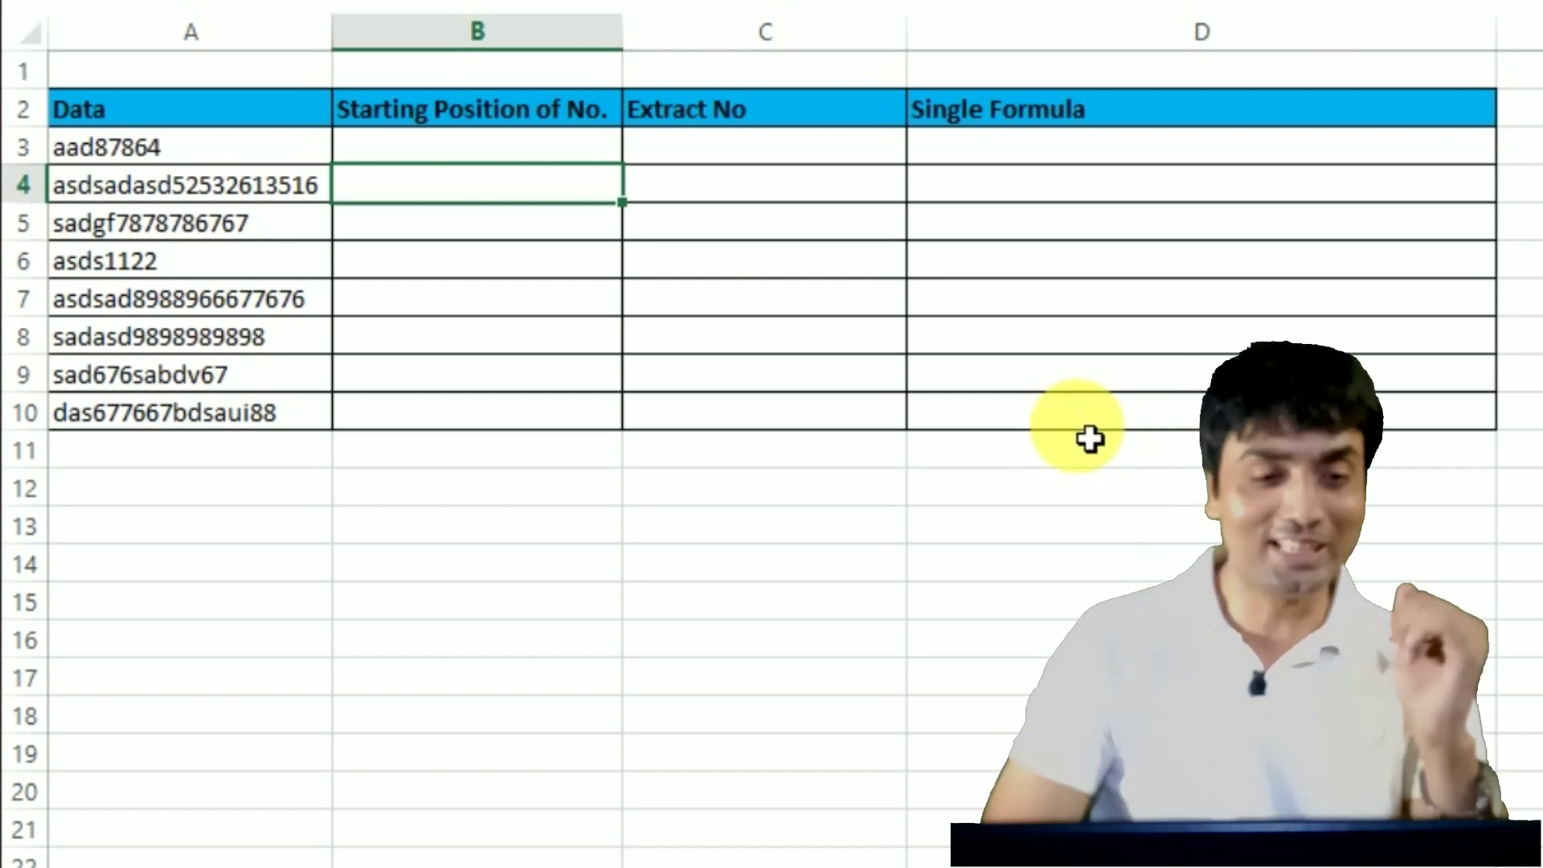
Step: Insert a space between the letters and the number in cell A3, and remove that space again
click(206, 163)
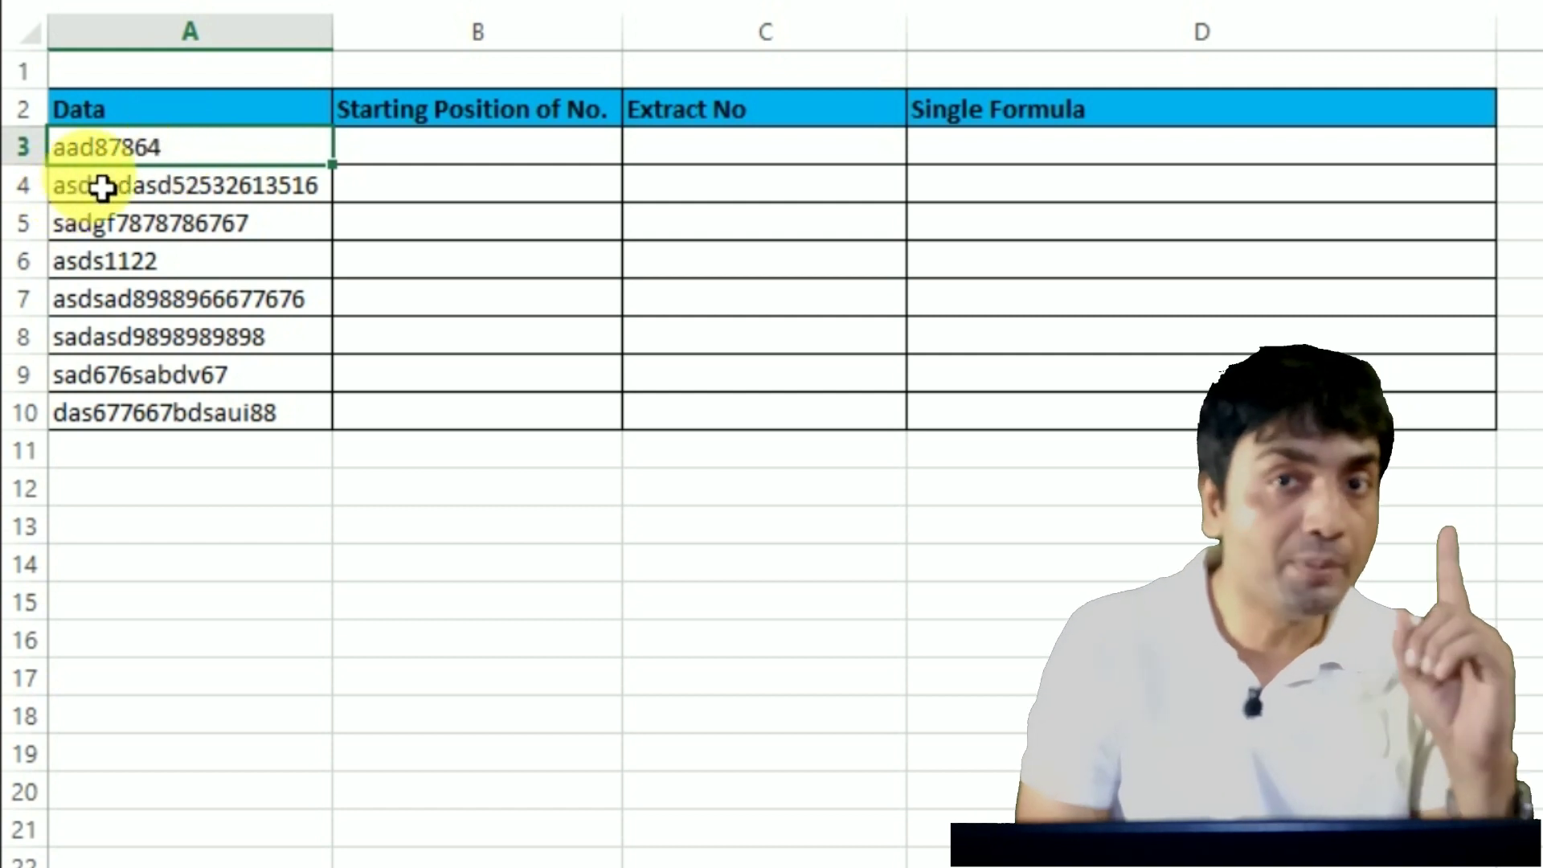
double_click(110, 158)
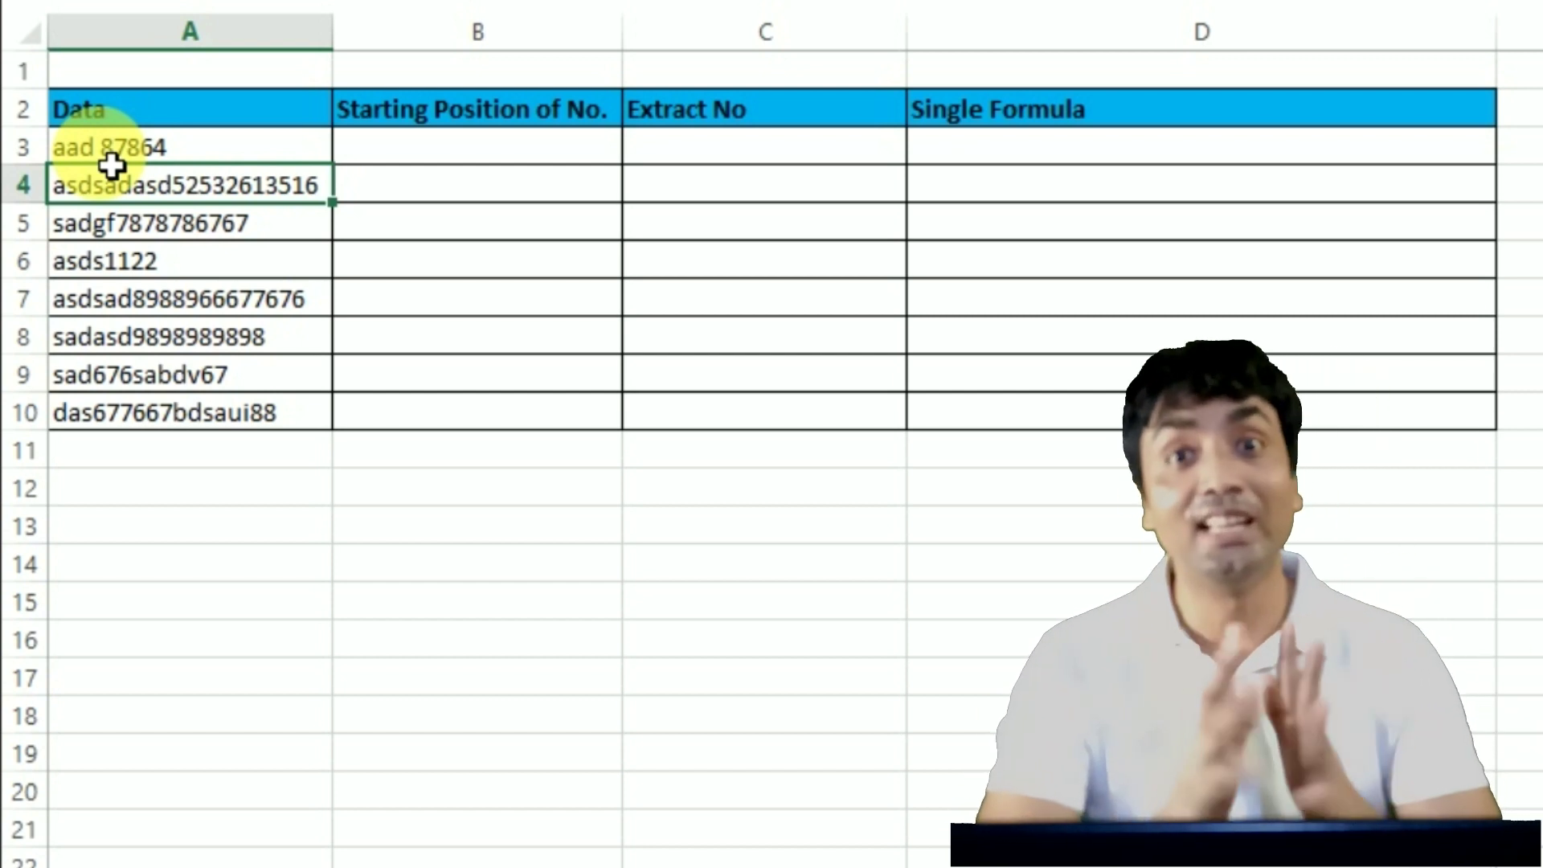
double_click(103, 153)
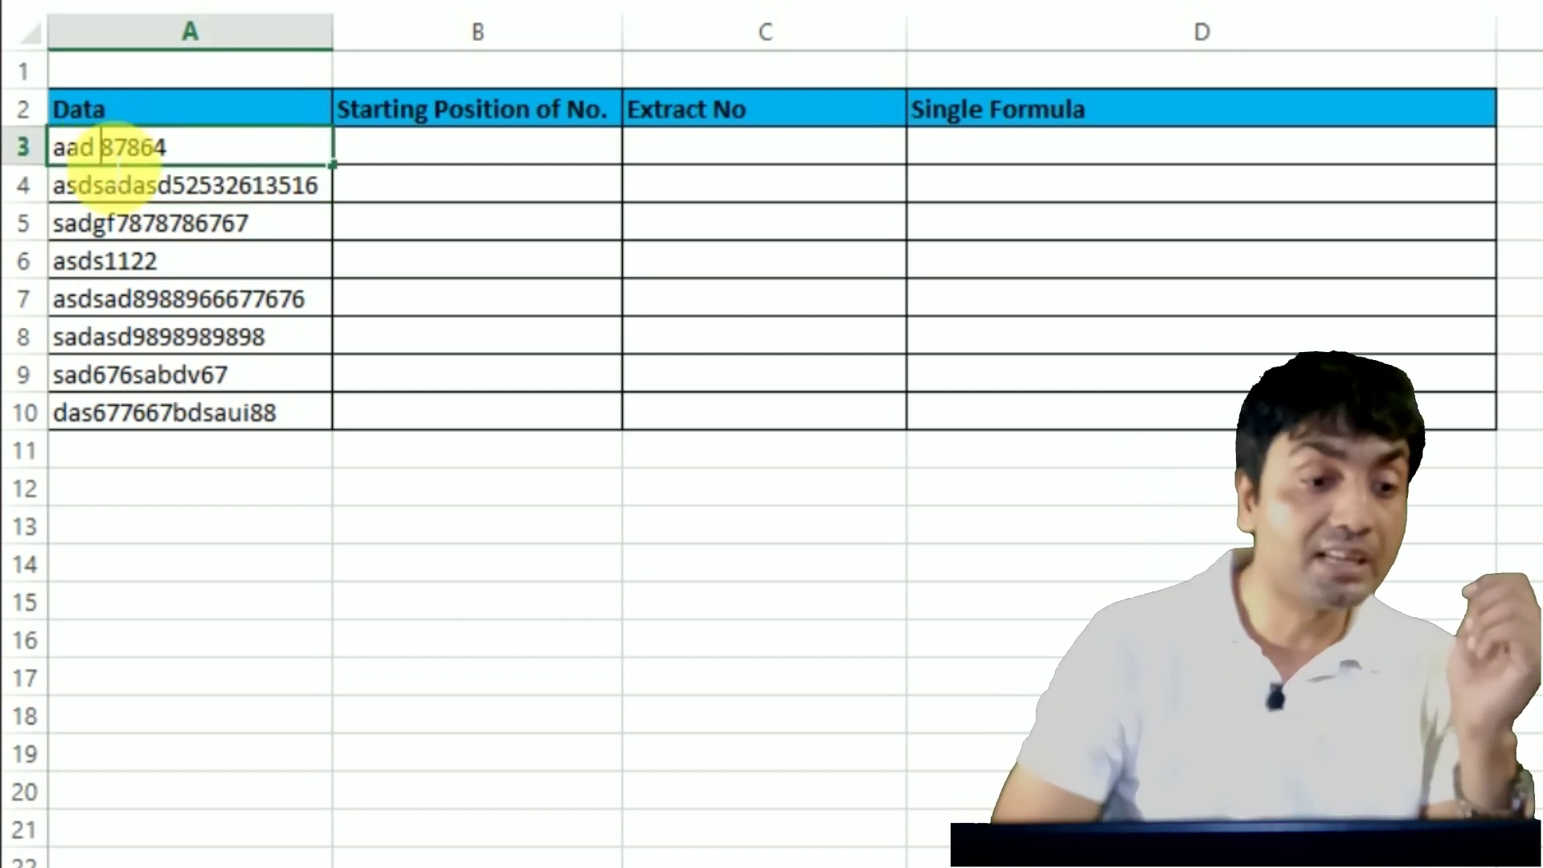
key(BackSpace)
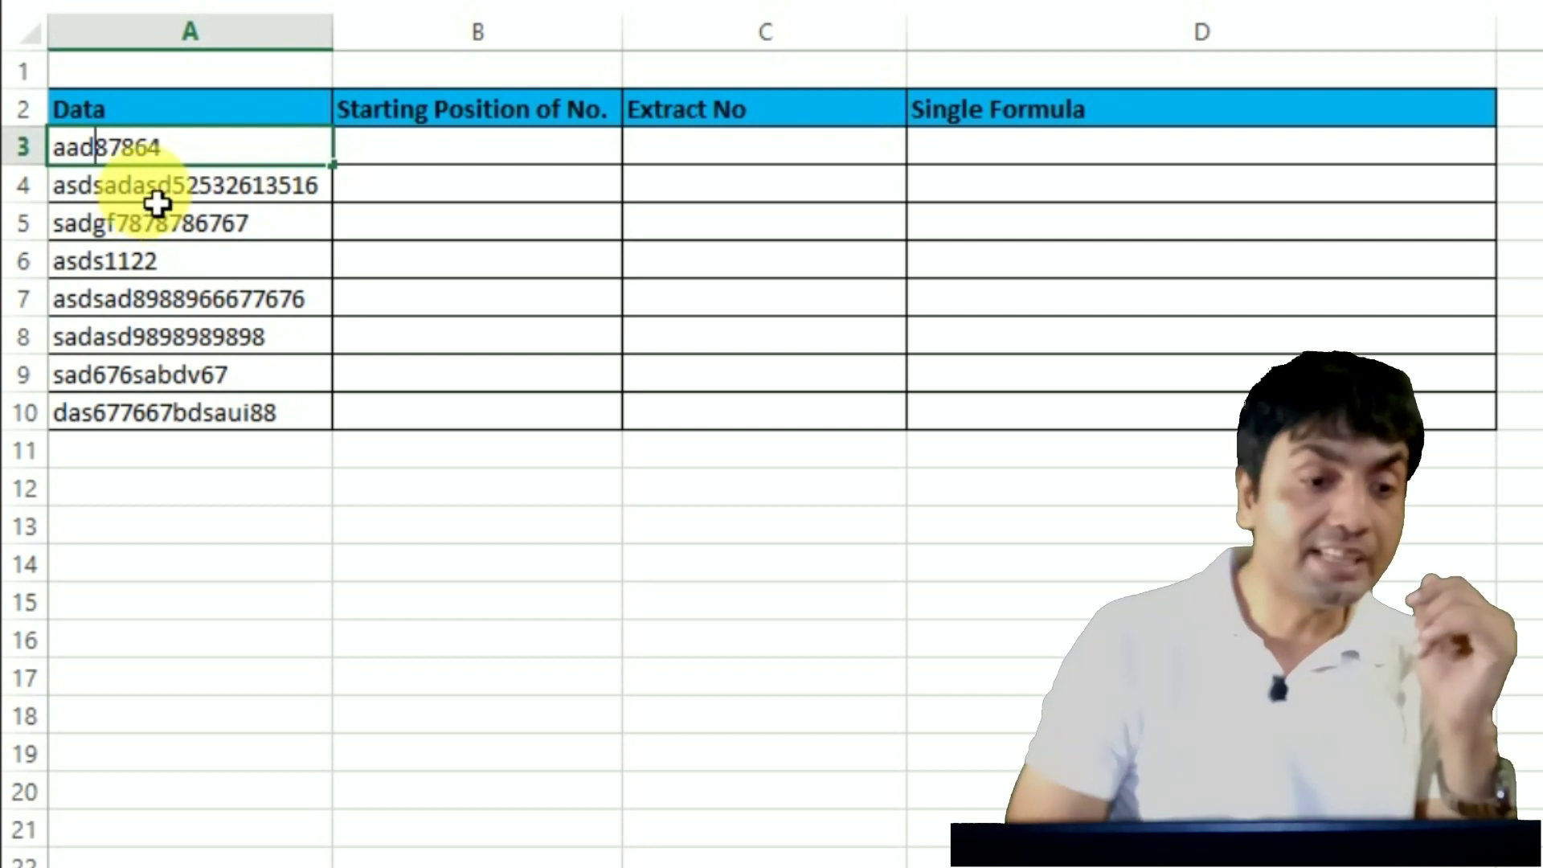
click(146, 226)
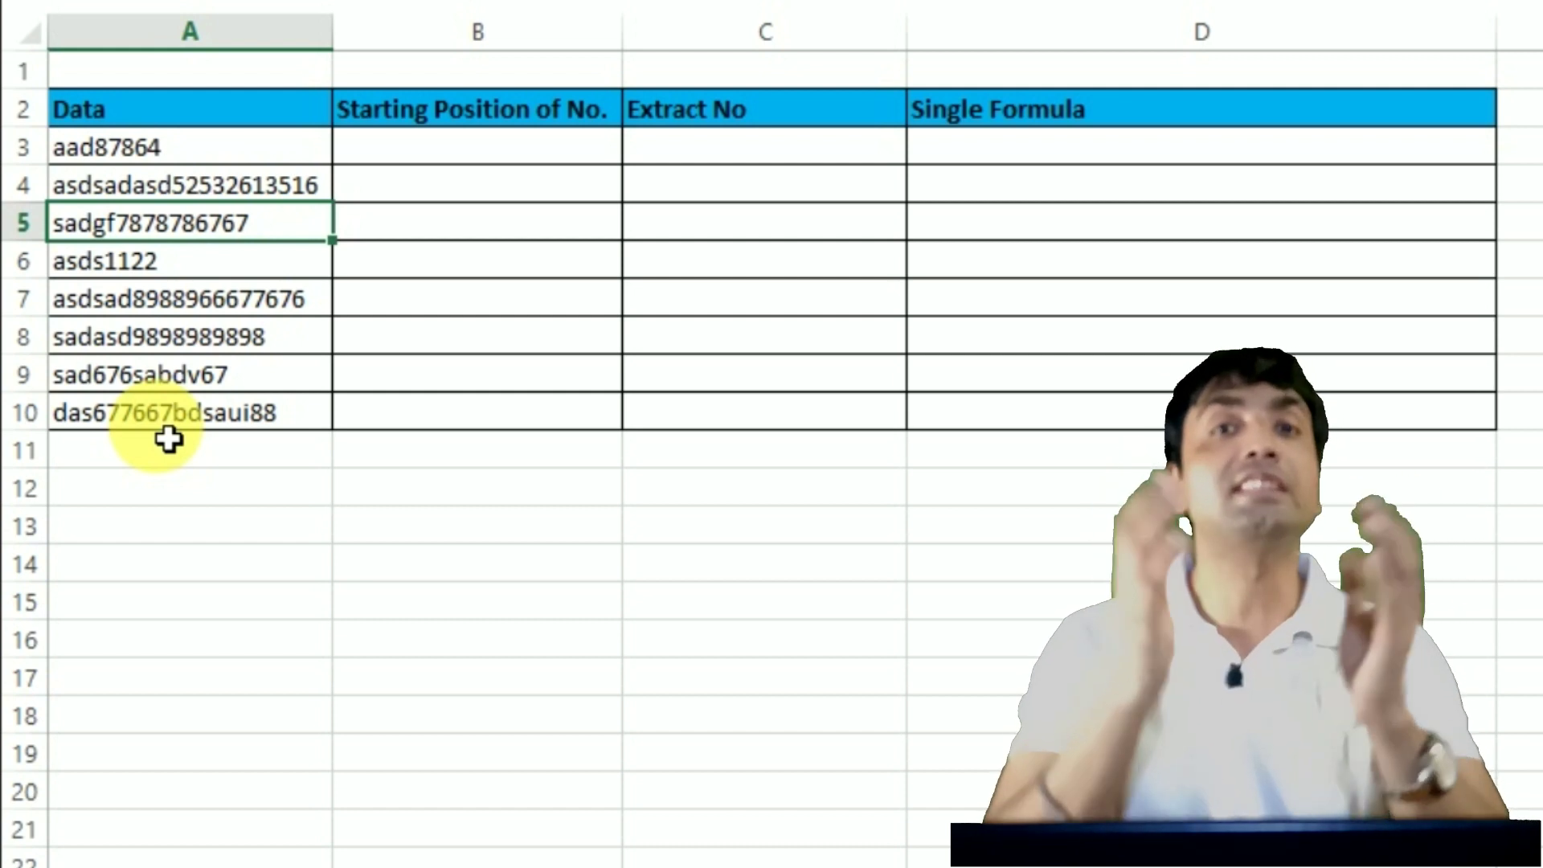
Step: Enter 87864 in cell C3 as an example of the extracted number, and clear the cell again
click(120, 151)
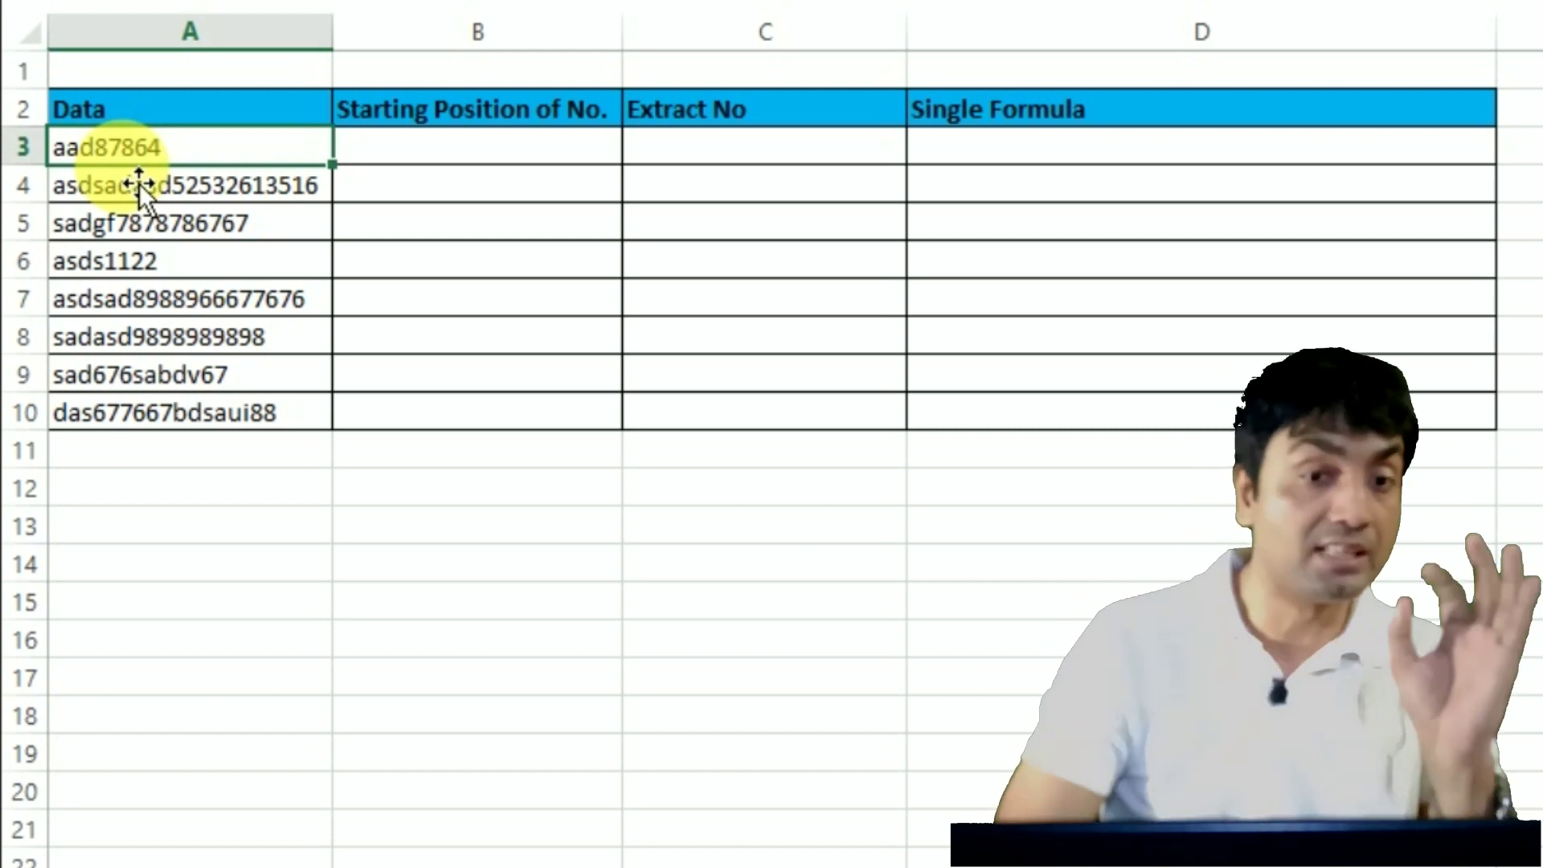
click(417, 152)
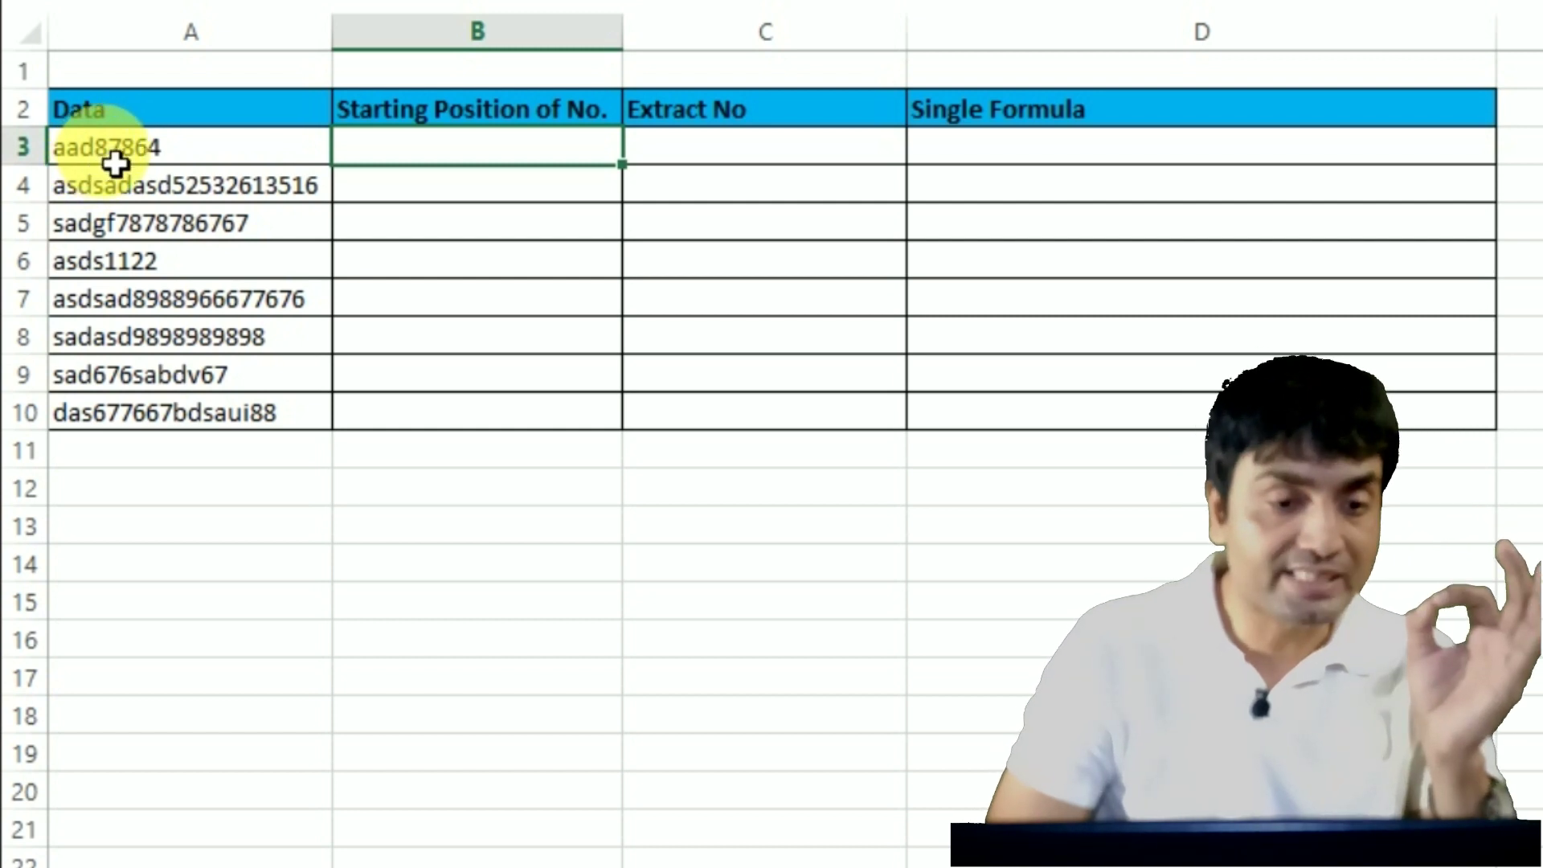
click(720, 151)
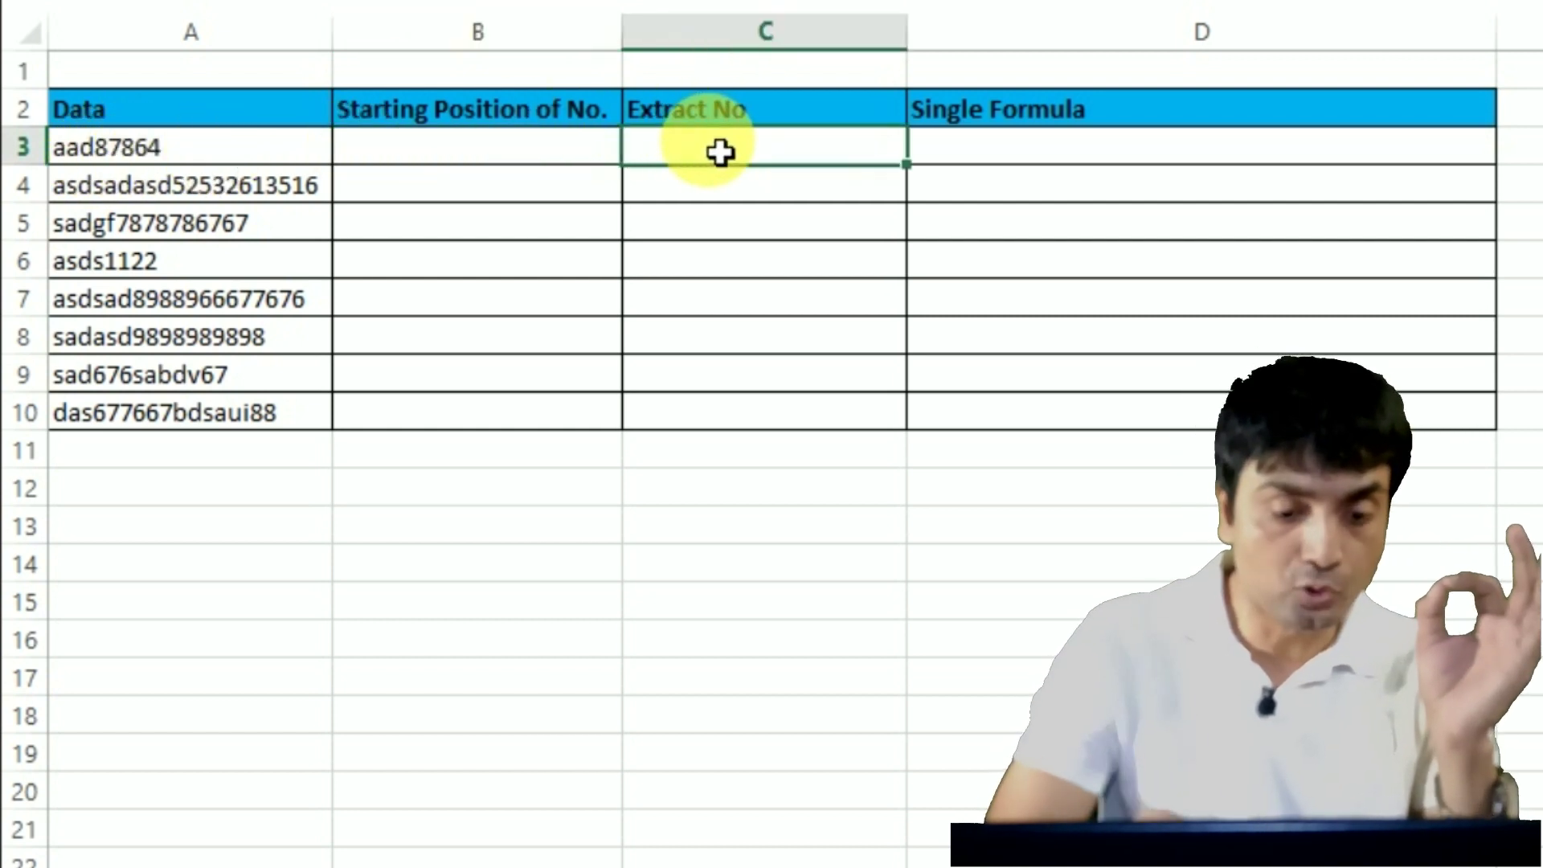
text(878)
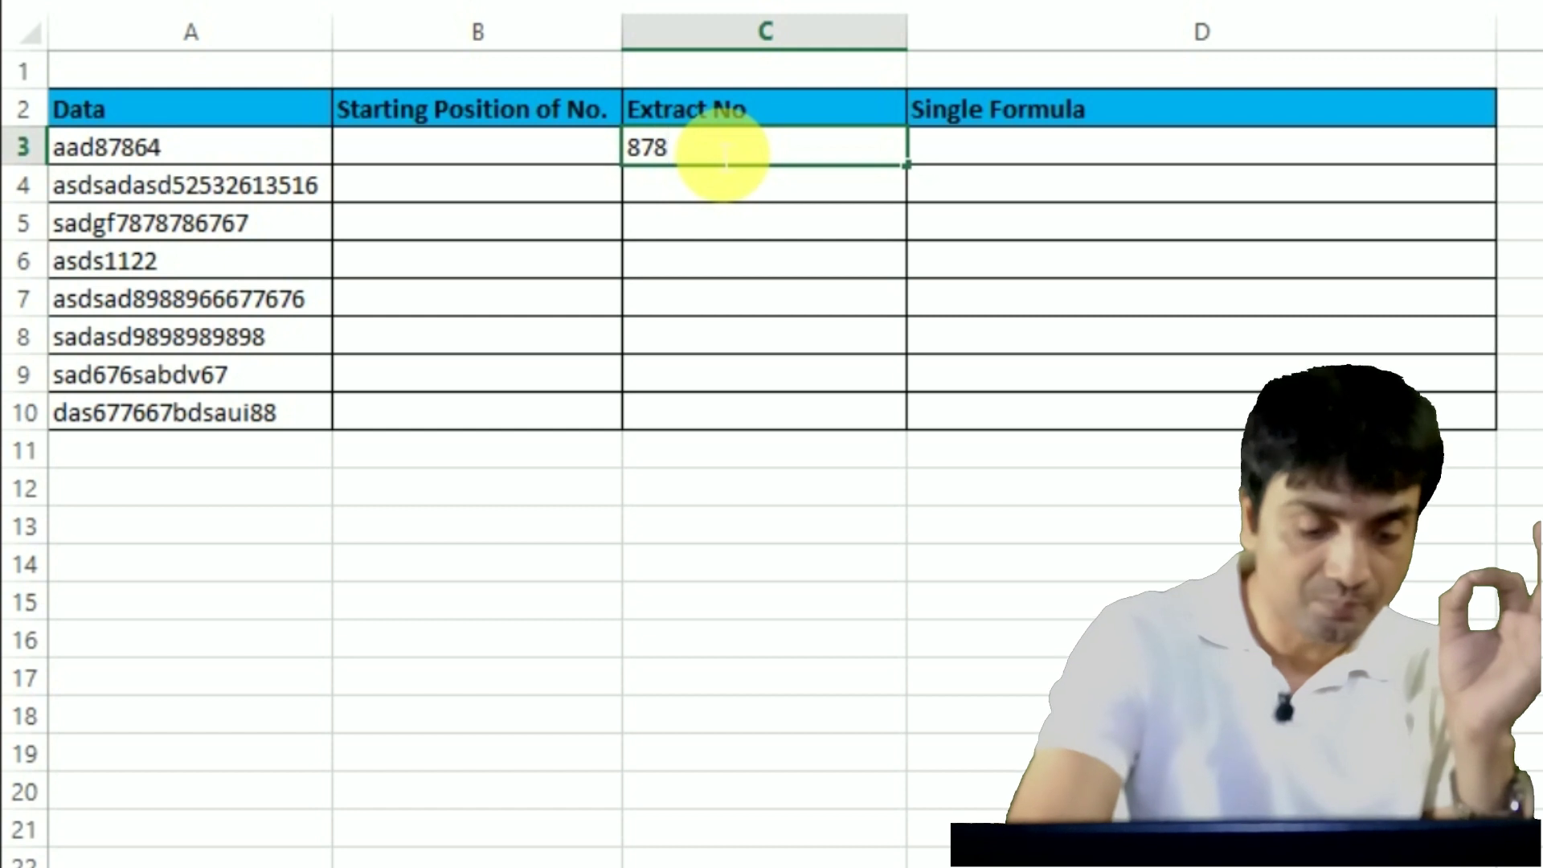
text(64)
key(Return)
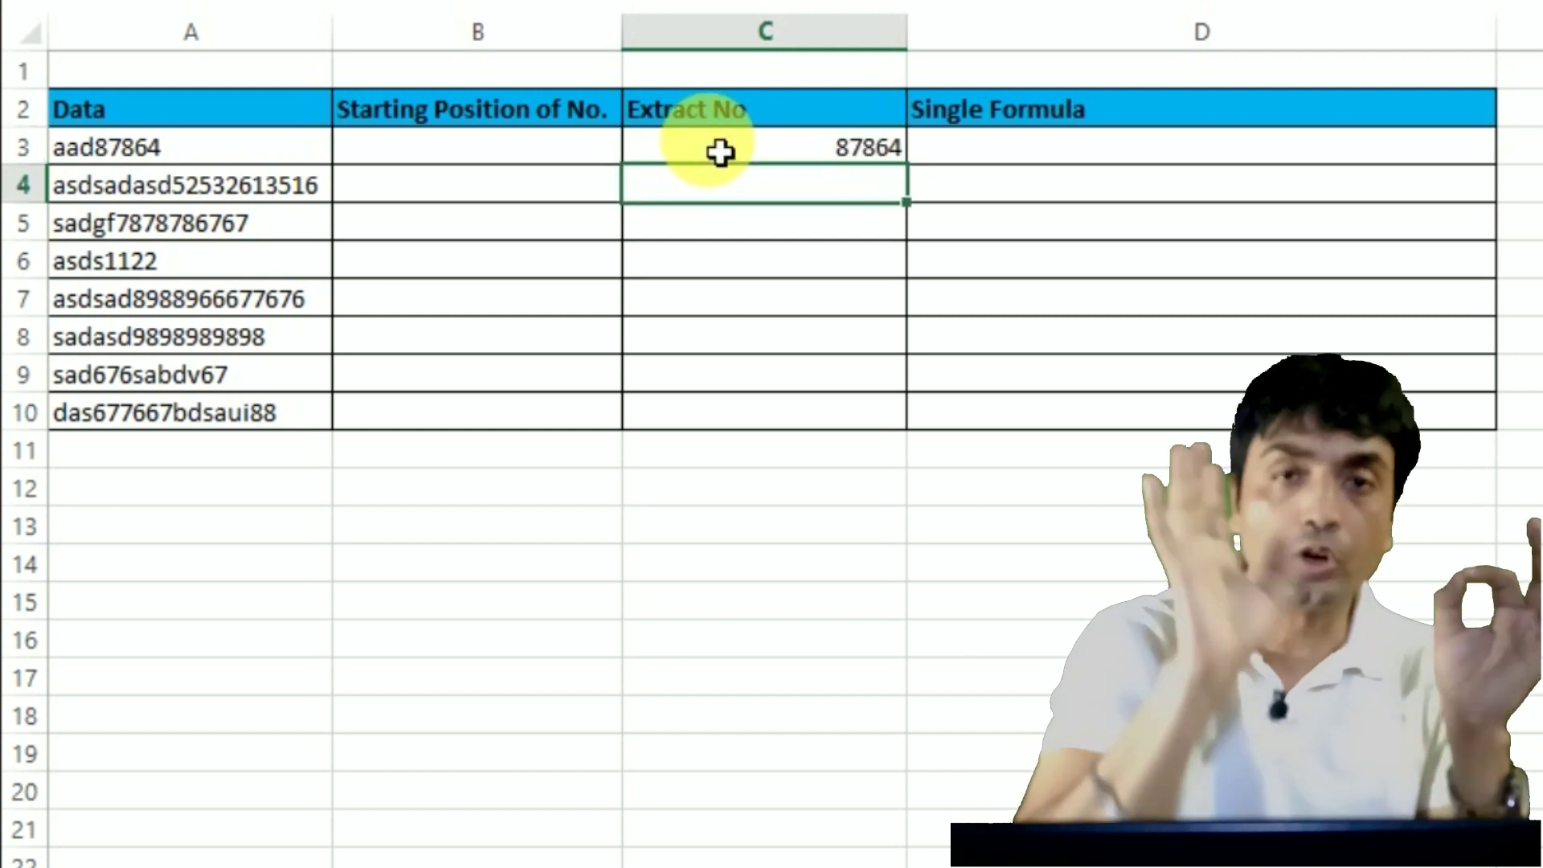
click(794, 159)
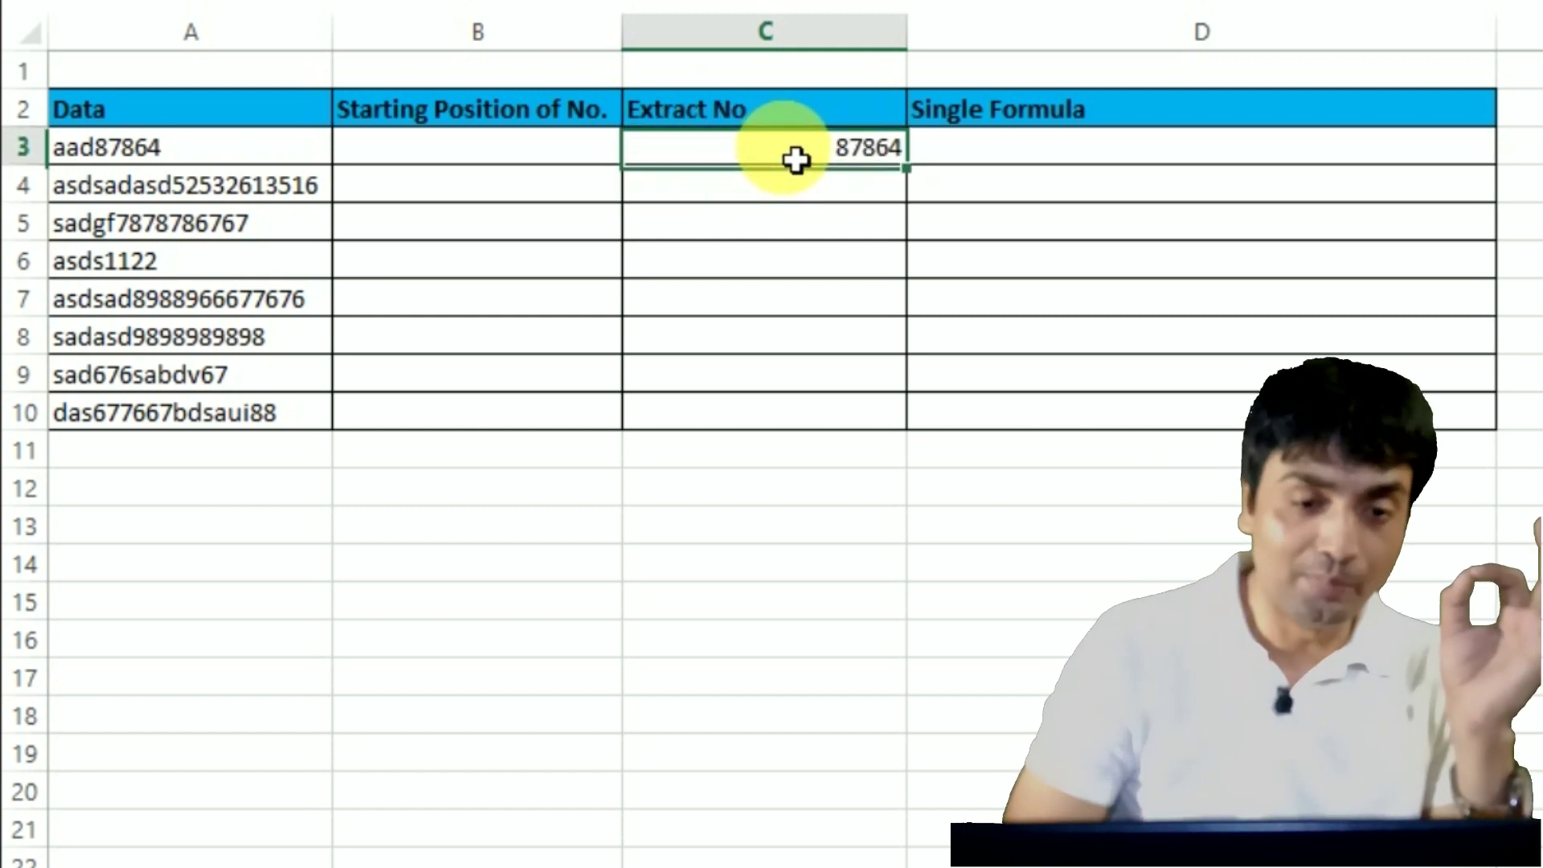
key(Delete)
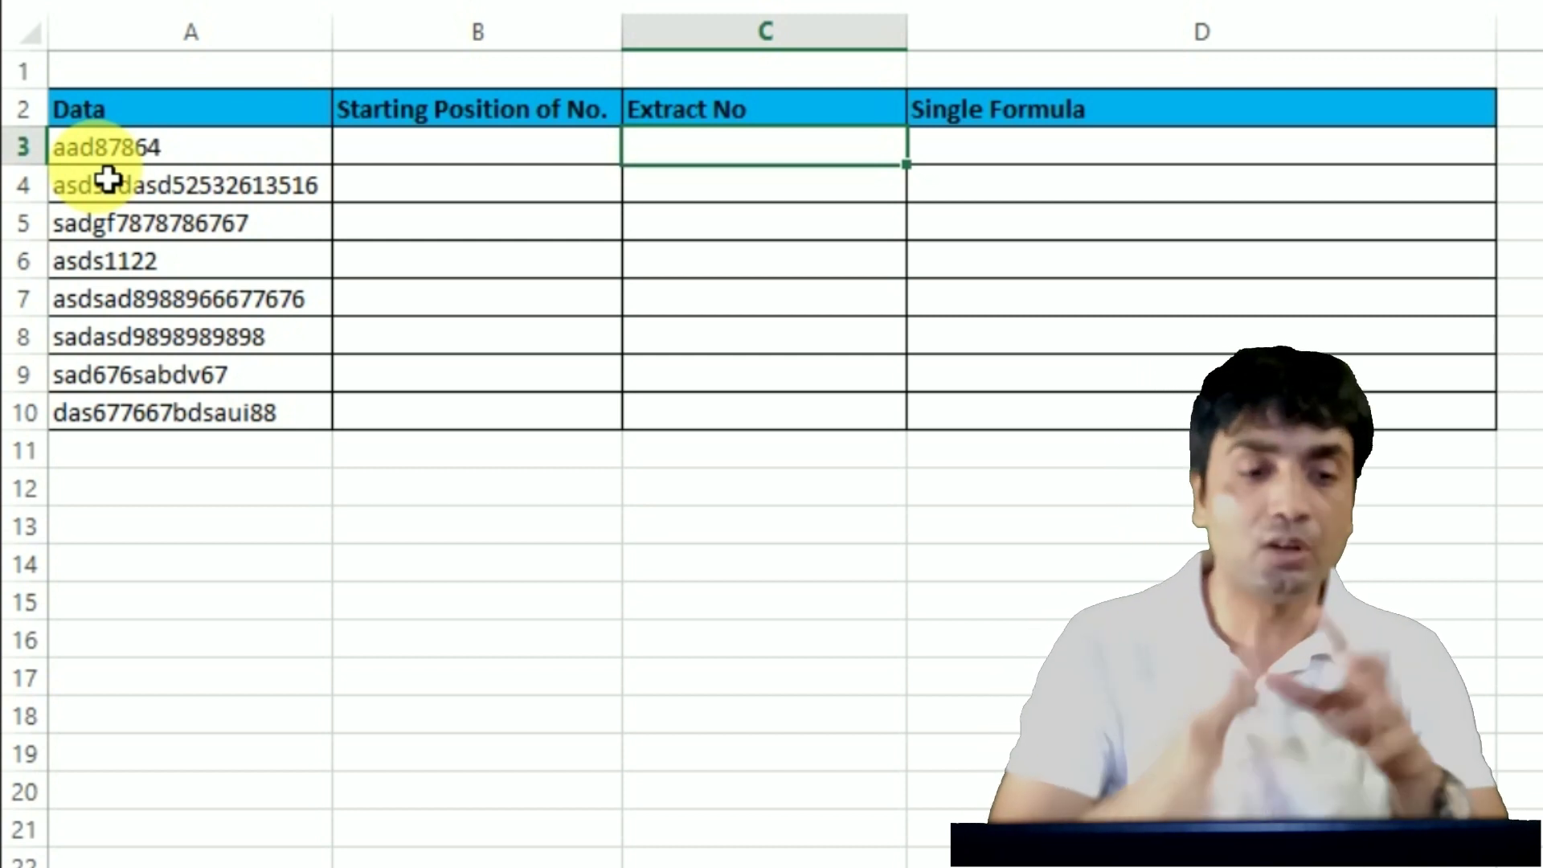
Step: Start a FIND formula in cell B3 with the array {0,1,2,3,4,5,6,7,8,9} as the text to find
click(540, 153)
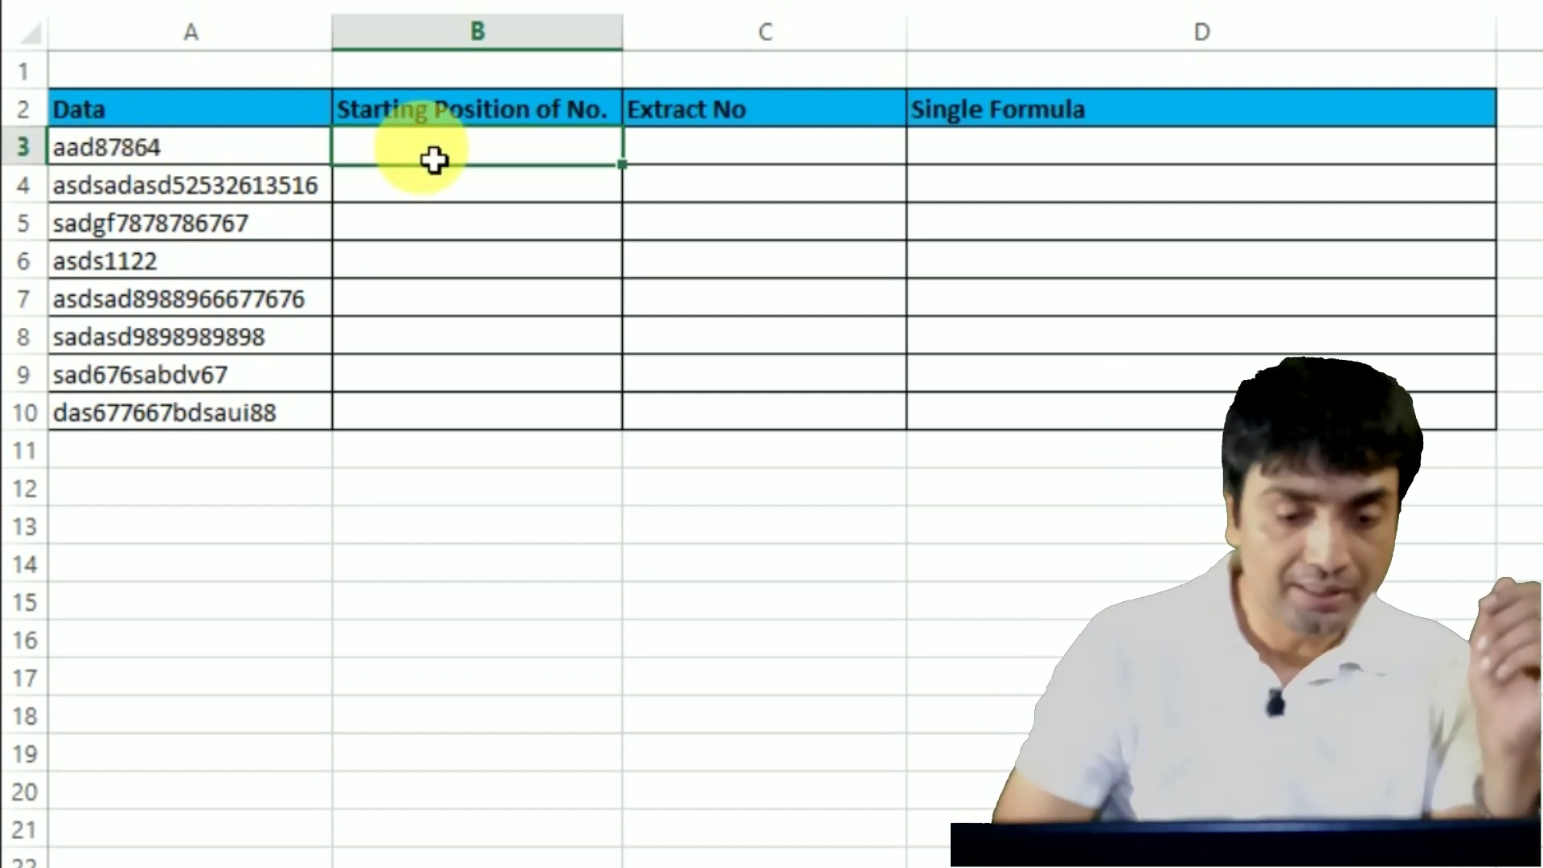
text(=)
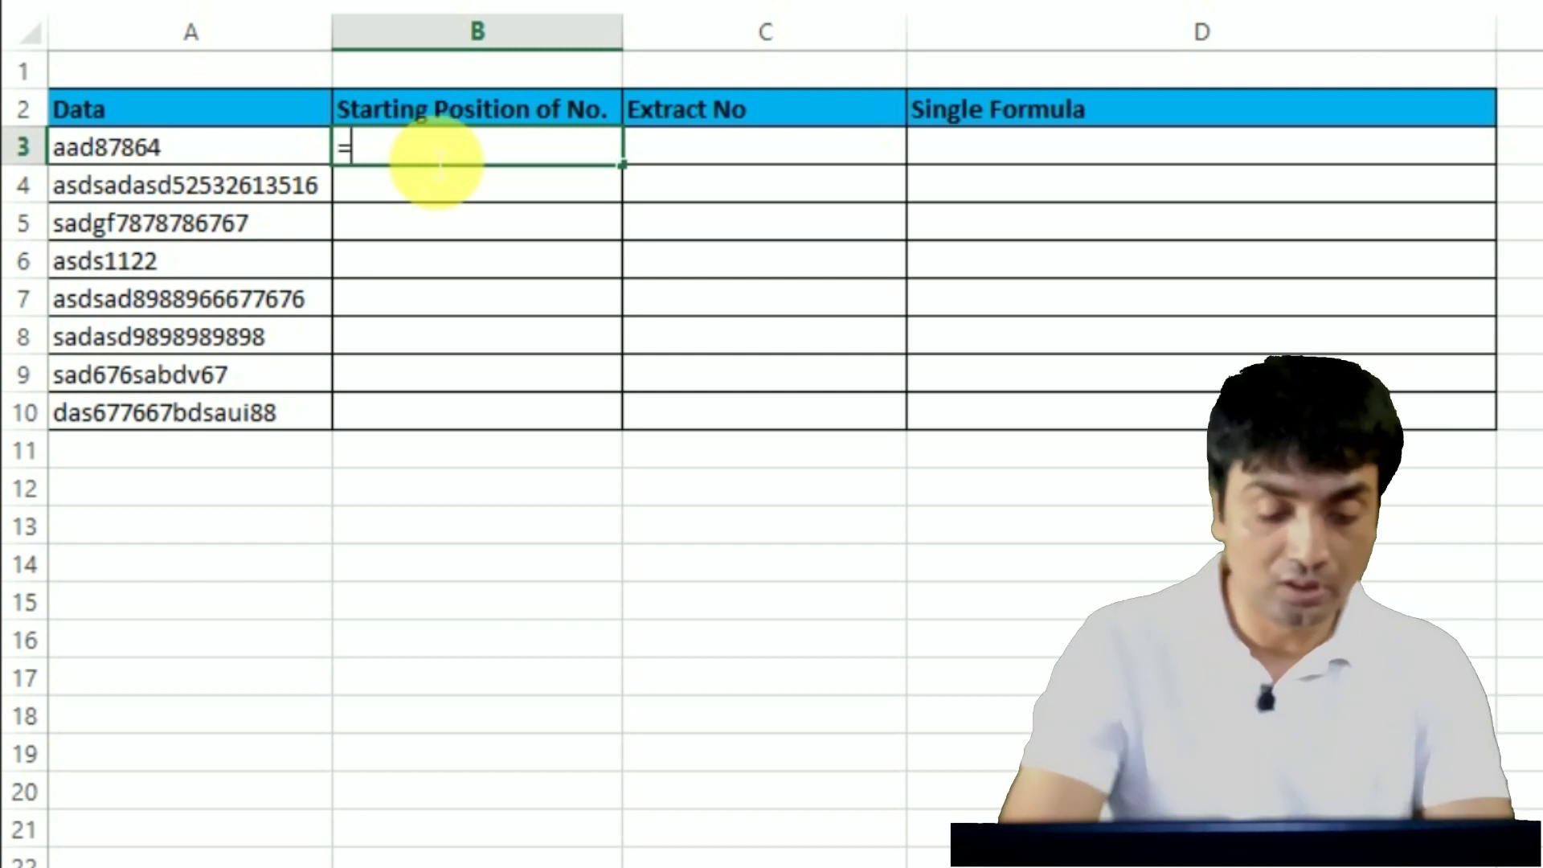
text(FIND()
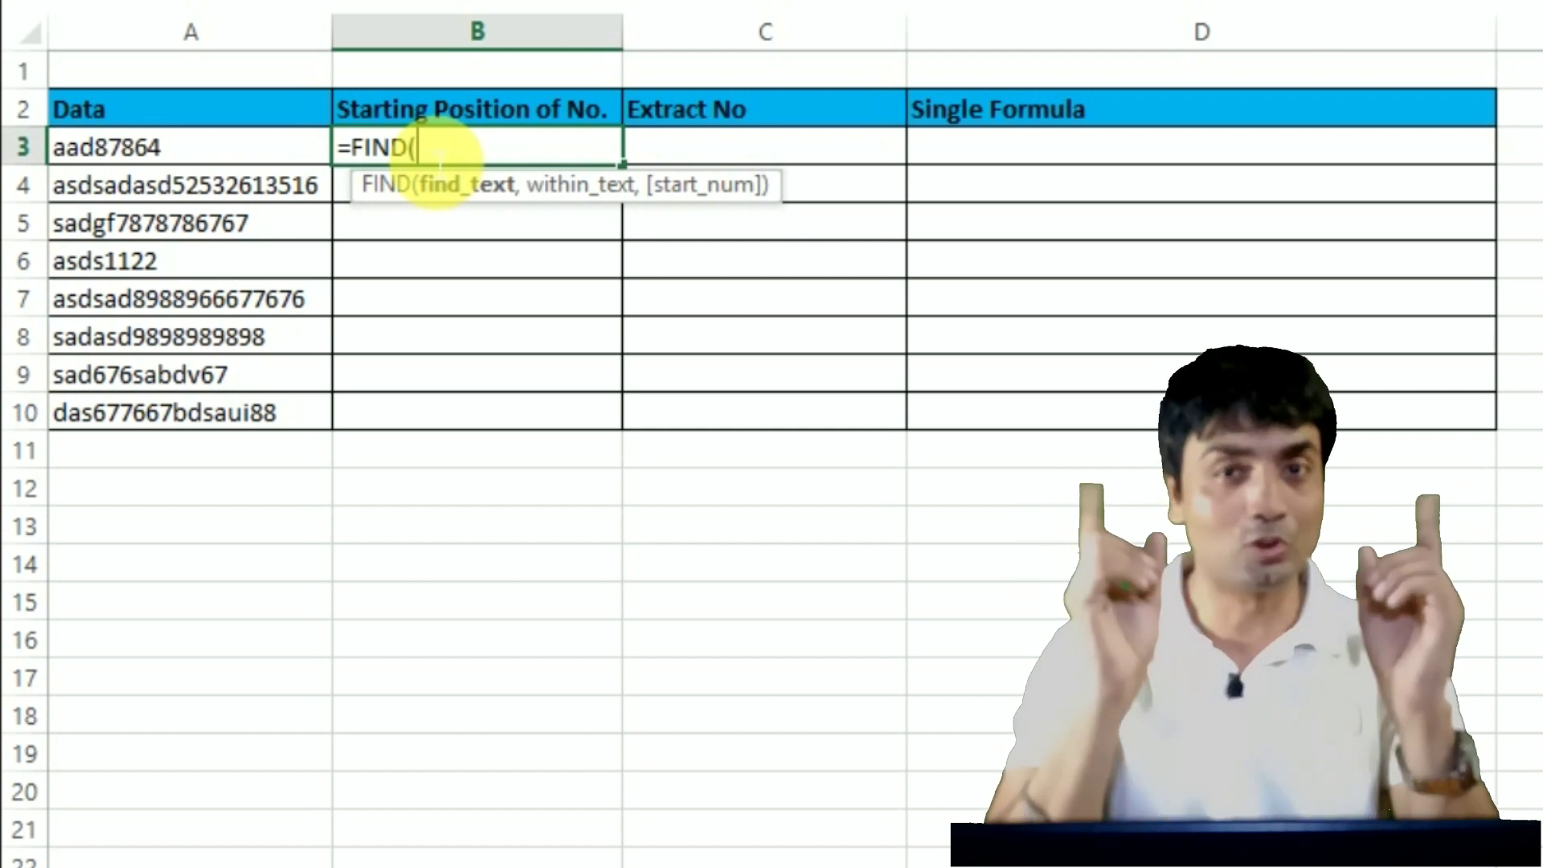
text({)
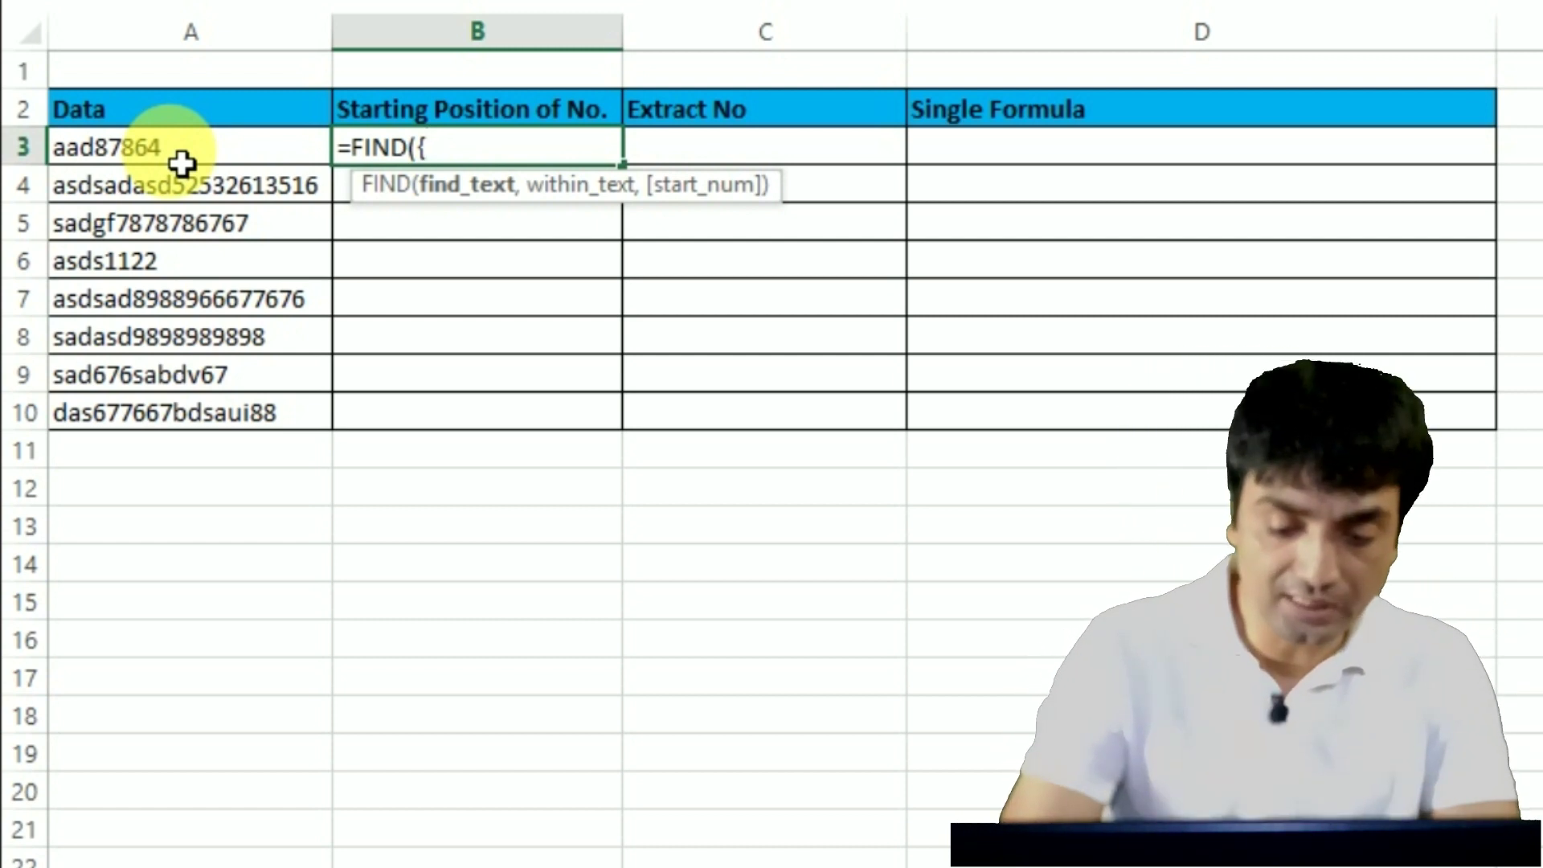
text(0,1,2,)
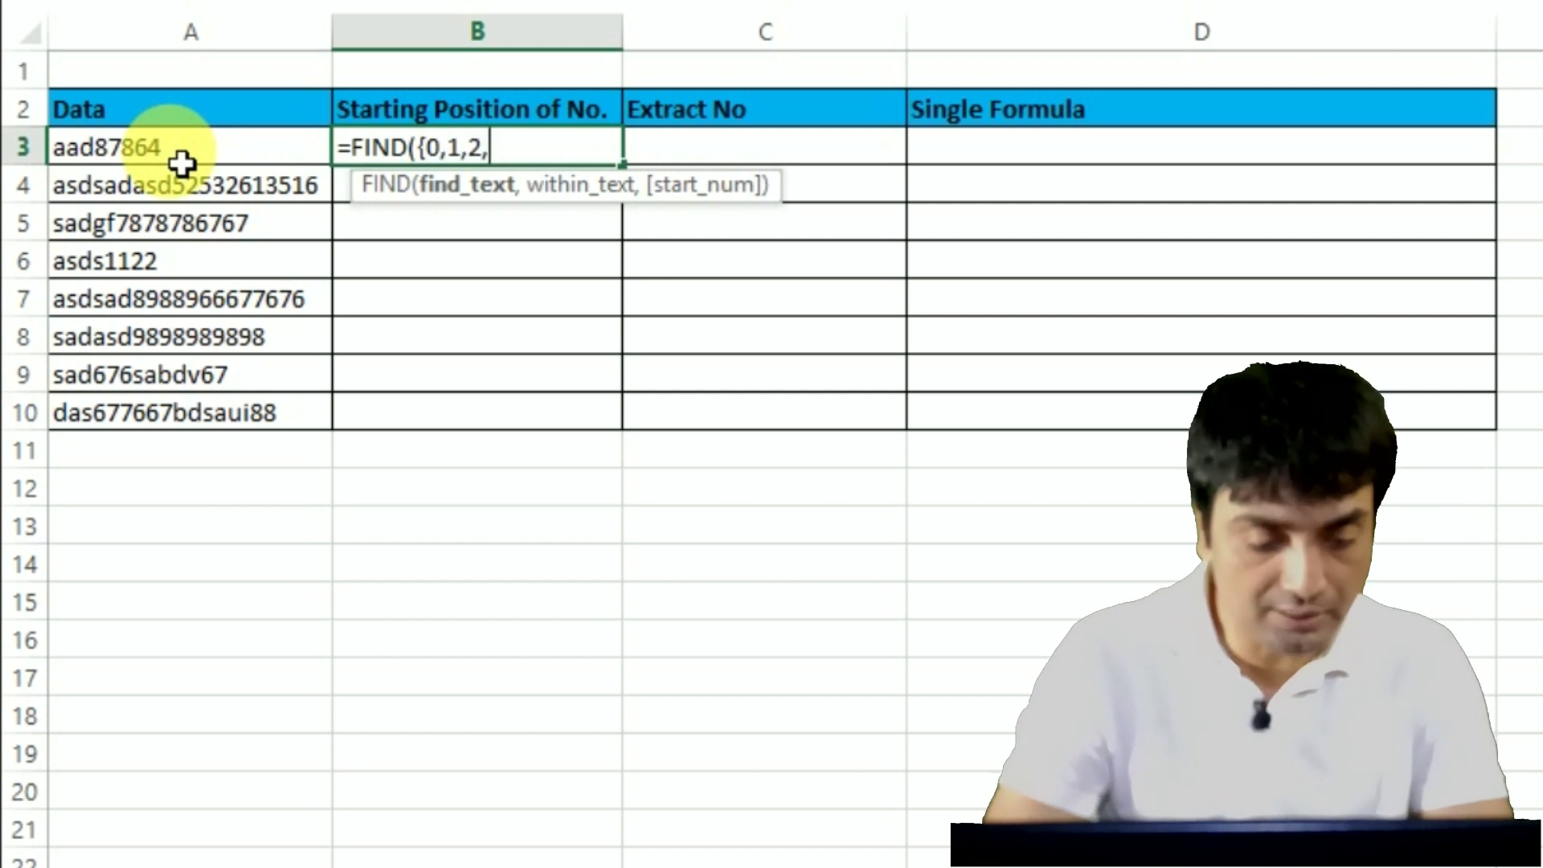
text(3,4,5,6,7,8,9)
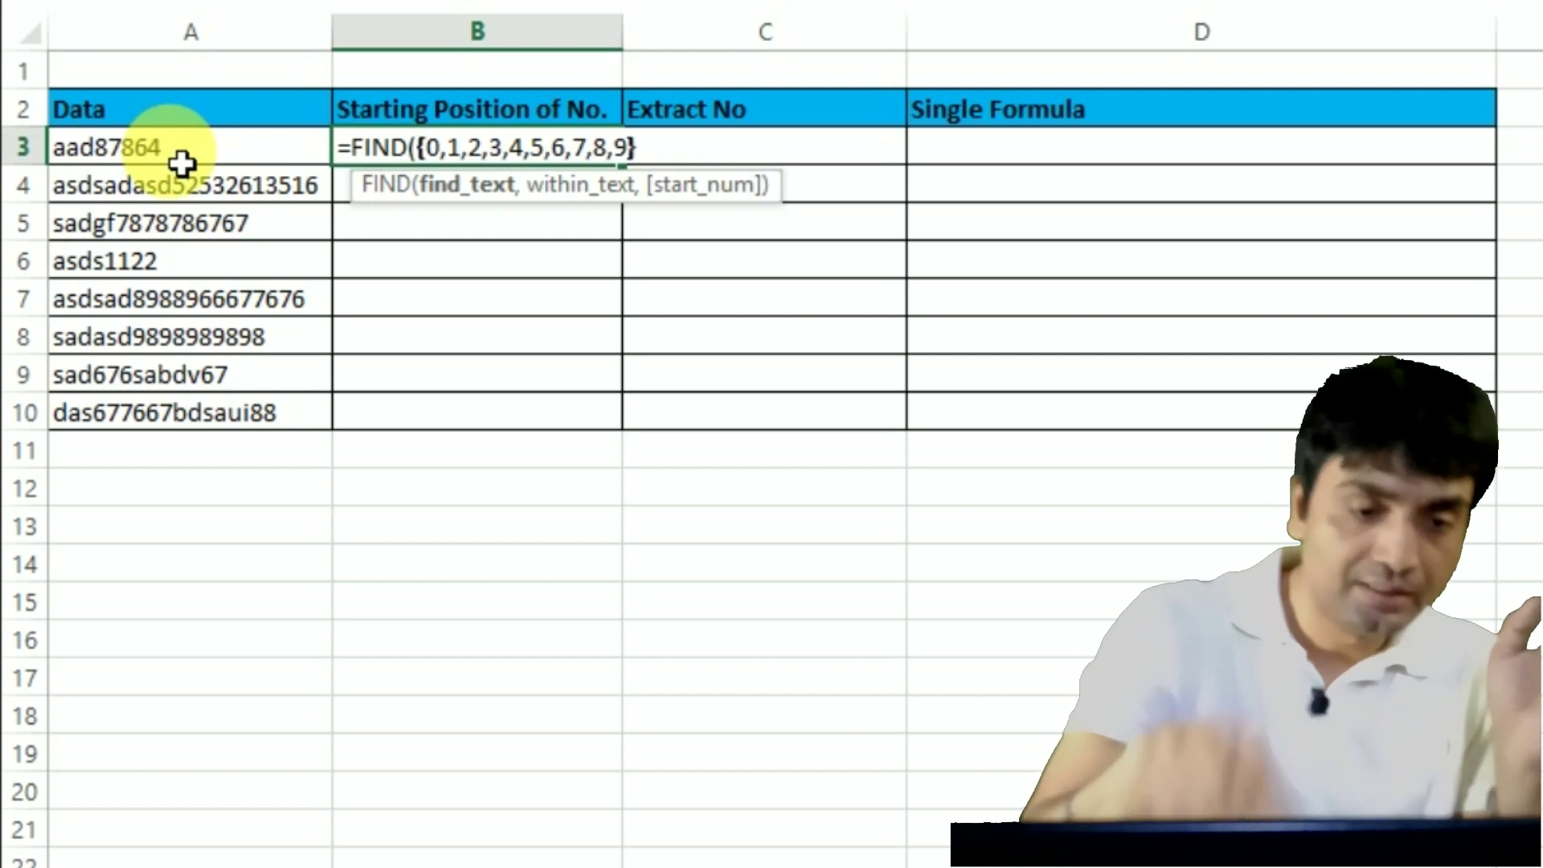
text(})
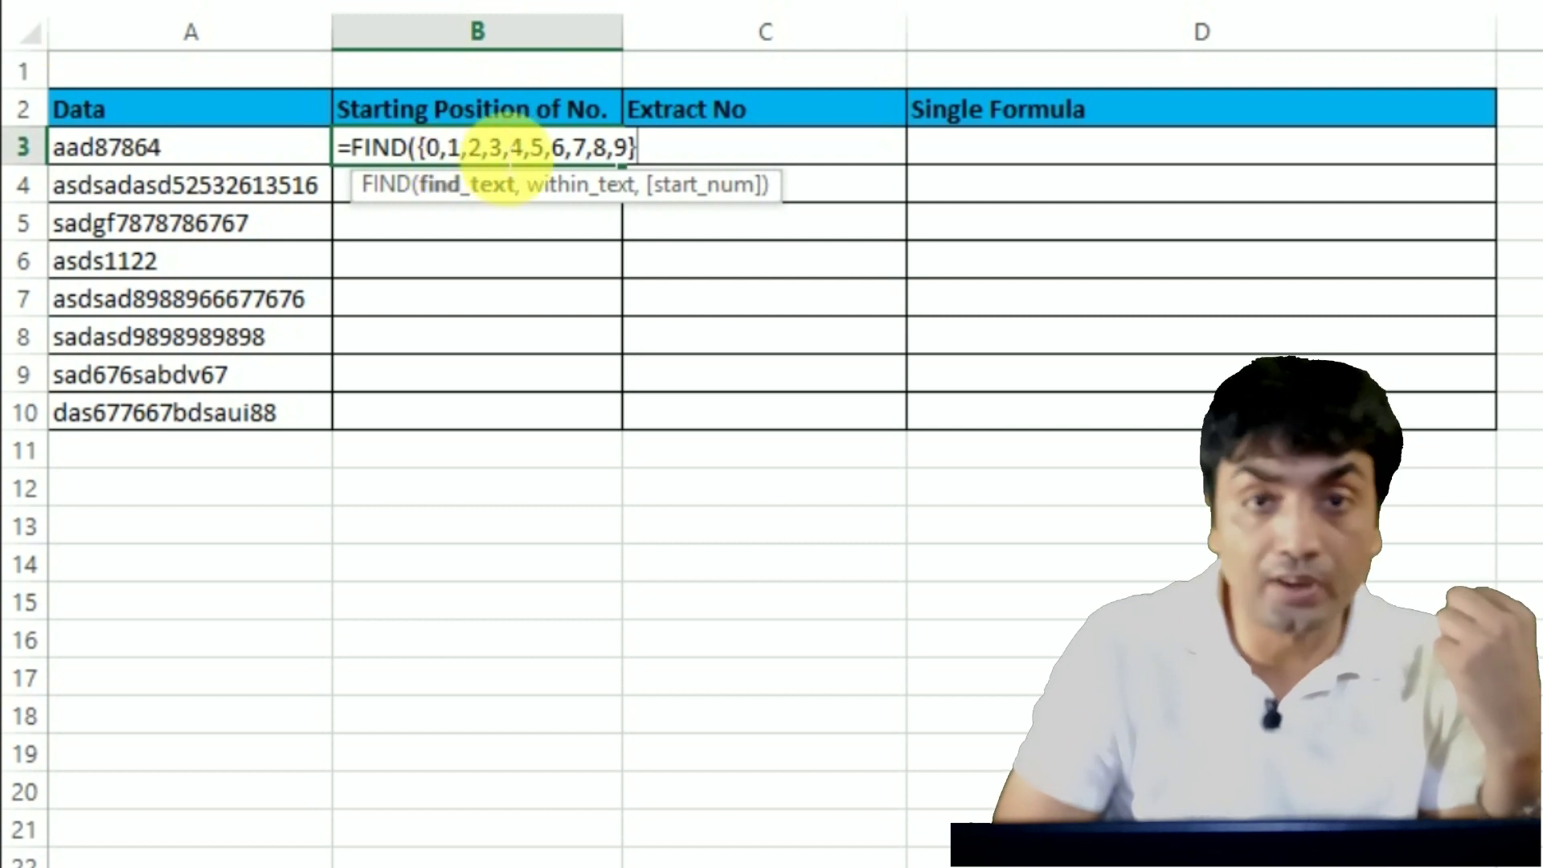
text(,)
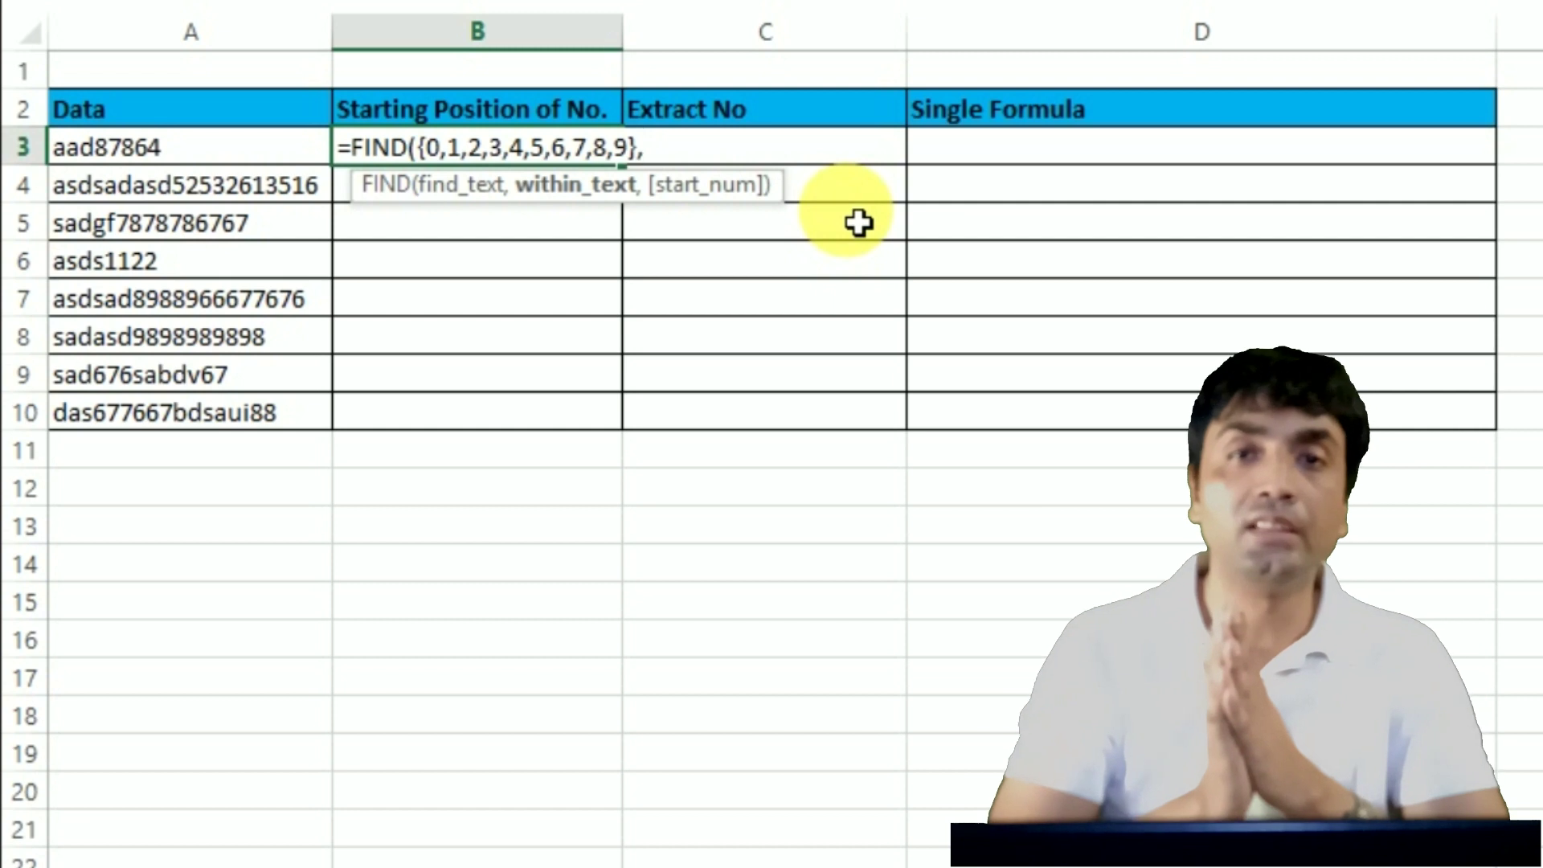
click(222, 155)
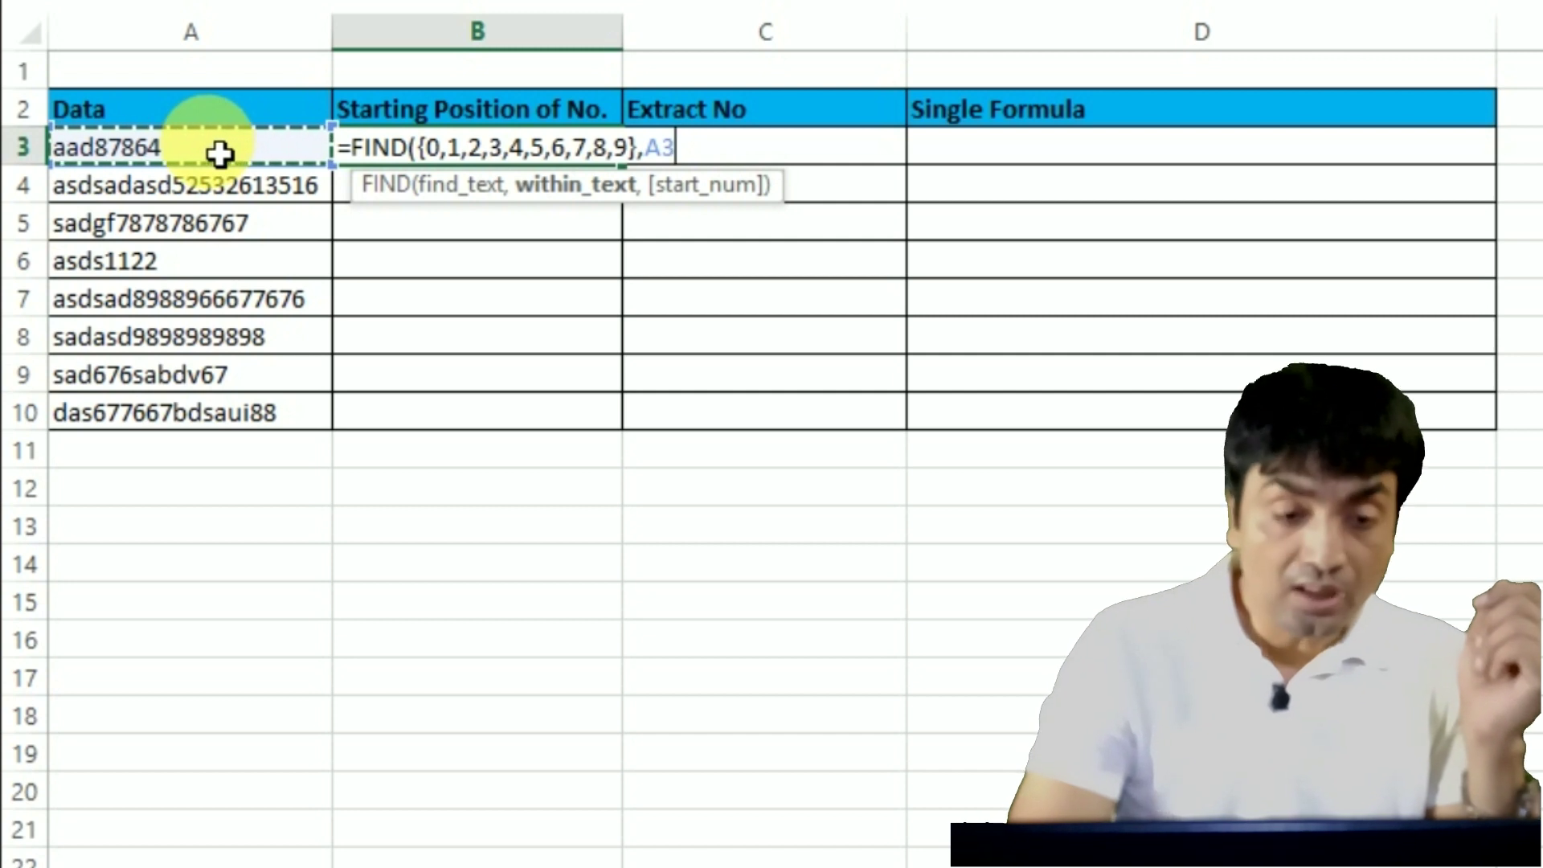
text(,)
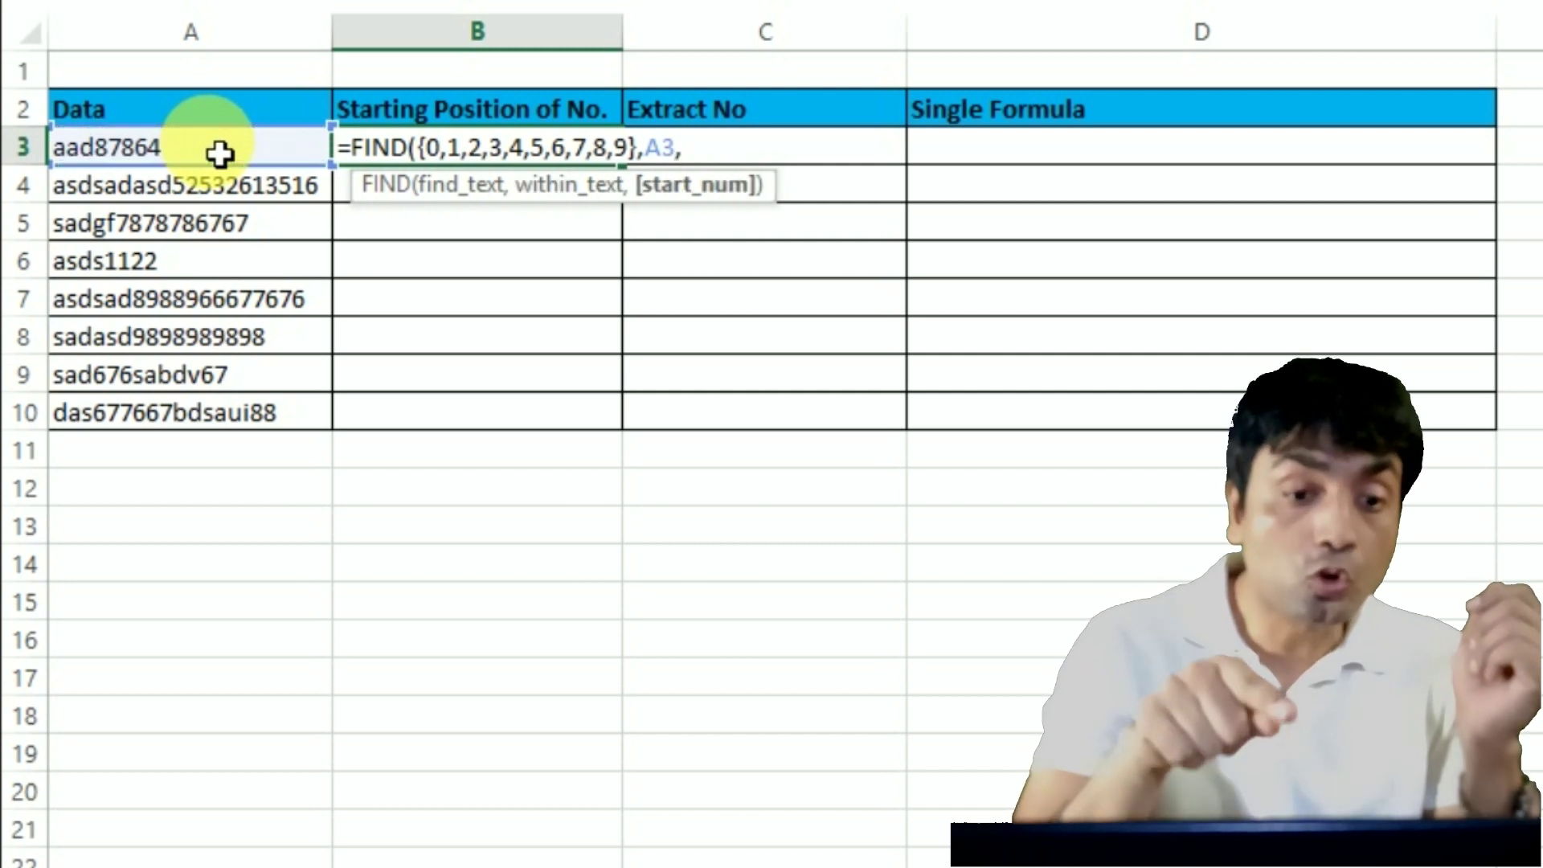
key(BackSpace)
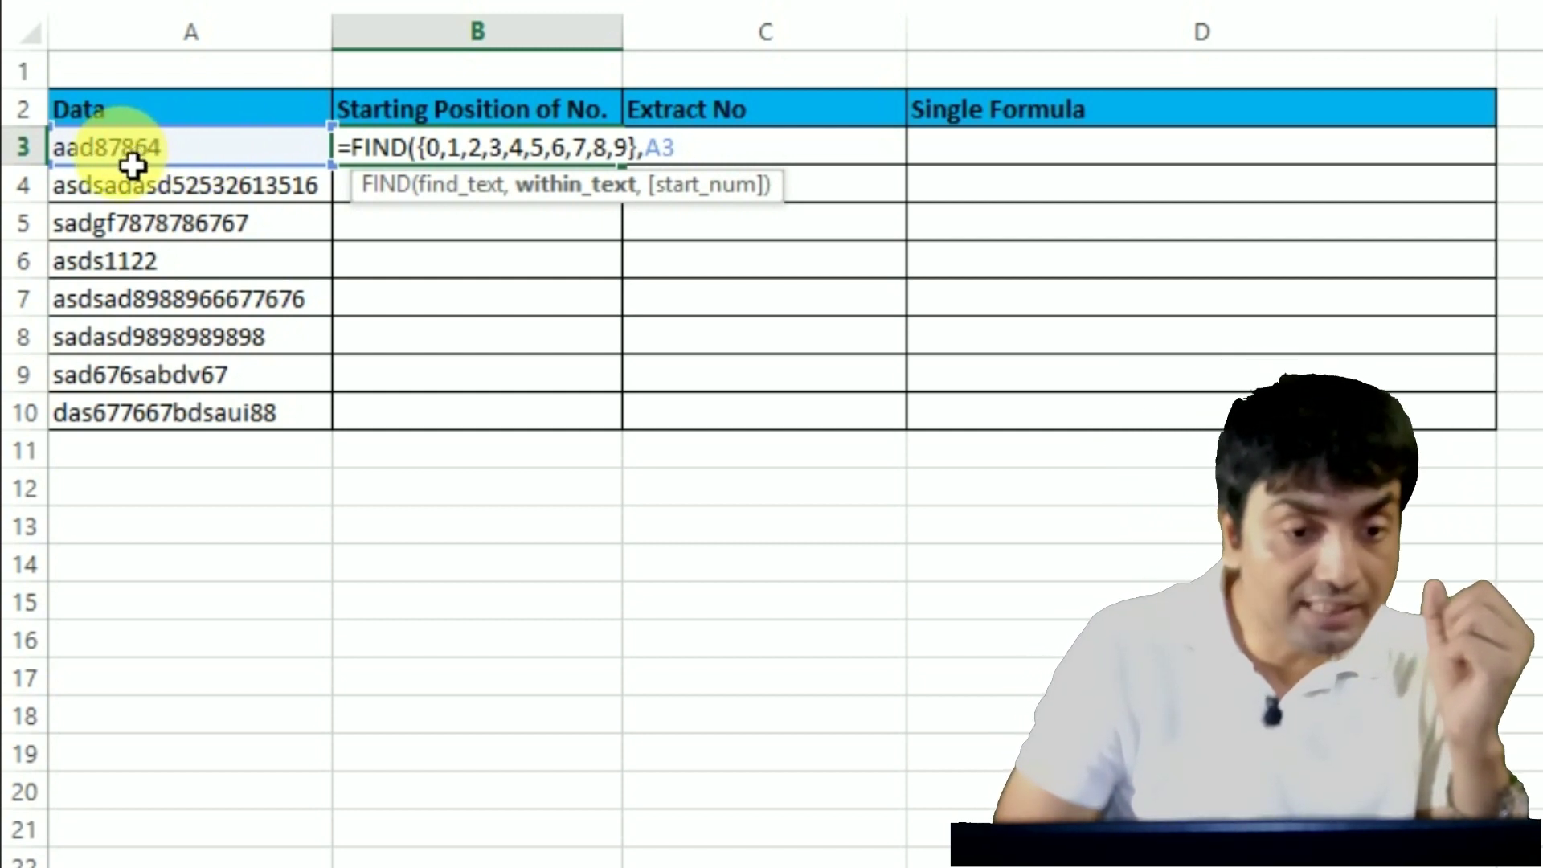
text(&)
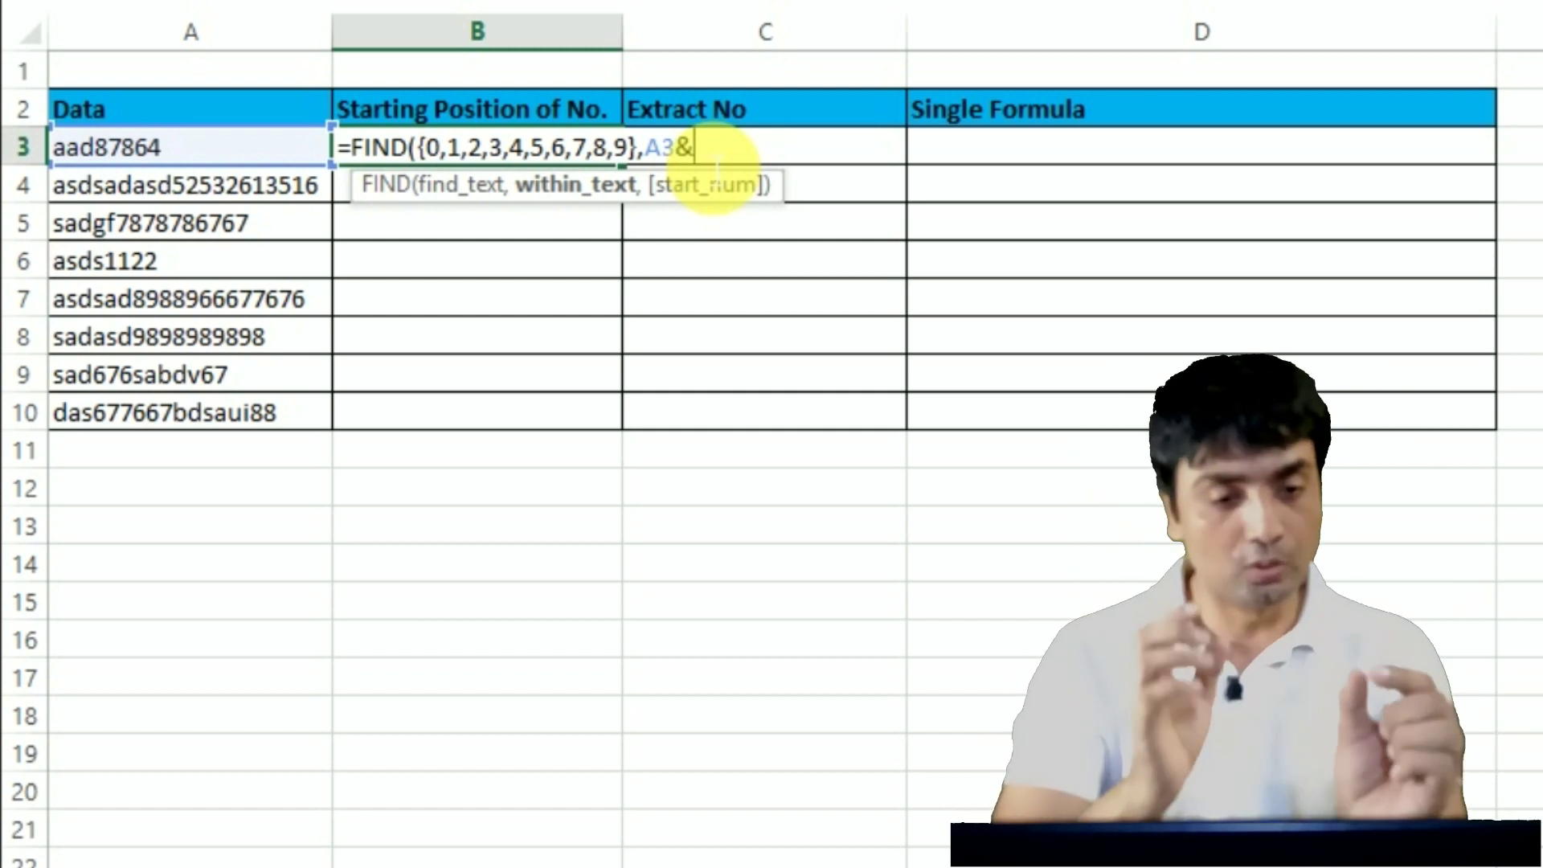
text(")
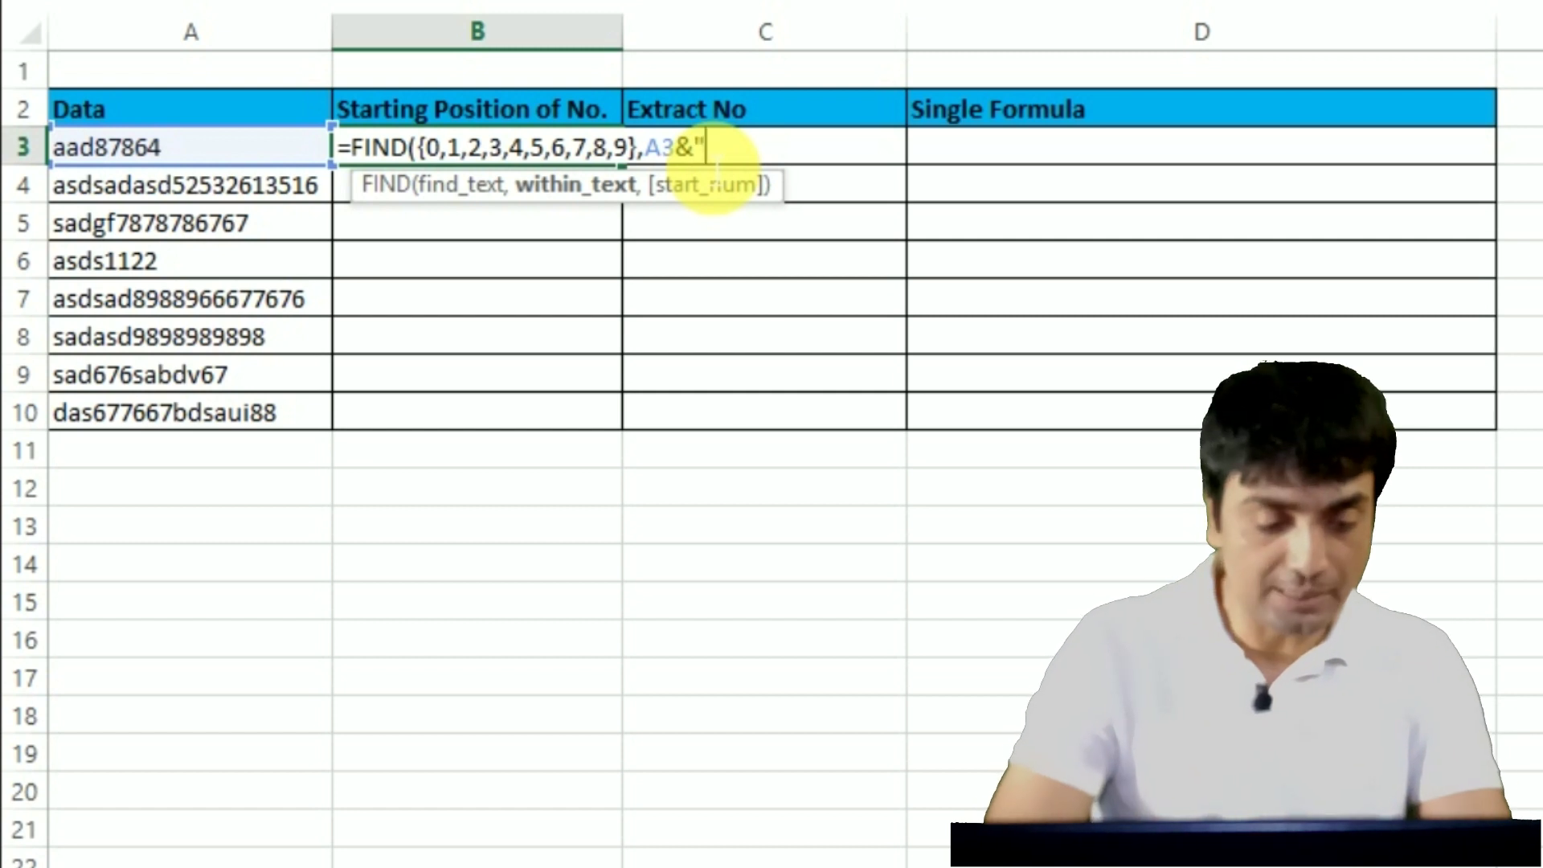
text(0)
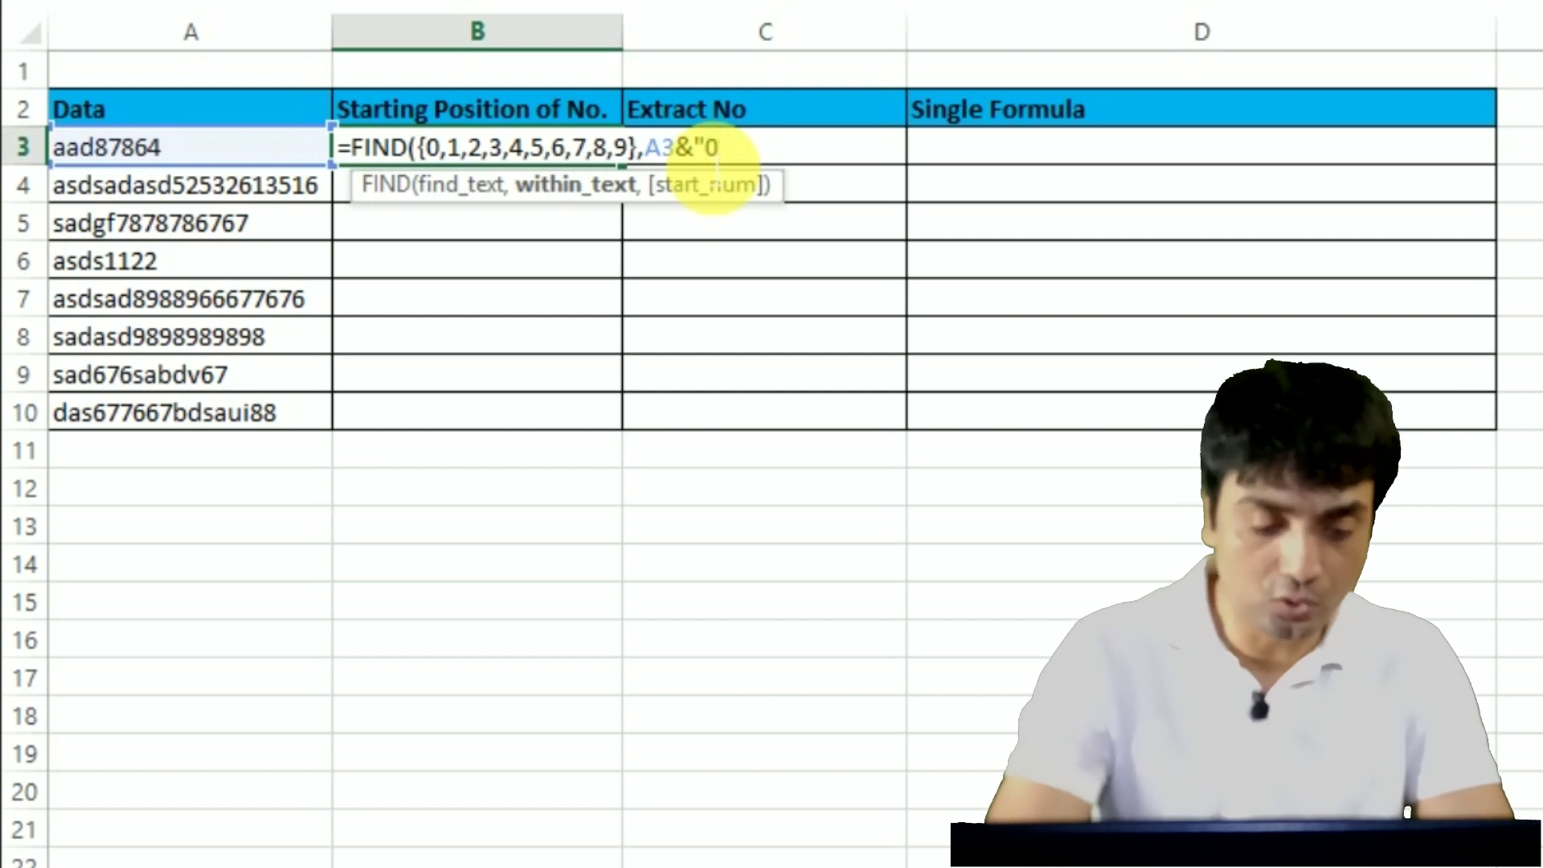
text(123456789")
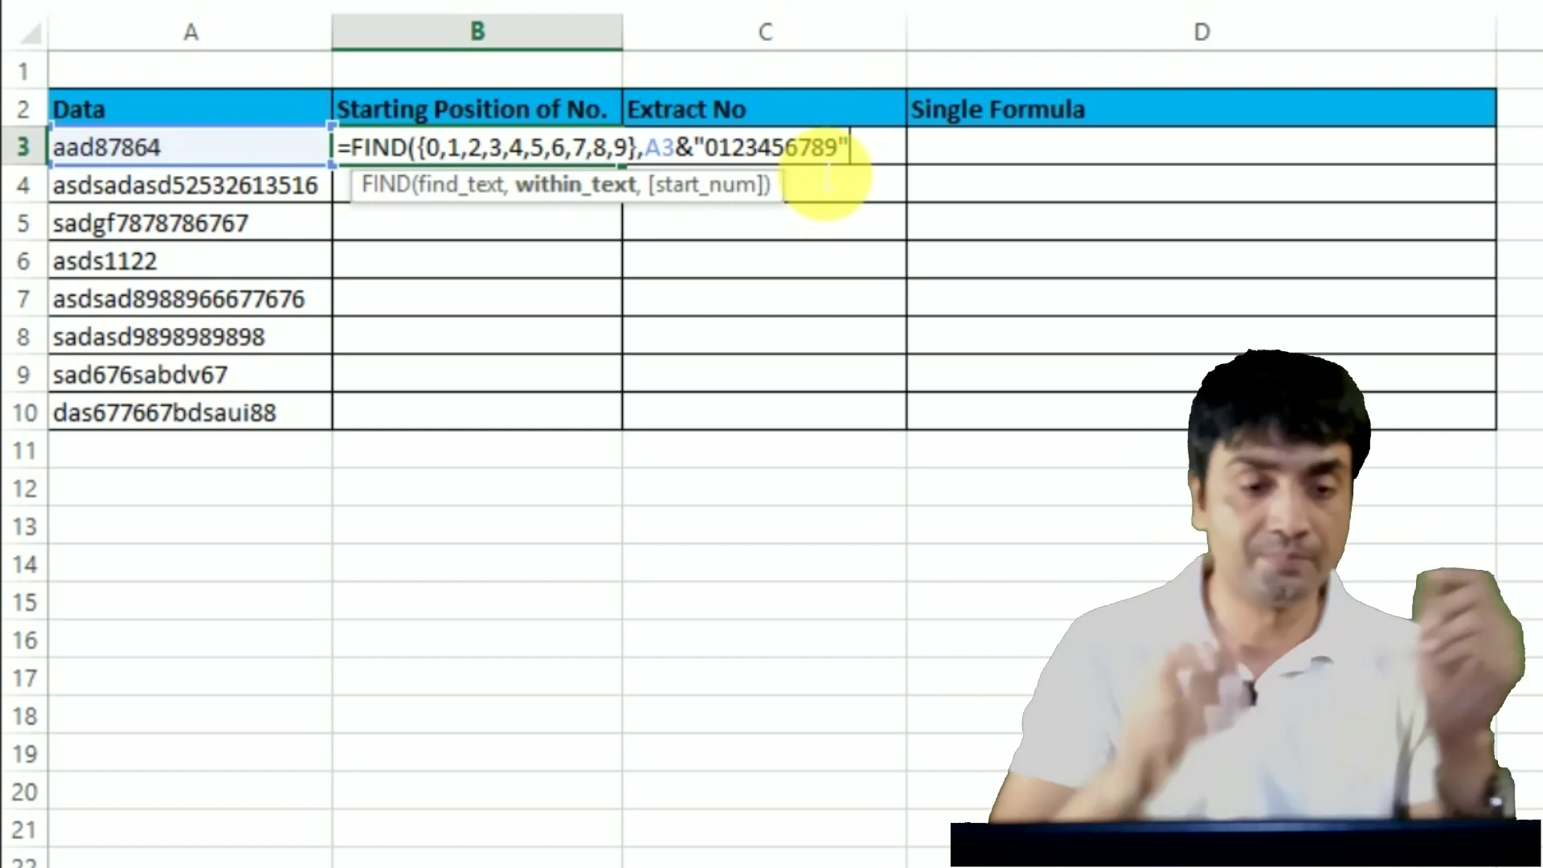
Step: Set the FIND start number to 1, close the parenthesis and enter the formula in B3
text(,)
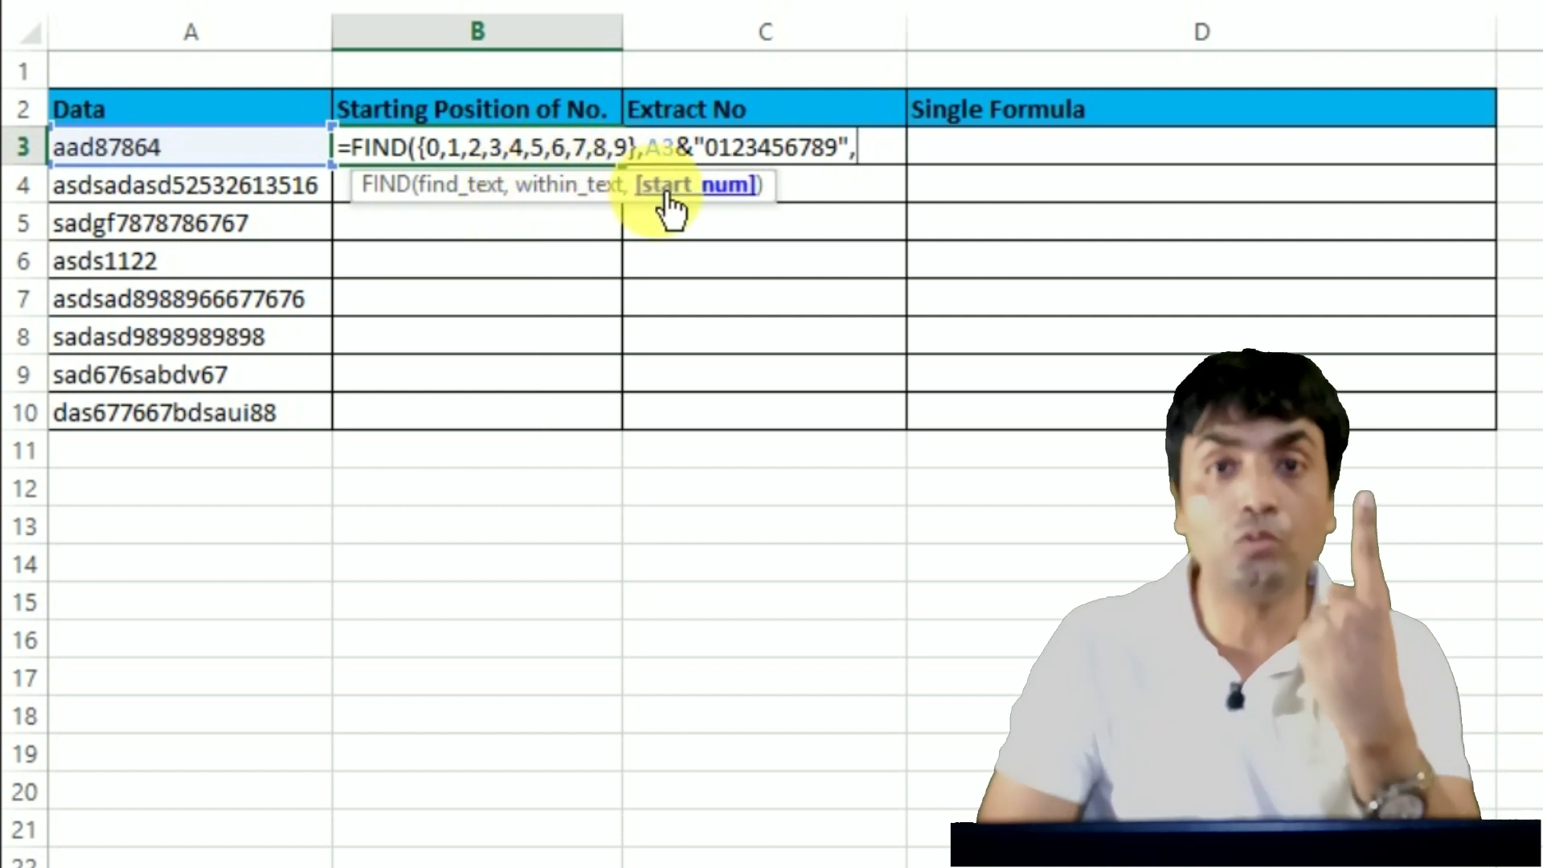
text(1)
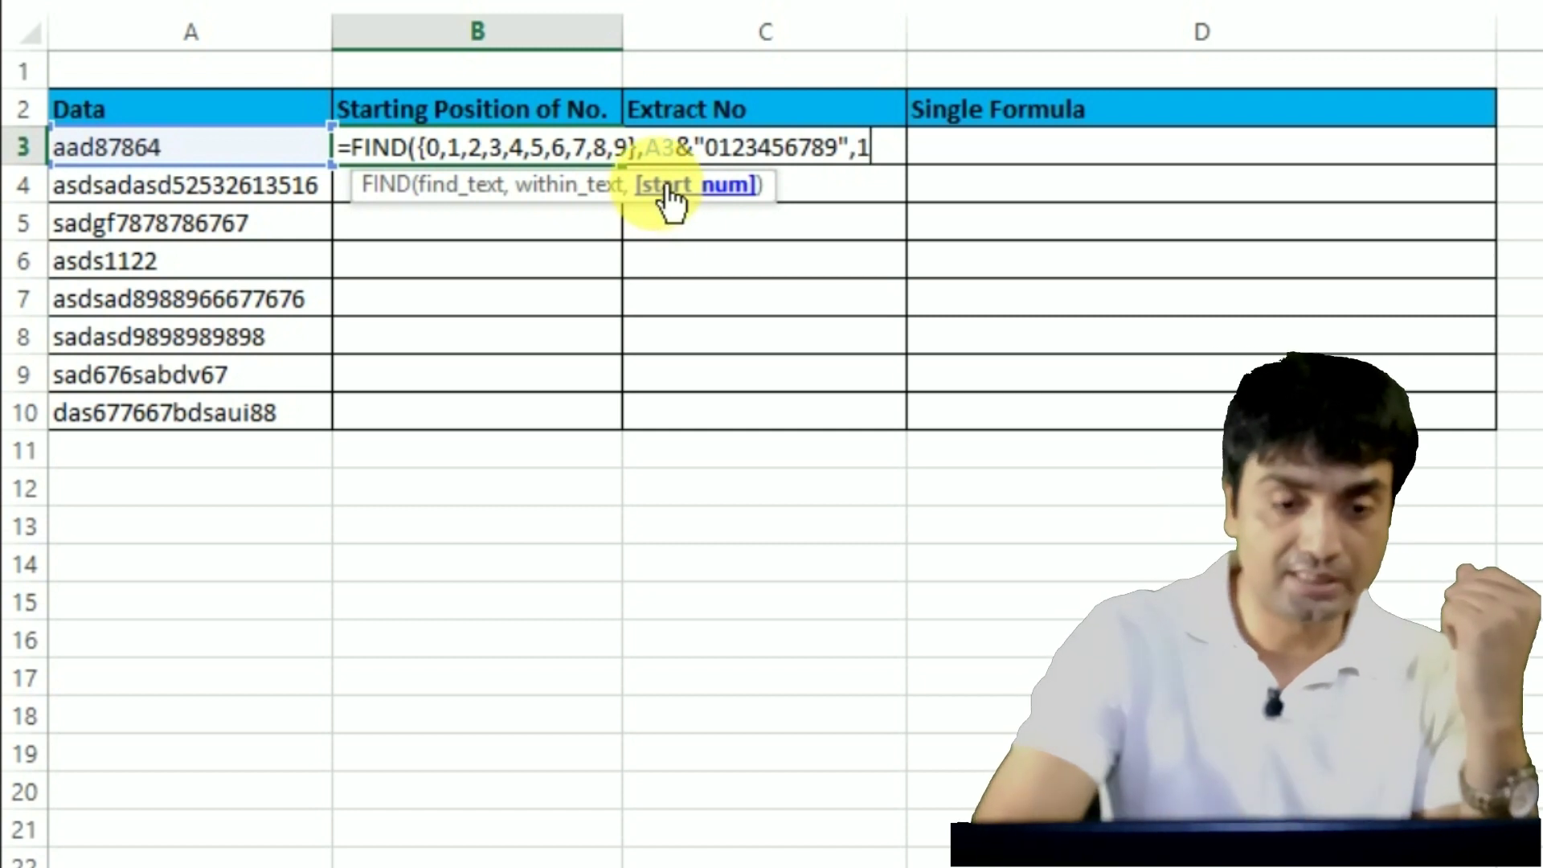
text())
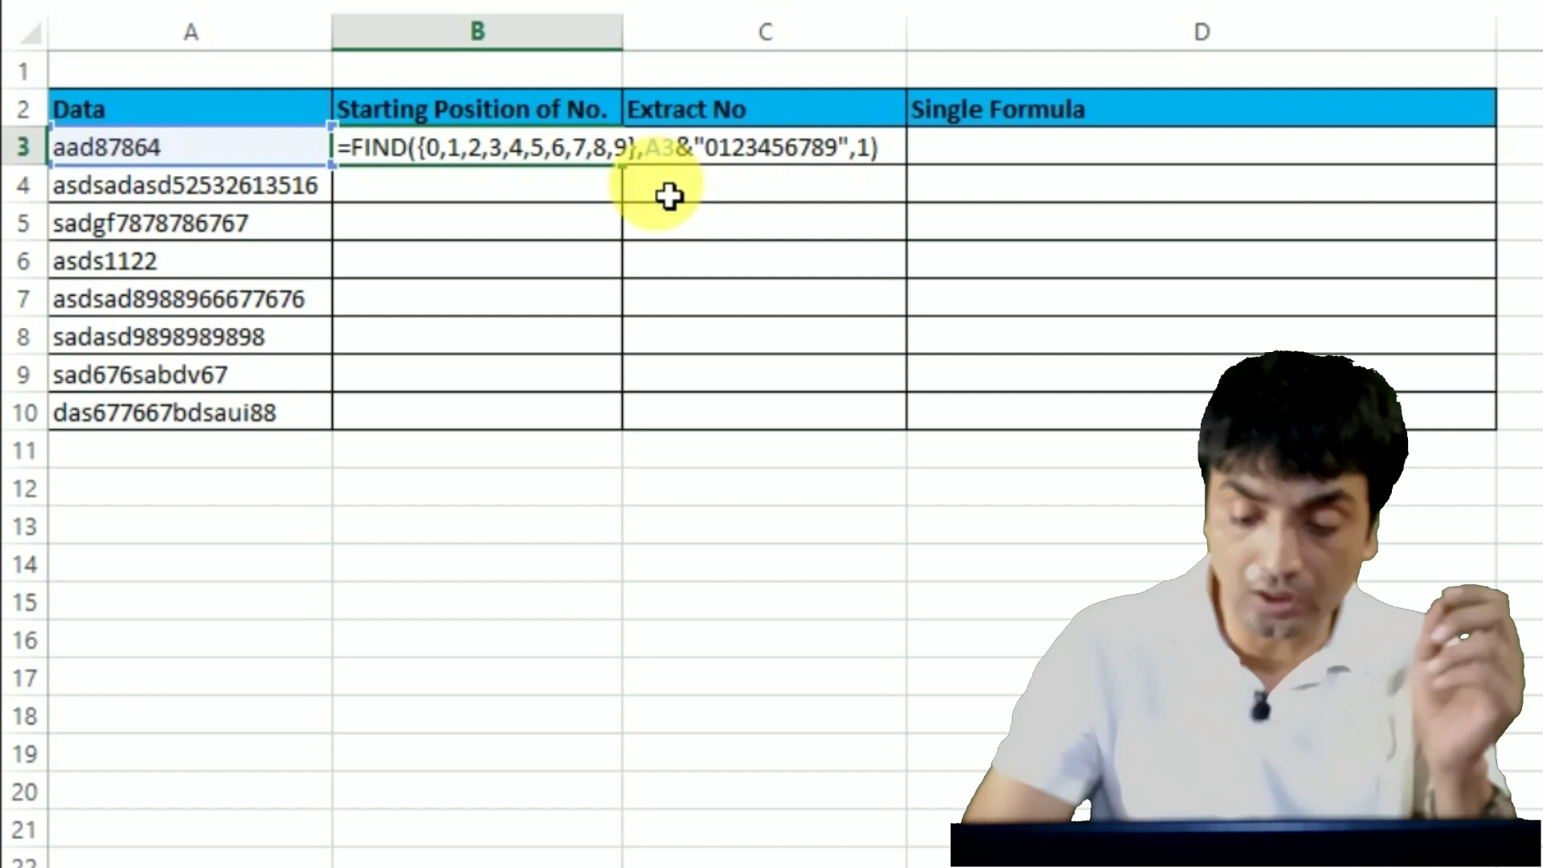
key(Return)
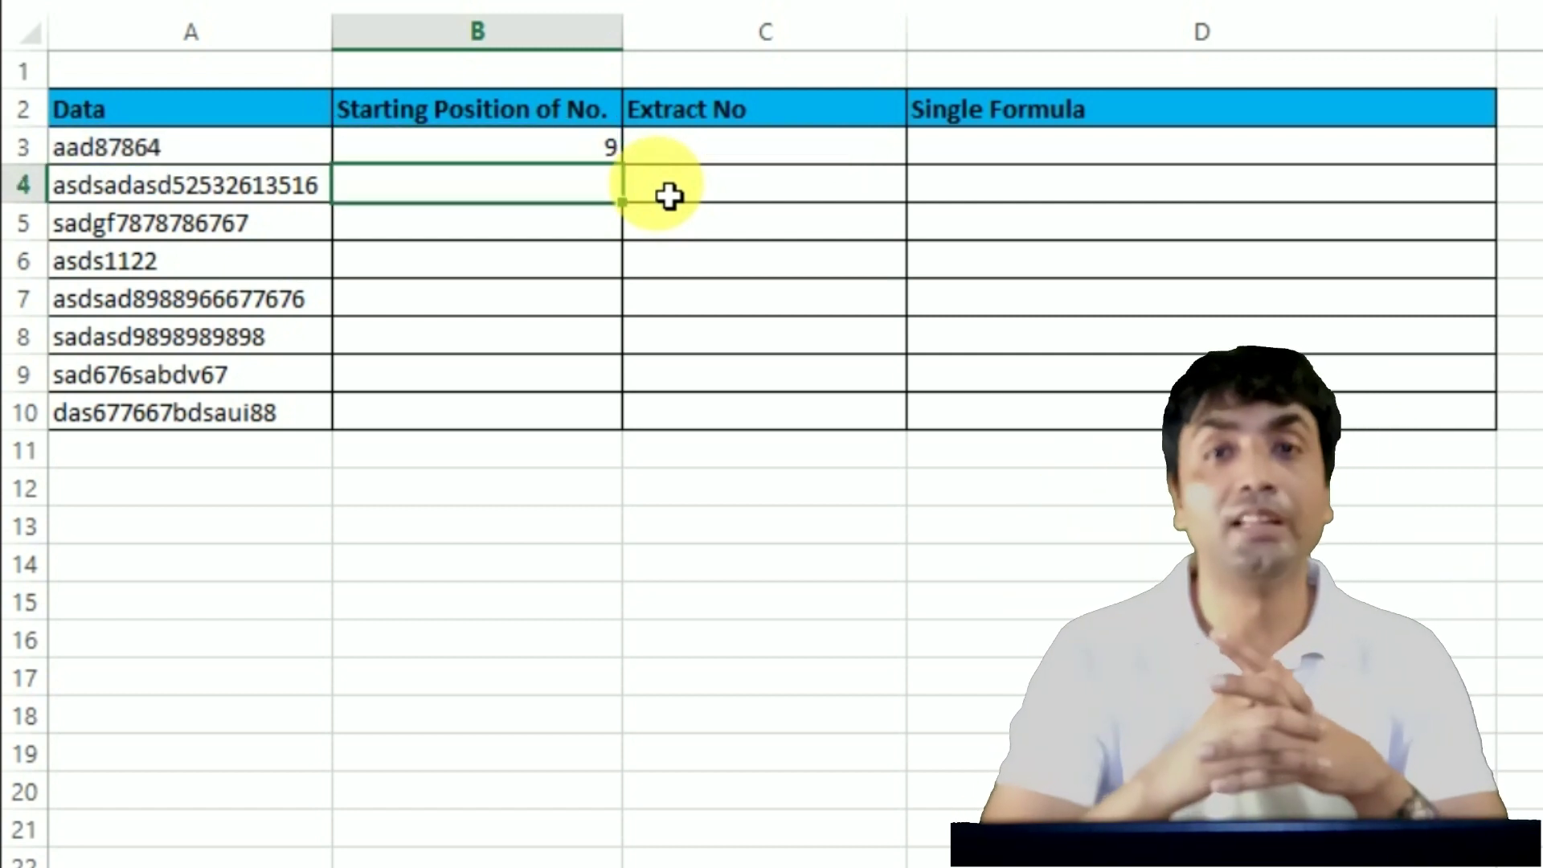
Step: Wrap the FIND formula in cell B3 in a MIN function and enter it
double_click(587, 148)
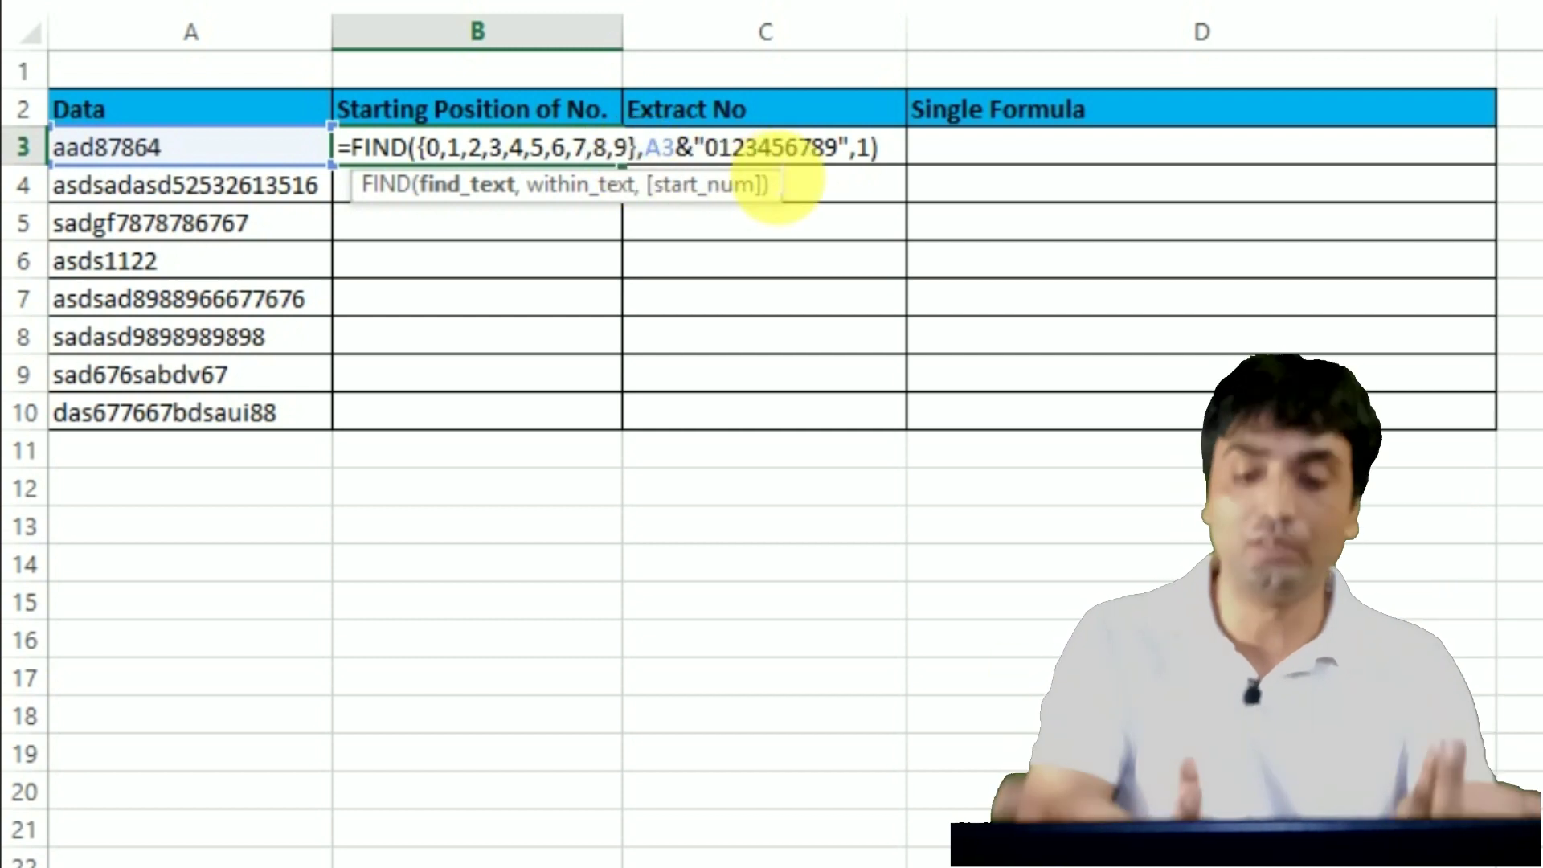
key(Return)
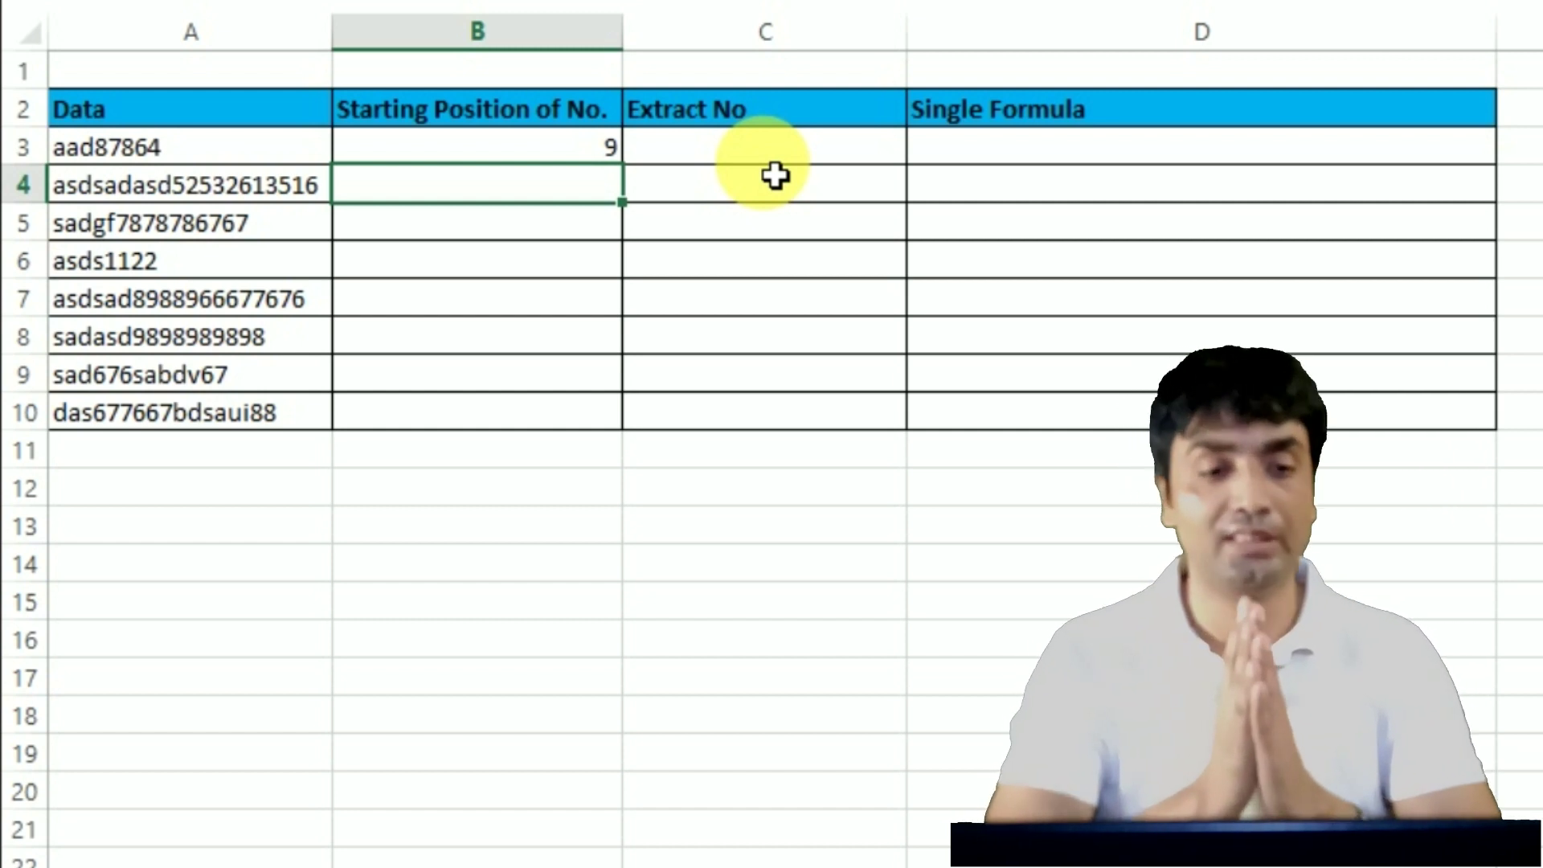
double_click(590, 148)
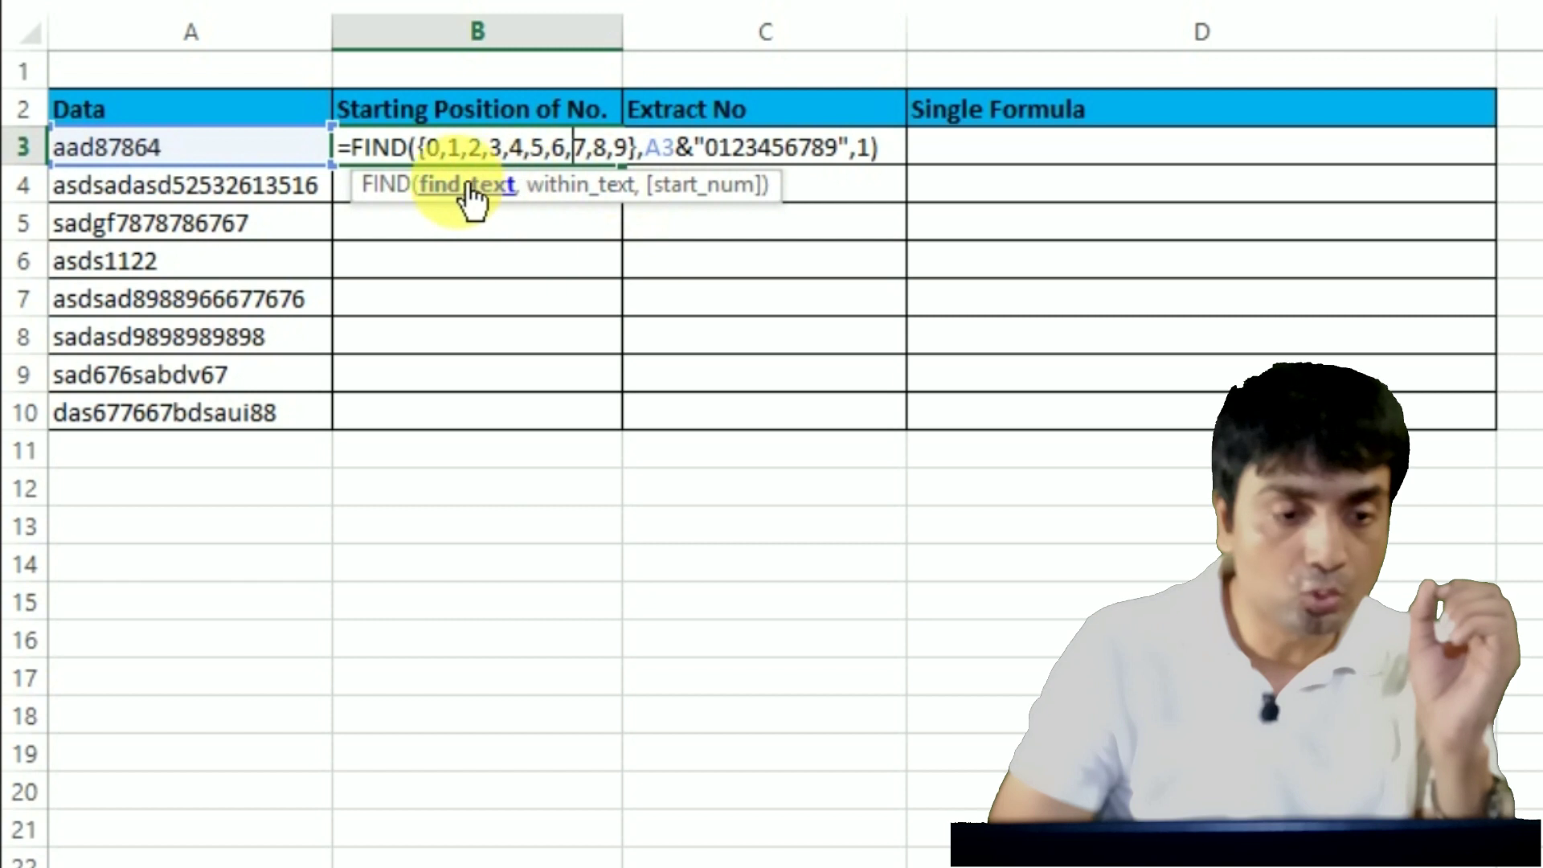
click(363, 152)
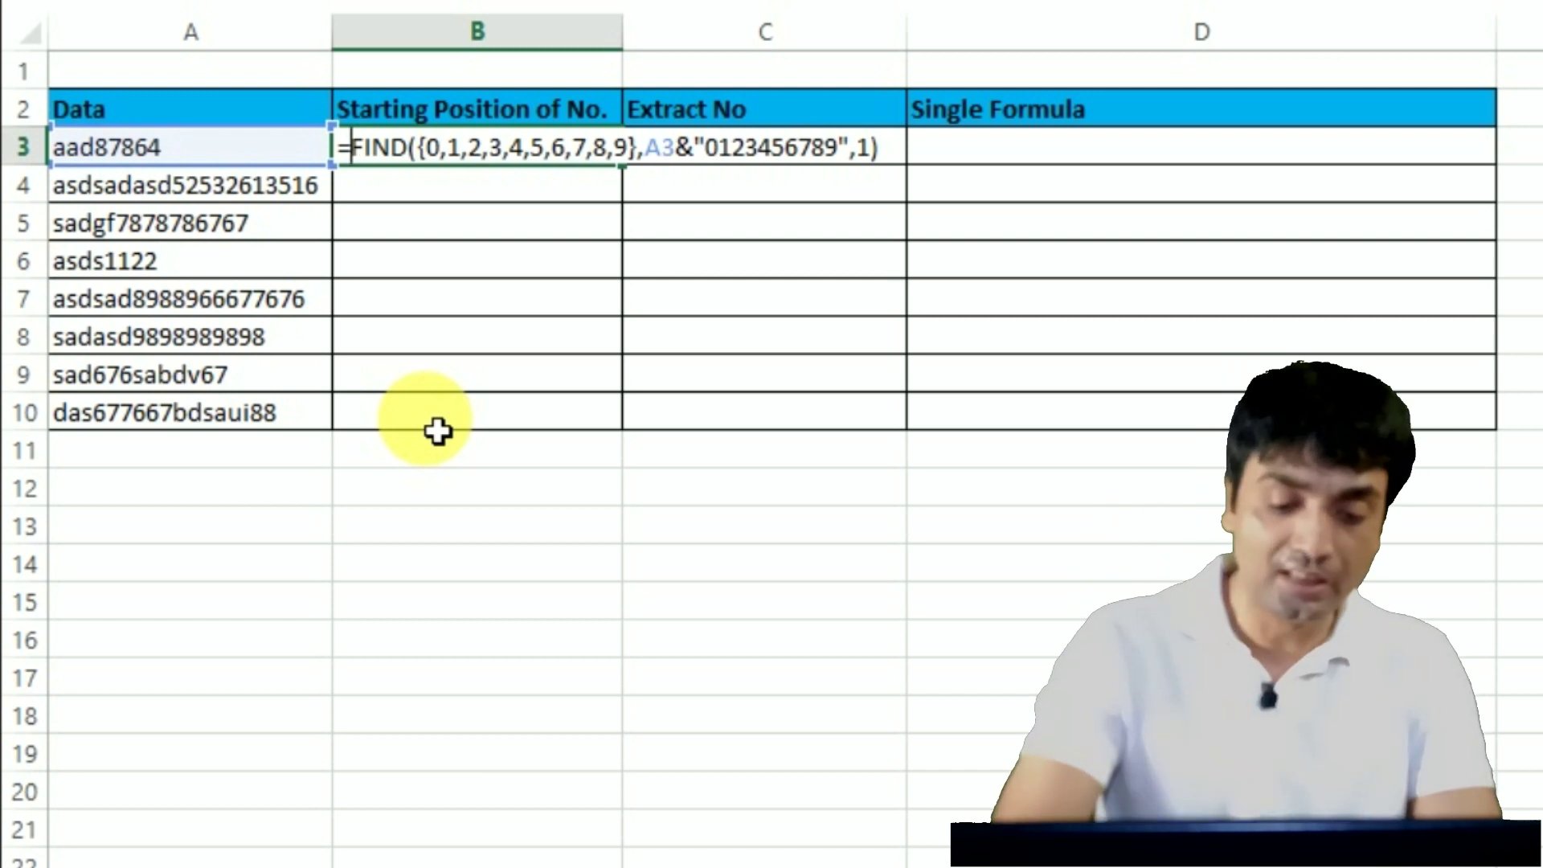
text(MIN()
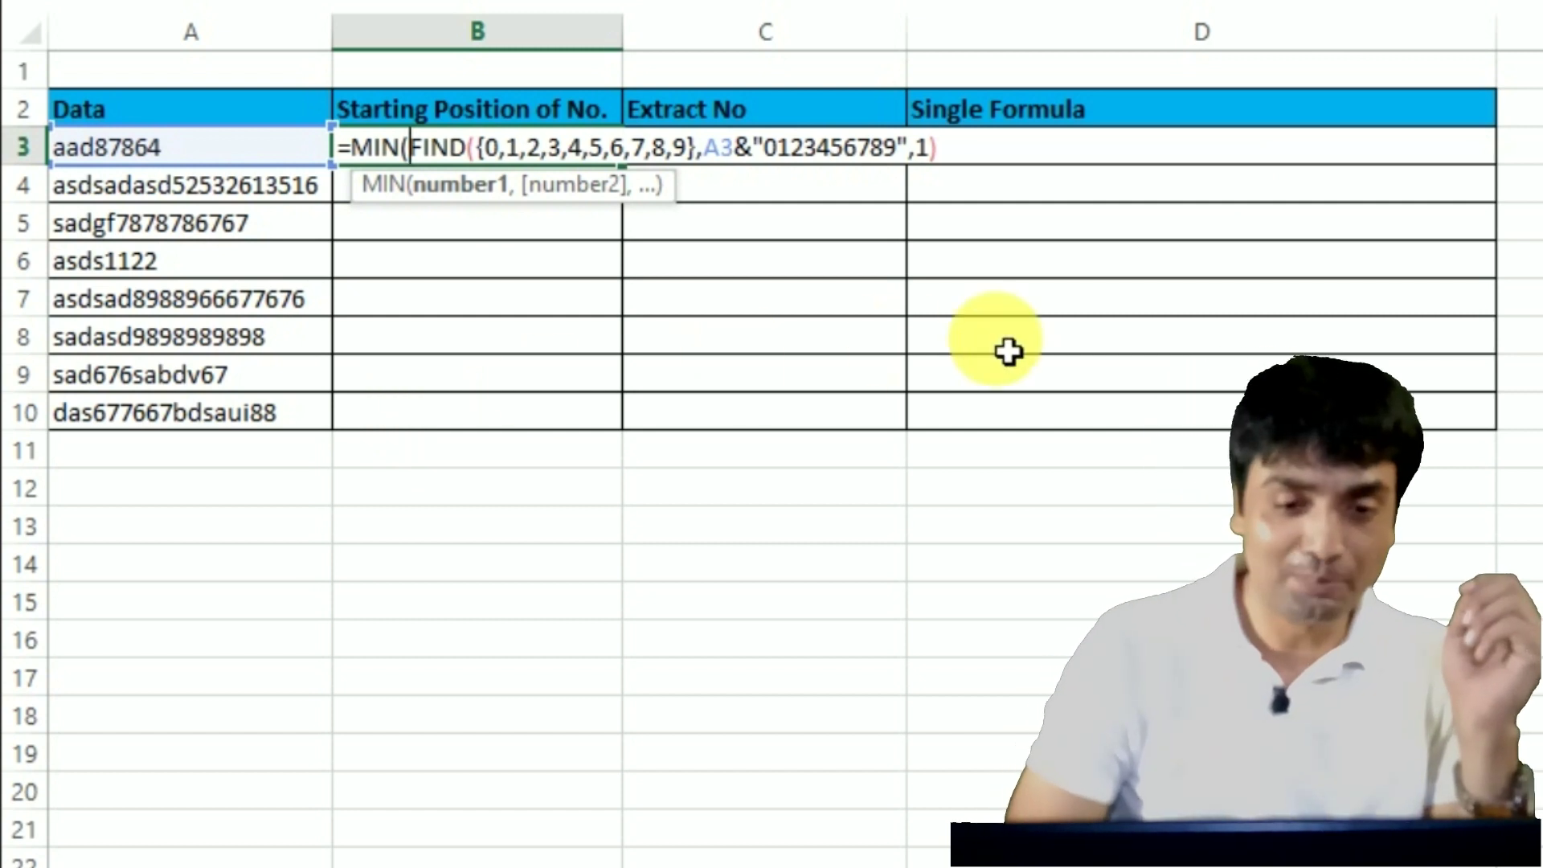
click(948, 169)
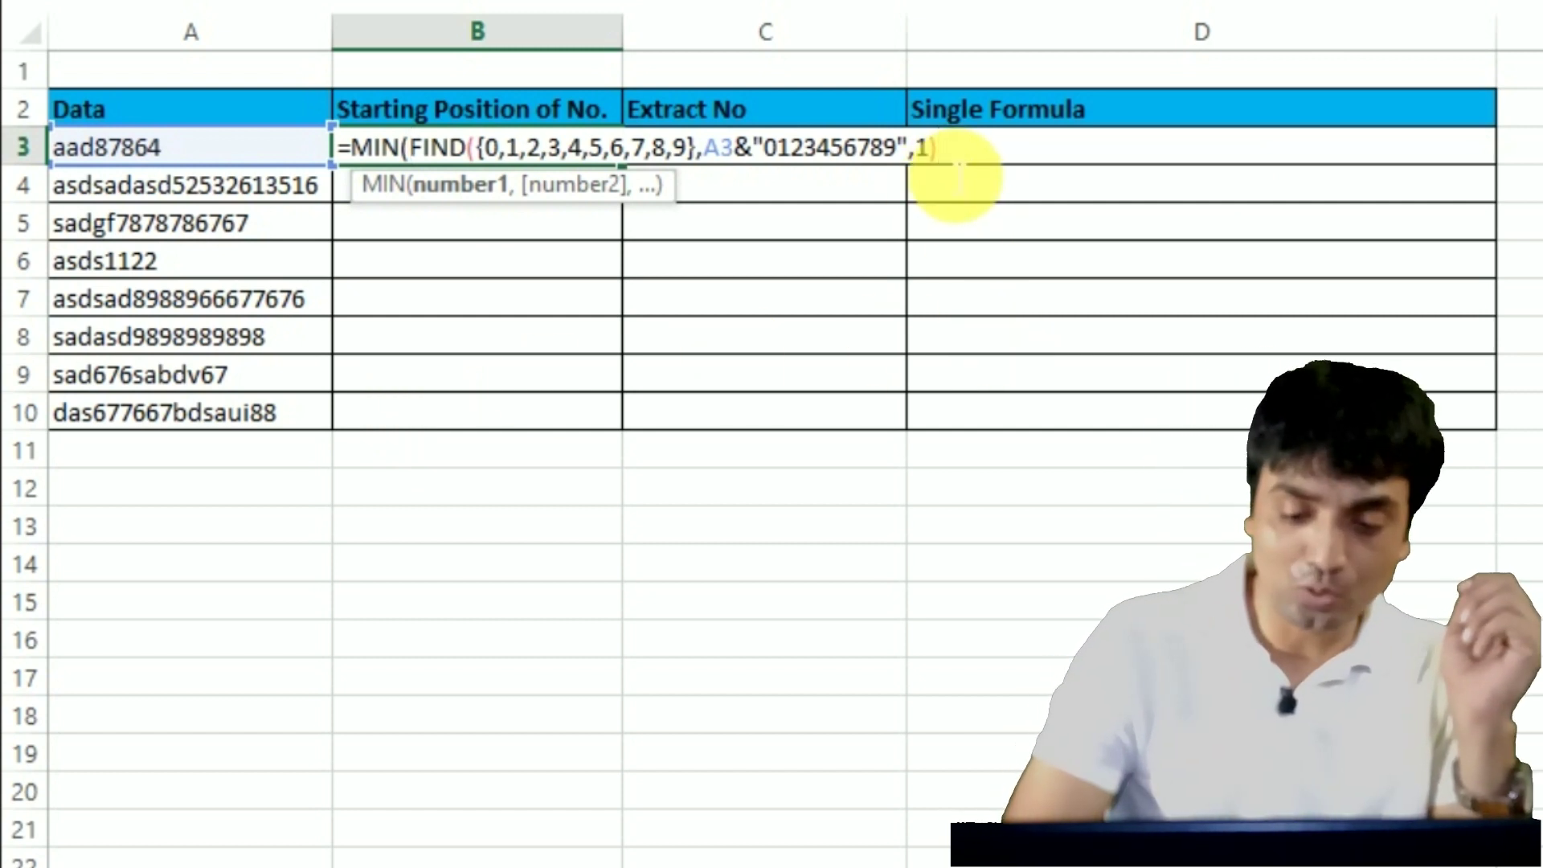
text())
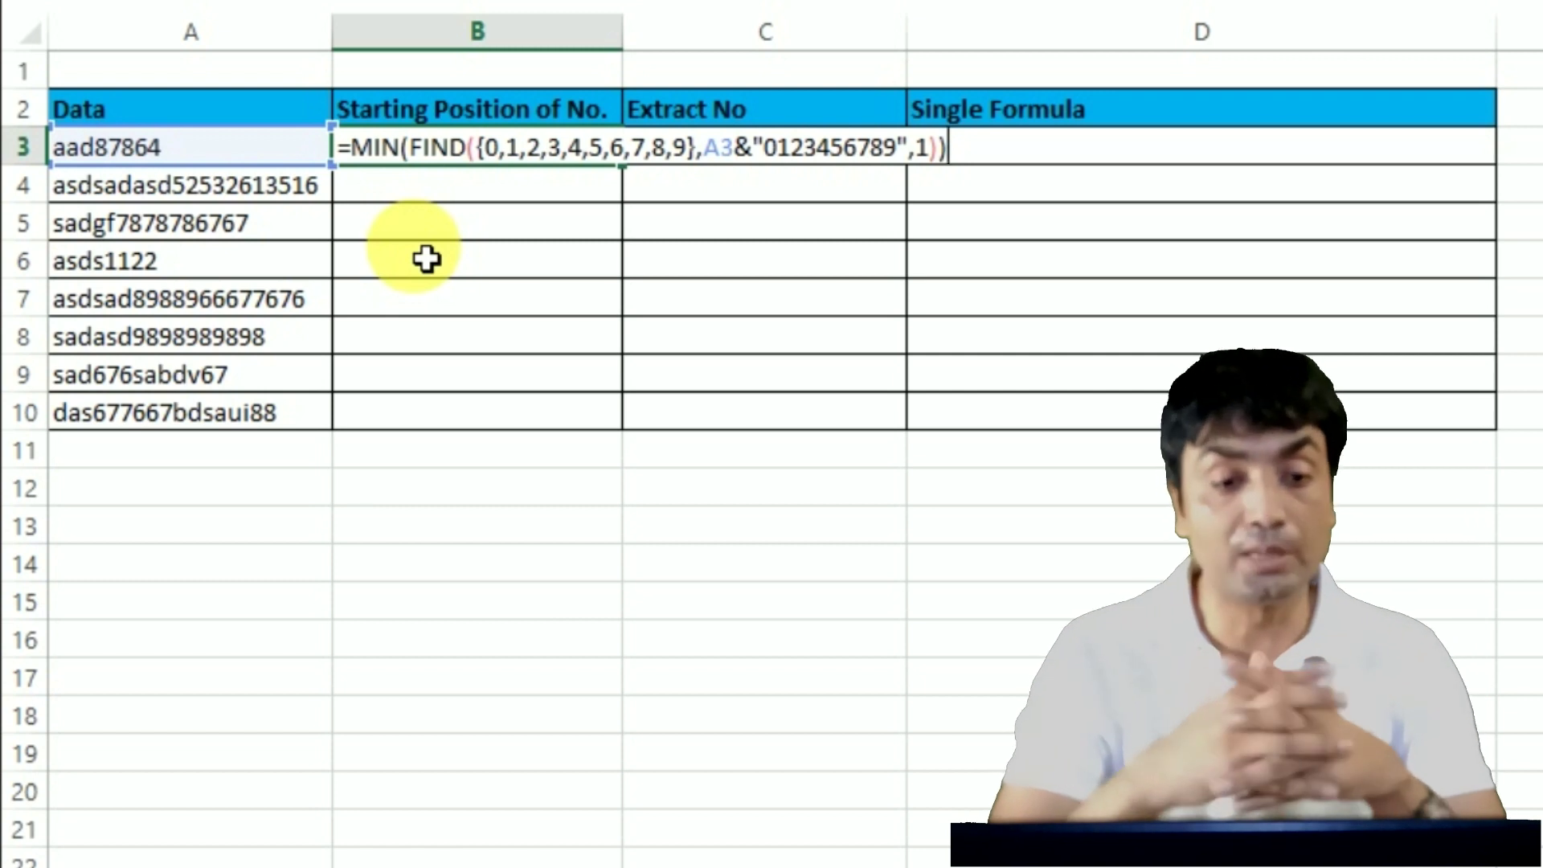
key(Return)
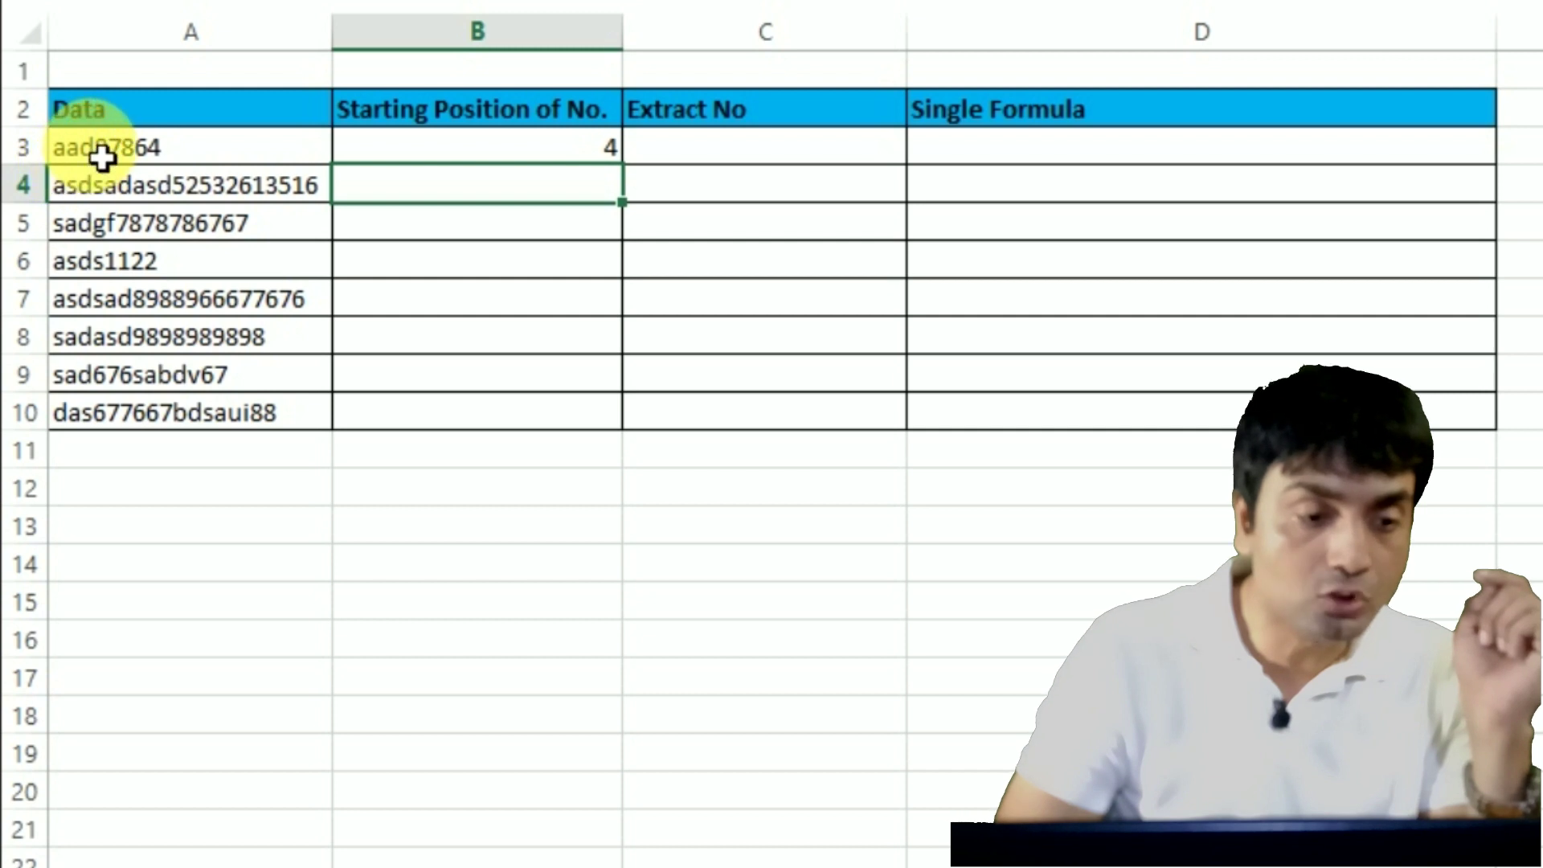
Step: Fill the B3 formula down the Starting Position of No. column through B10
click(620, 152)
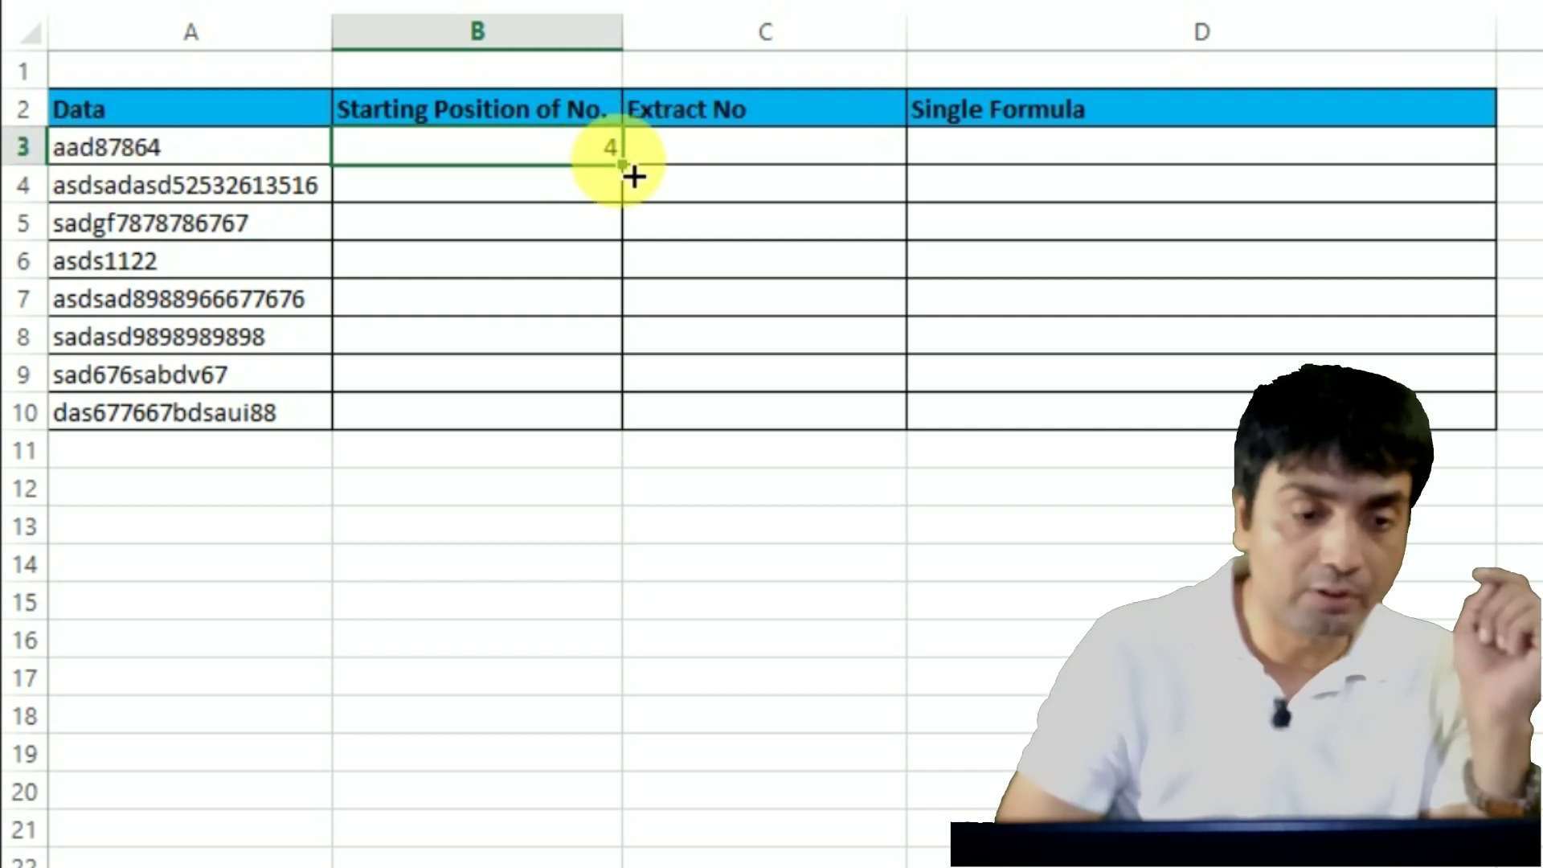
double_click(632, 171)
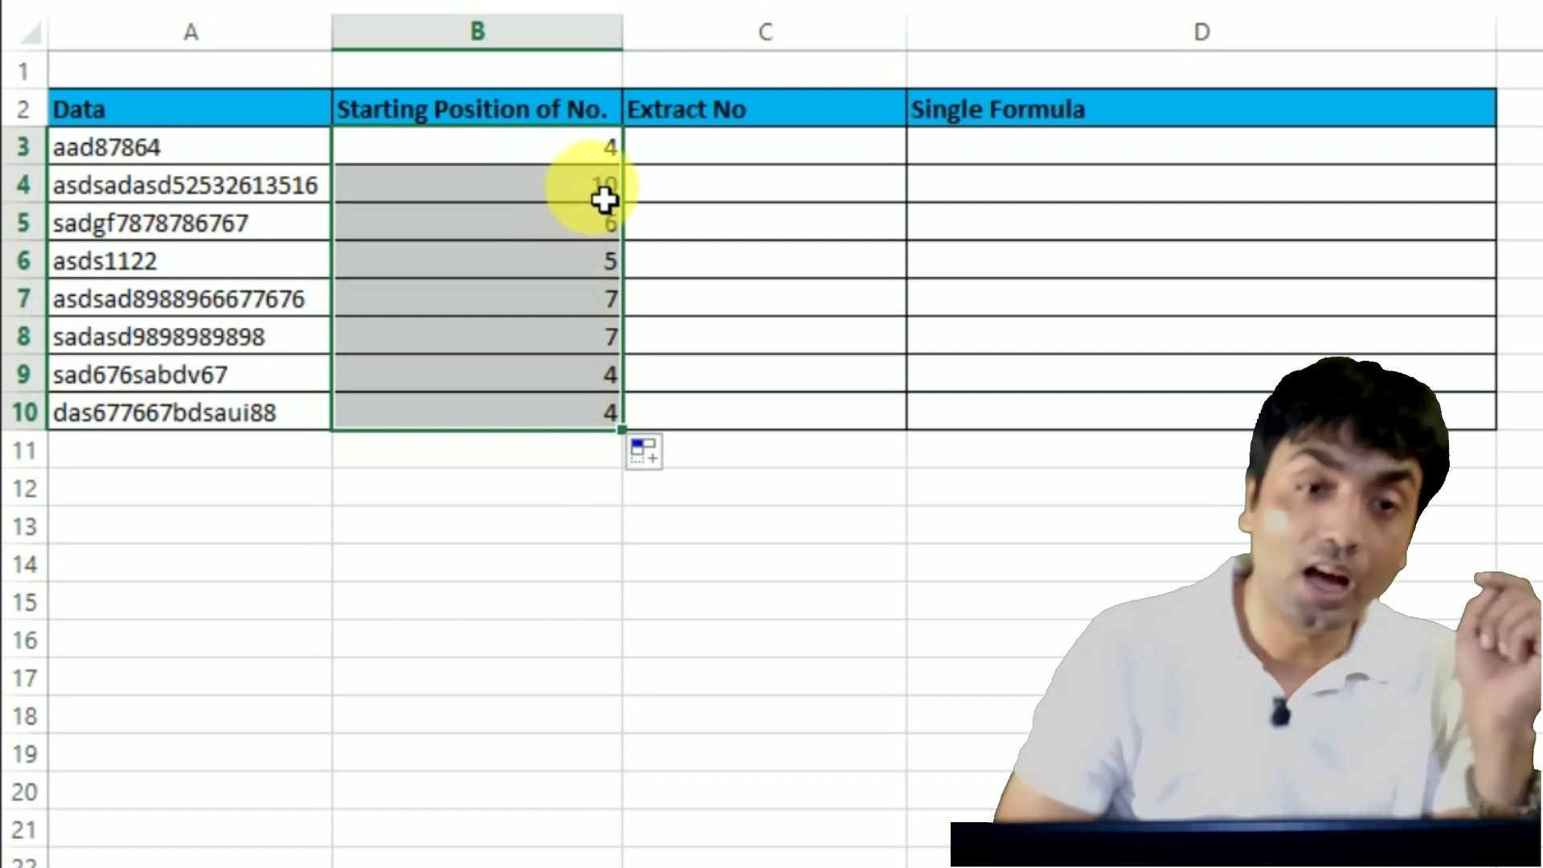
click(584, 151)
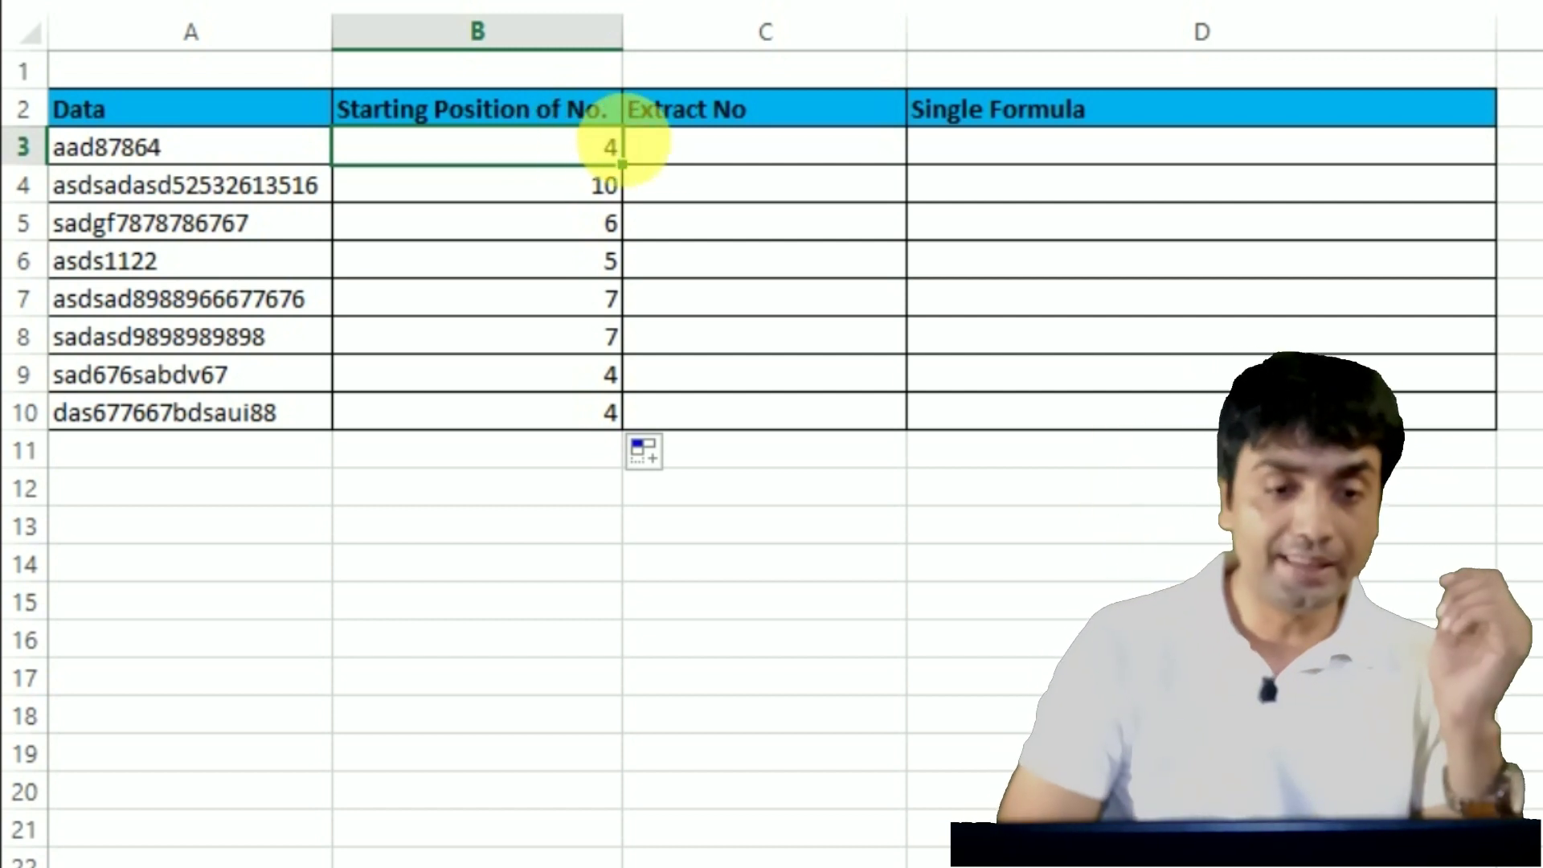
Step: Start a RIGHT formula in cell C3 with A3 as the text argument
click(699, 164)
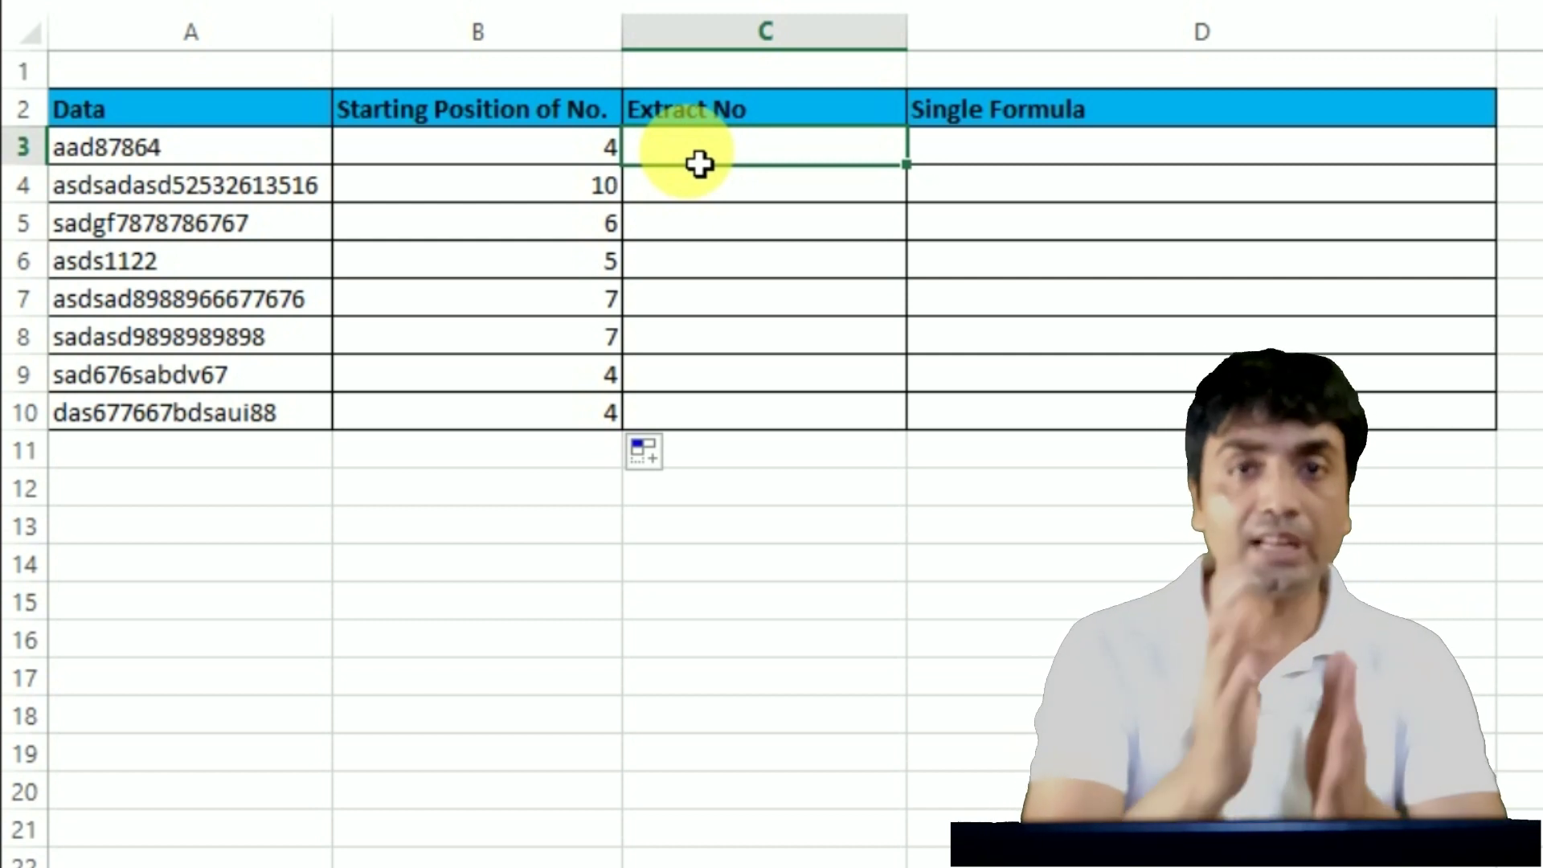
text(=RIGHT()
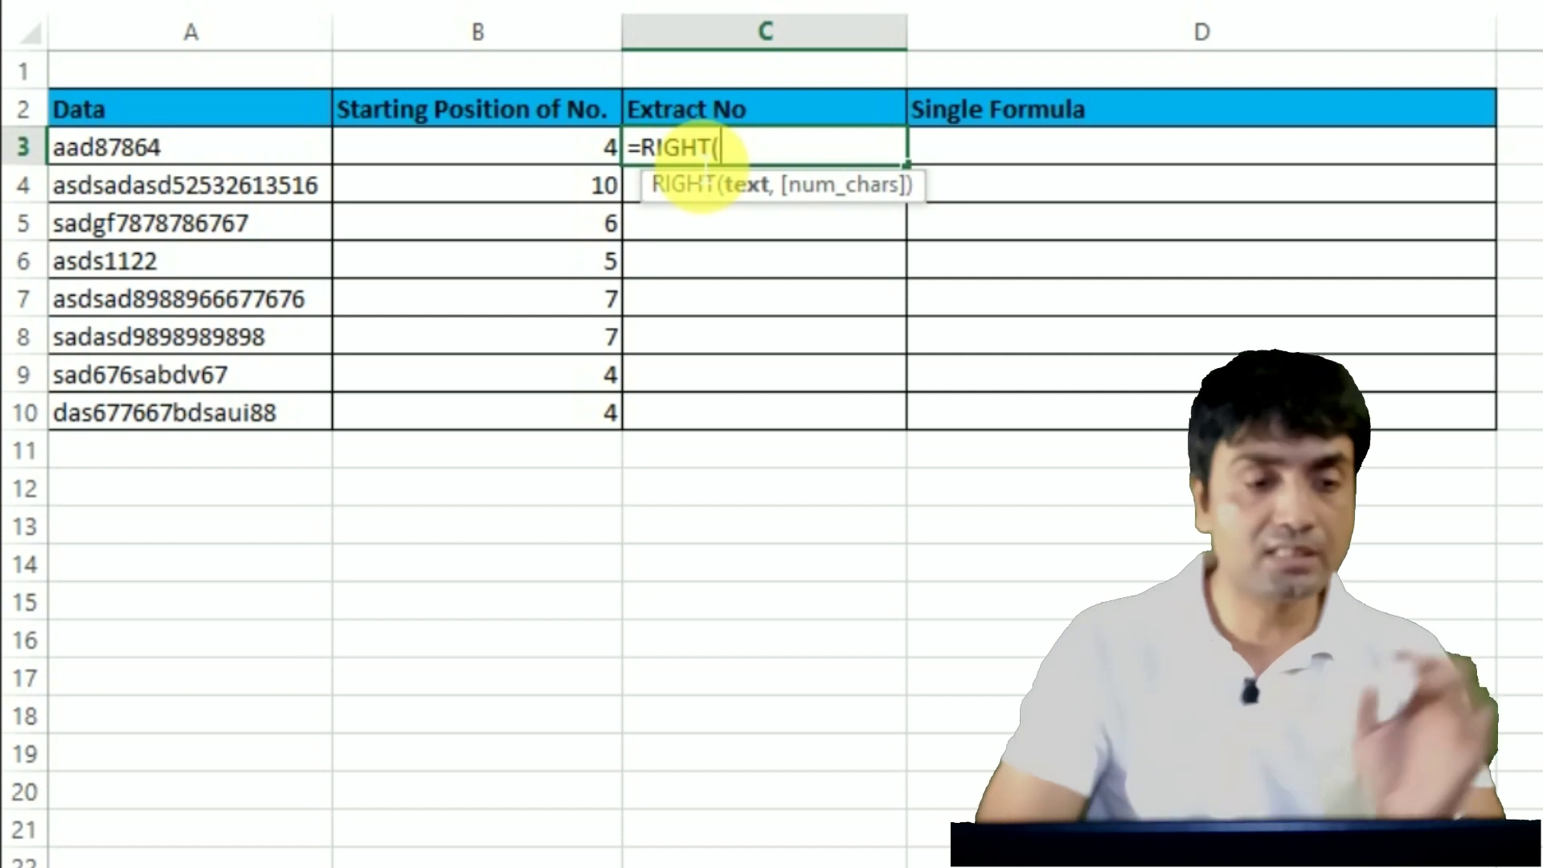
click(258, 165)
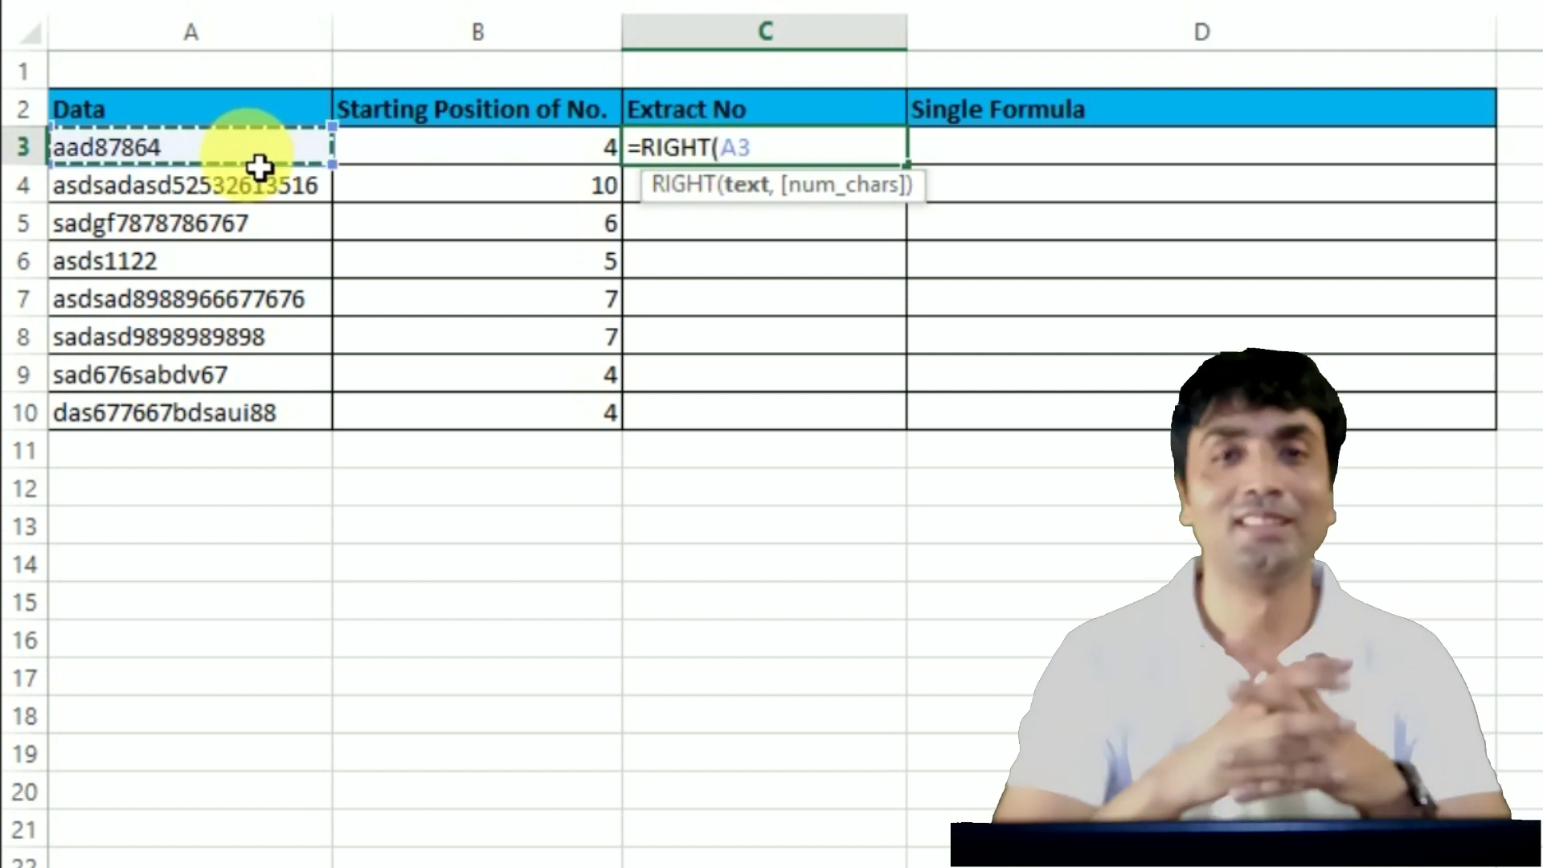
text(,)
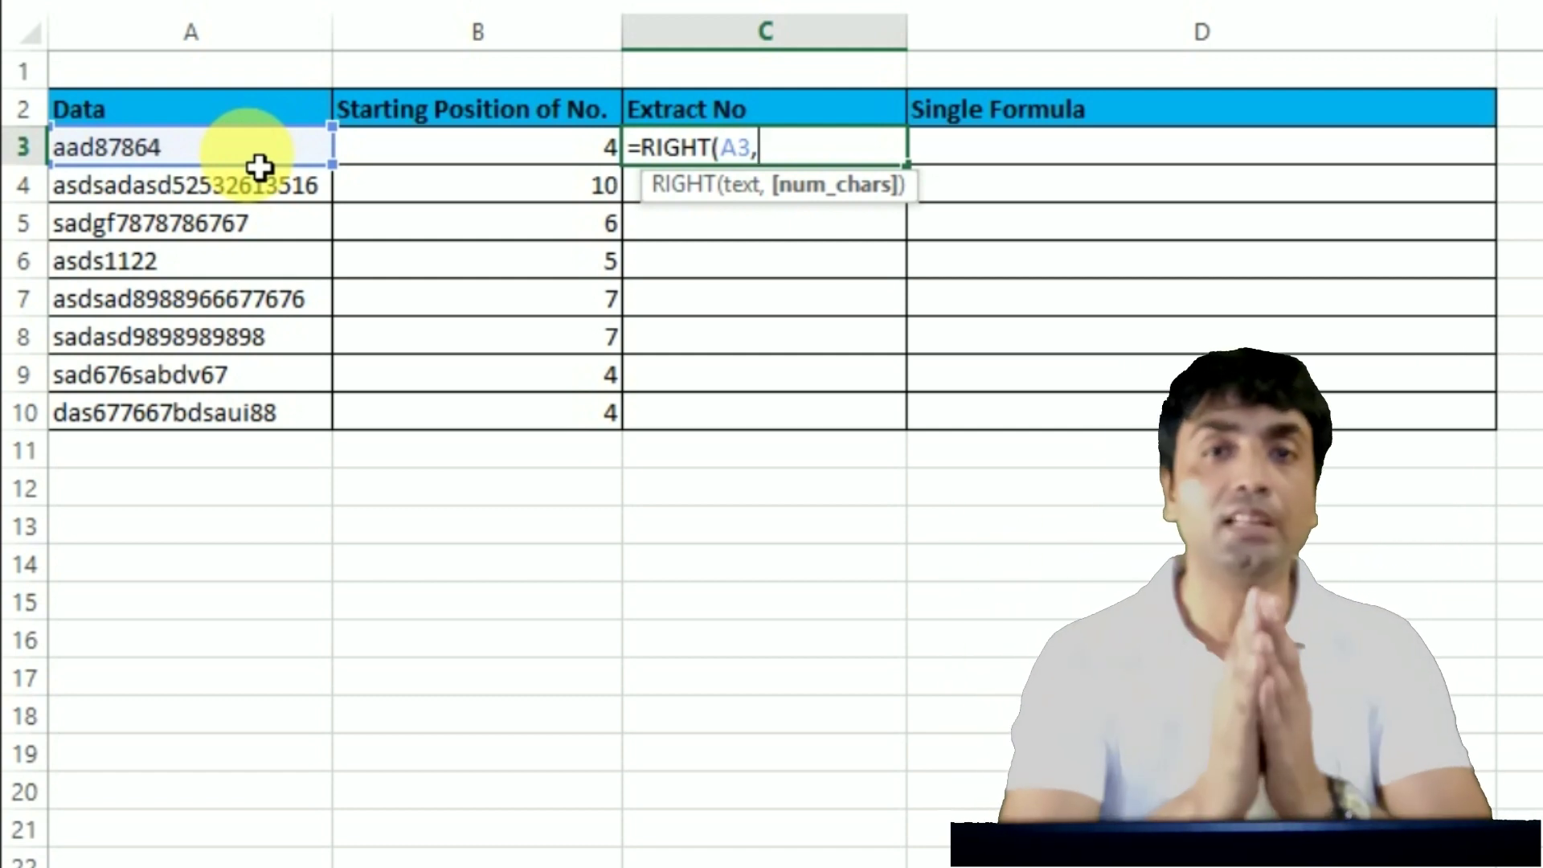
Step: Set the RIGHT formula's num_chars argument to LEN(A3)-B3 and enter the formula in C3
text(LEN()
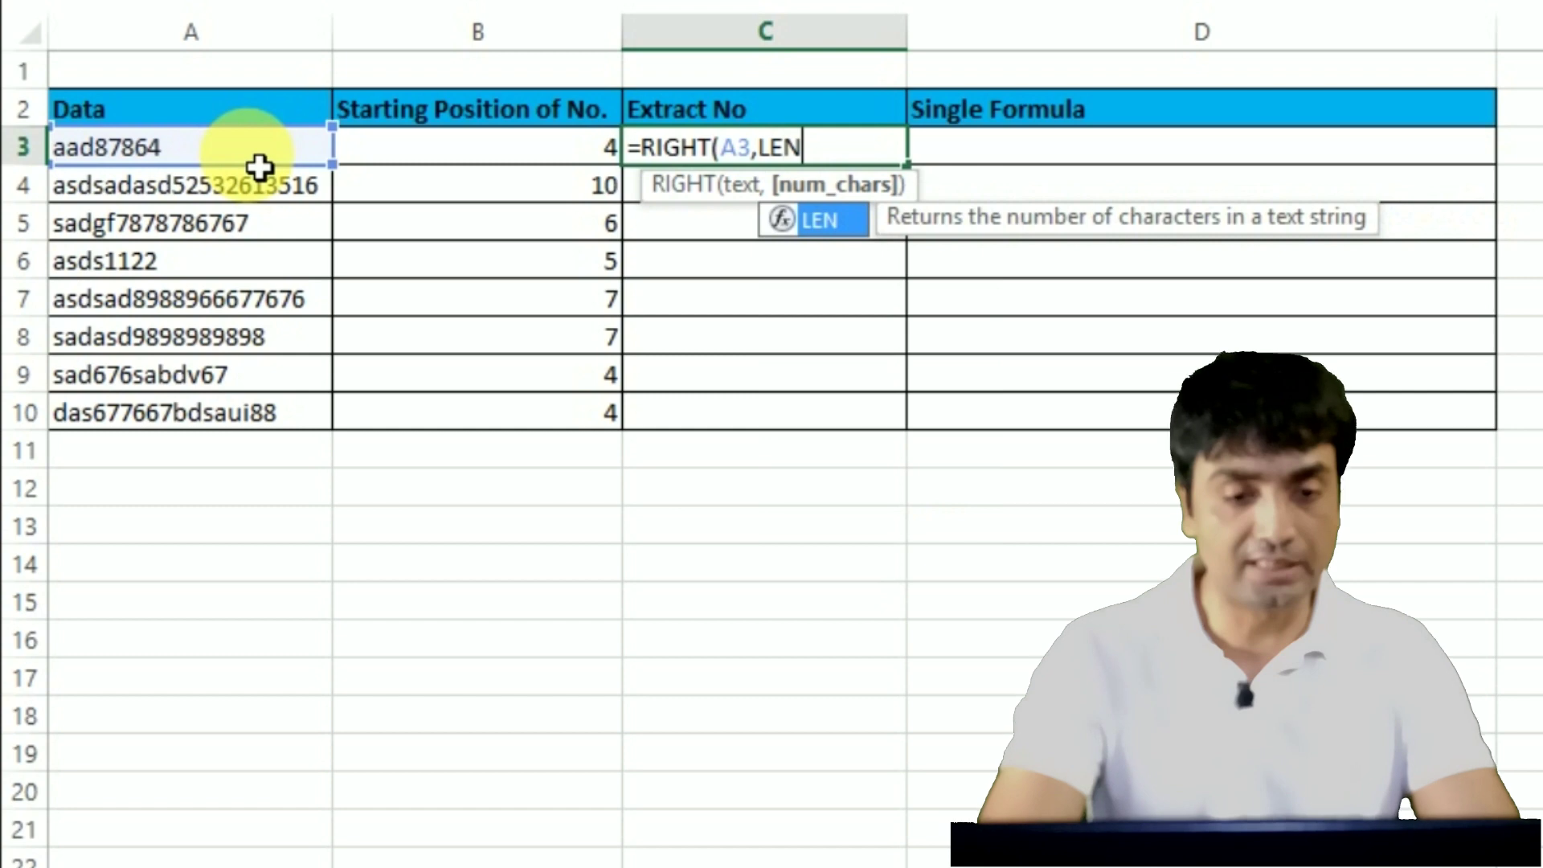
click(259, 167)
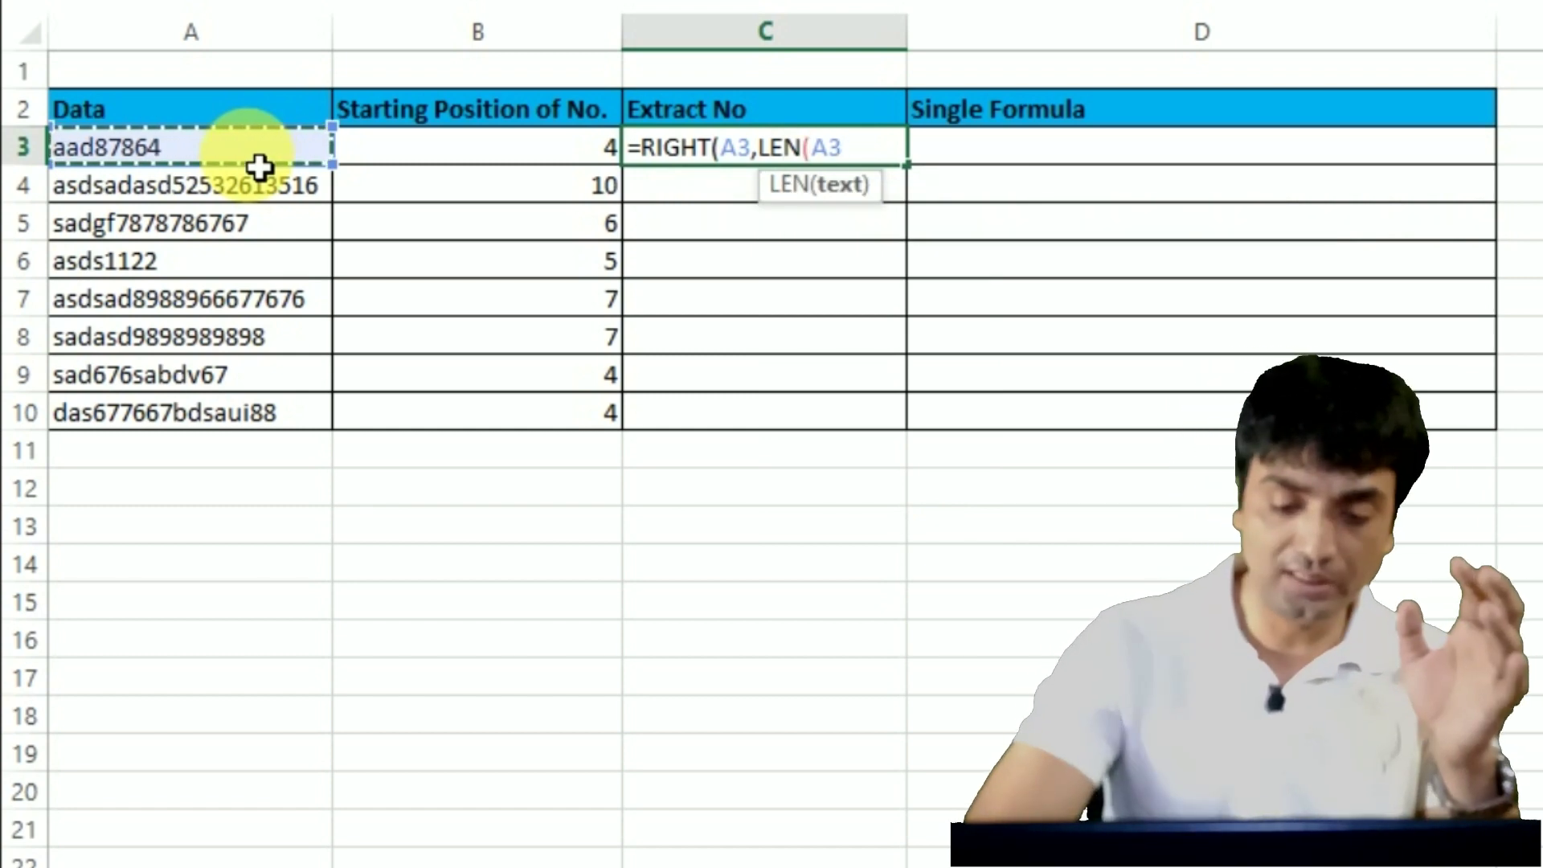
text())
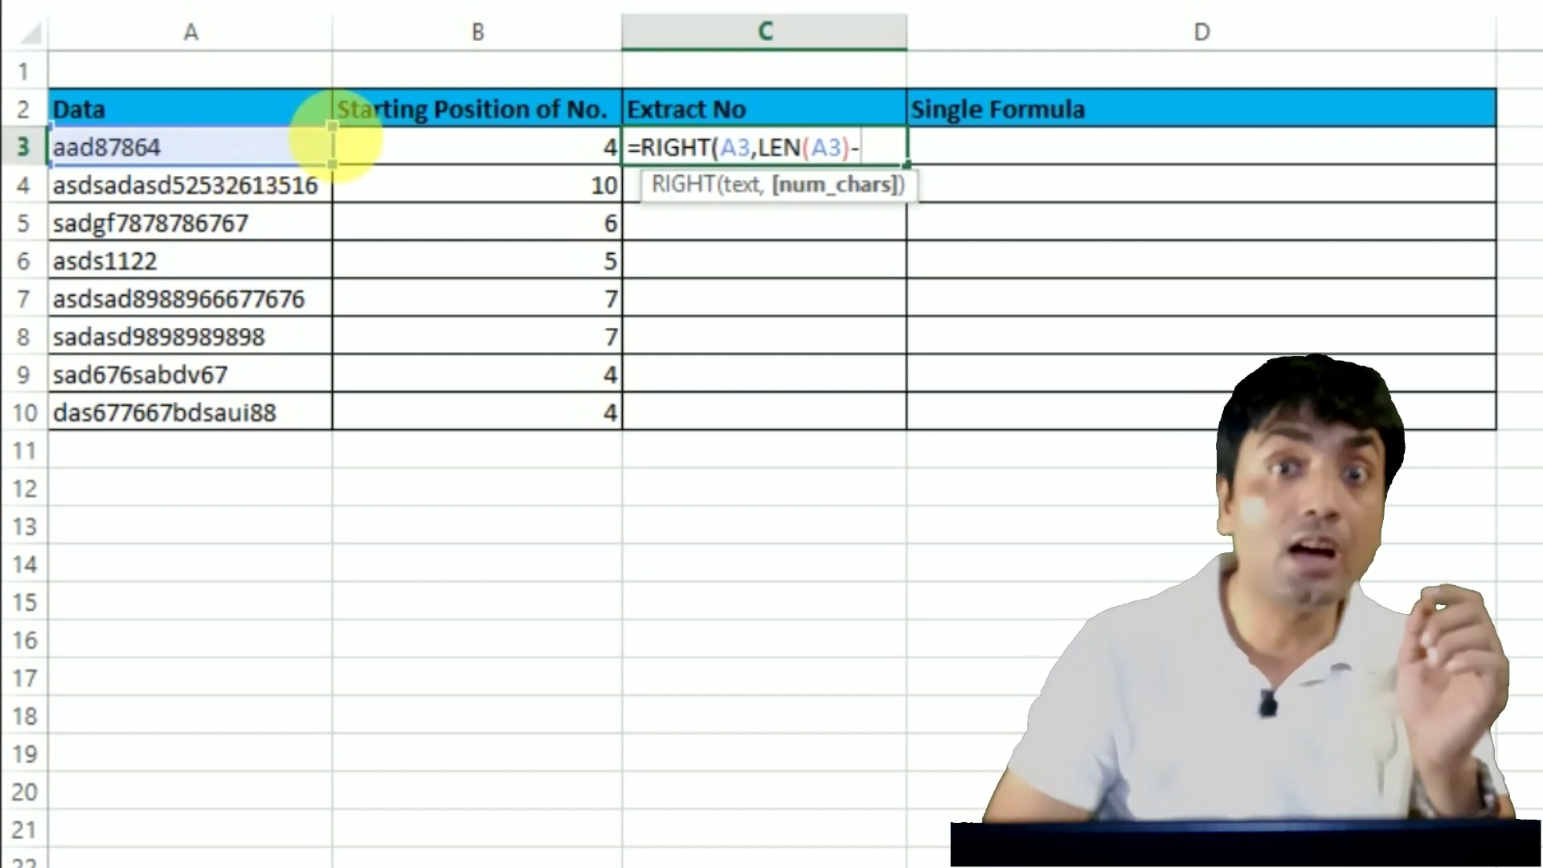
text(-)
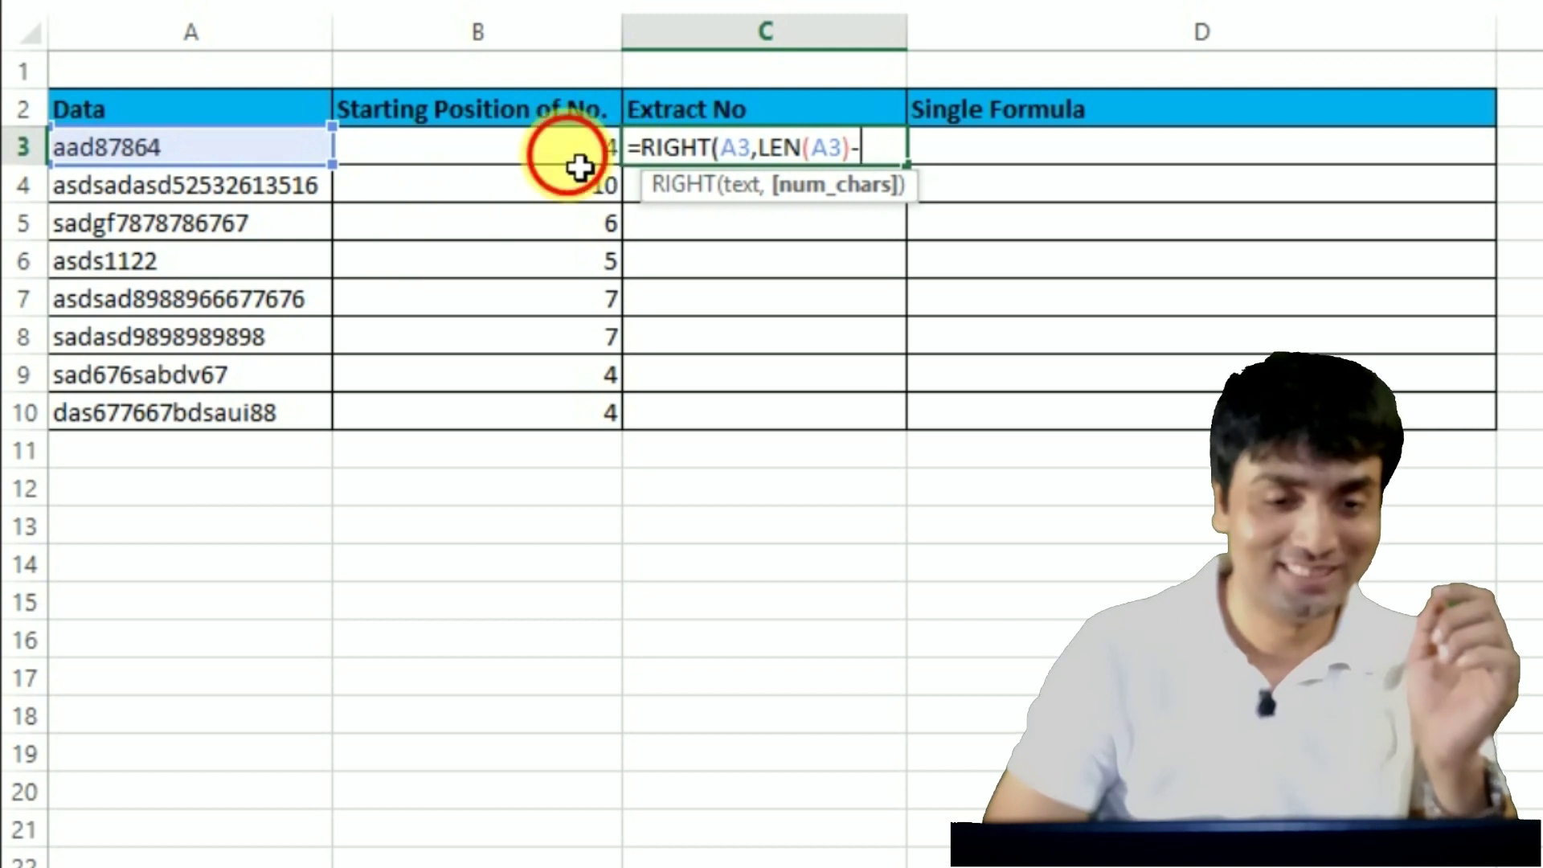
click(579, 159)
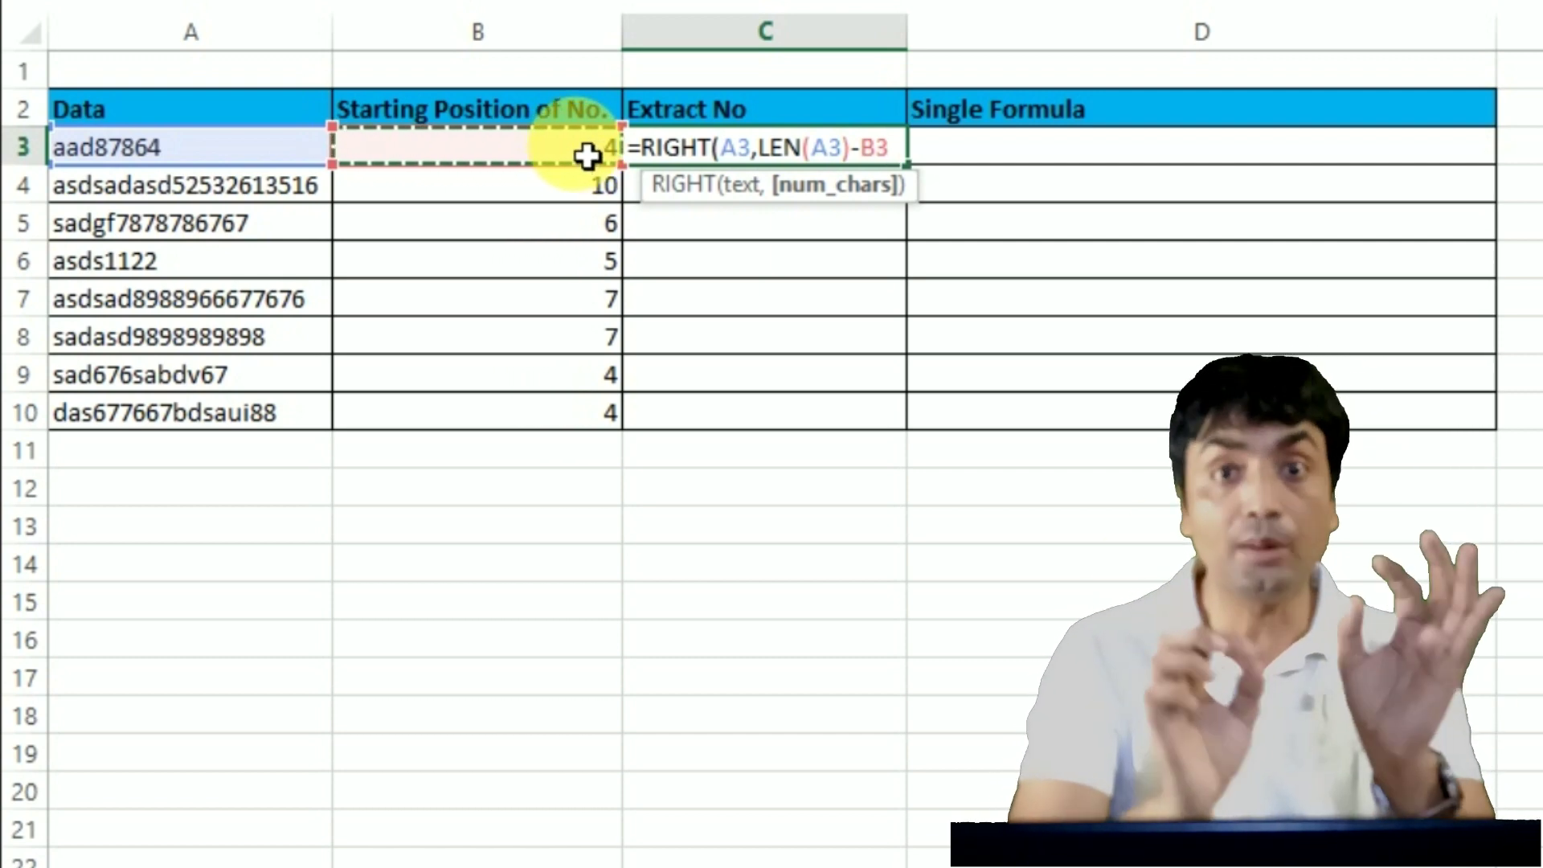
text(+1)
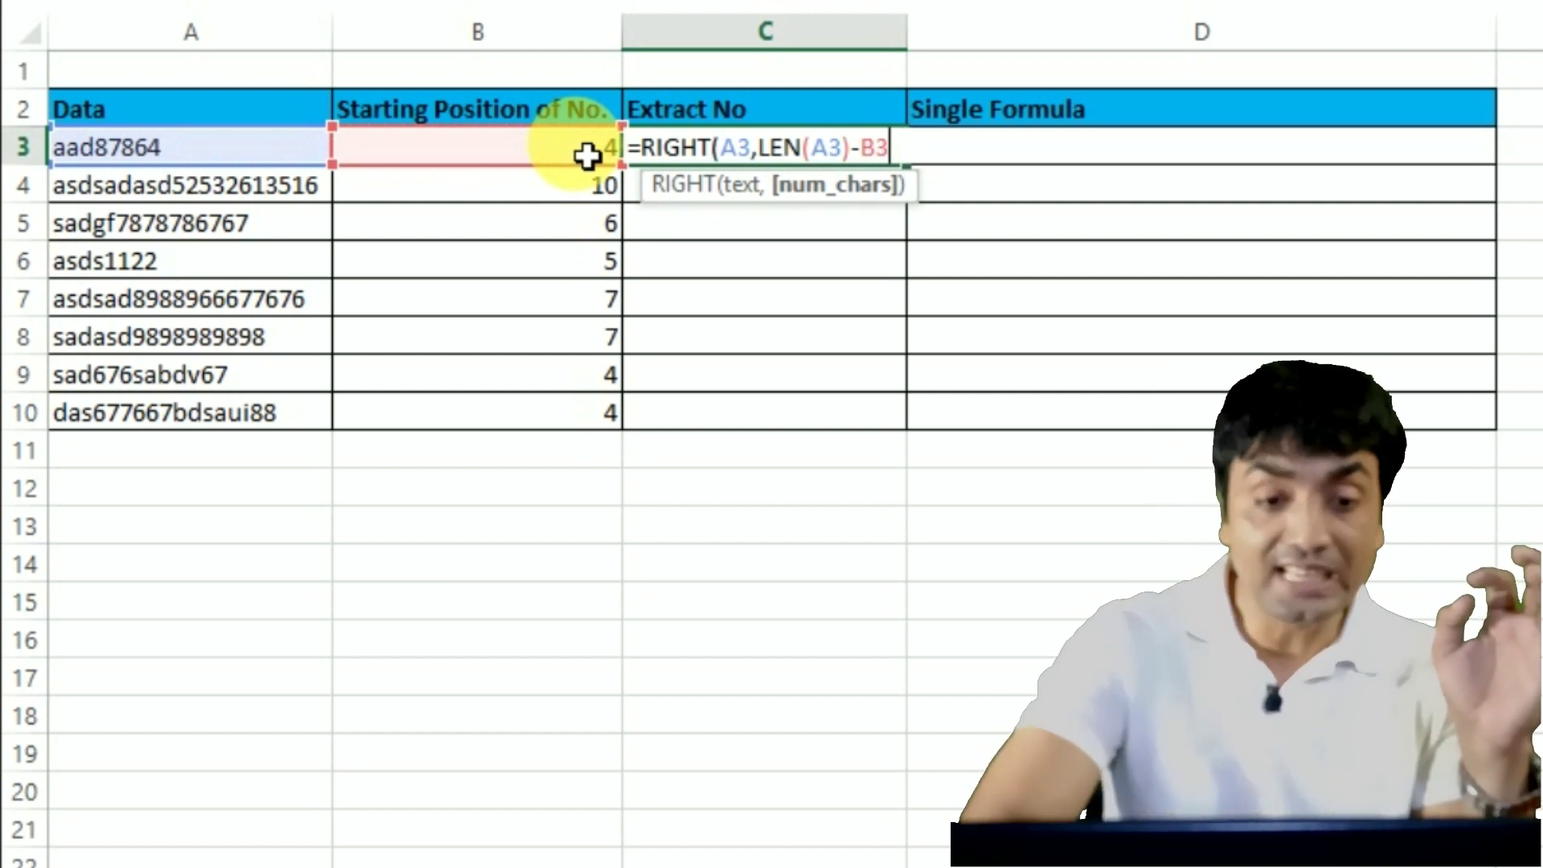
key(Return)
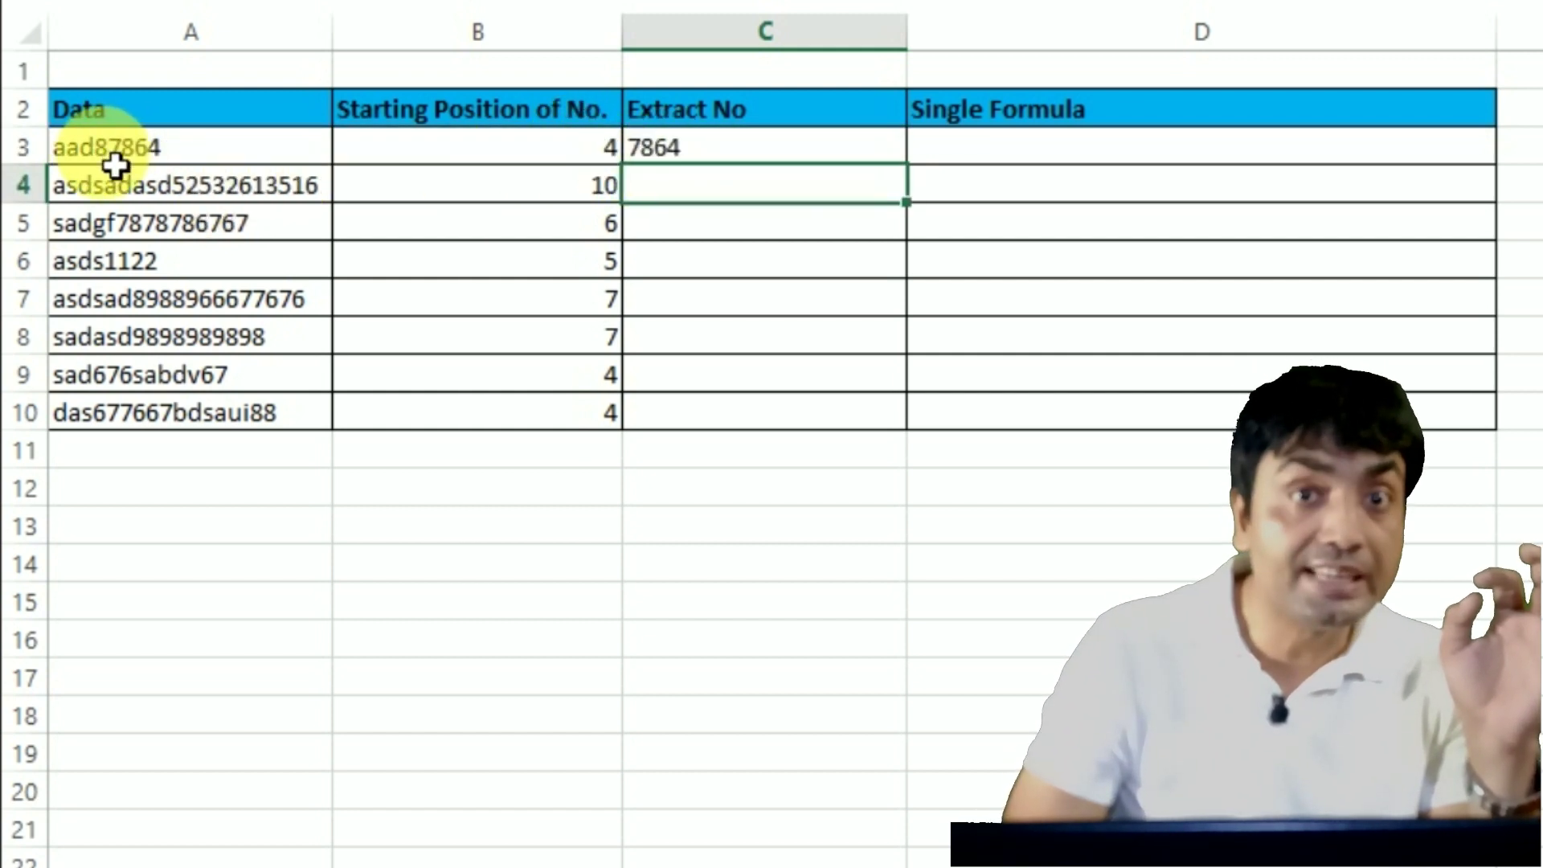
Step: Add +1 after B3 in the C3 formula, making it =RIGHT(A3,LEN(A3)-B3+1)
double_click(683, 150)
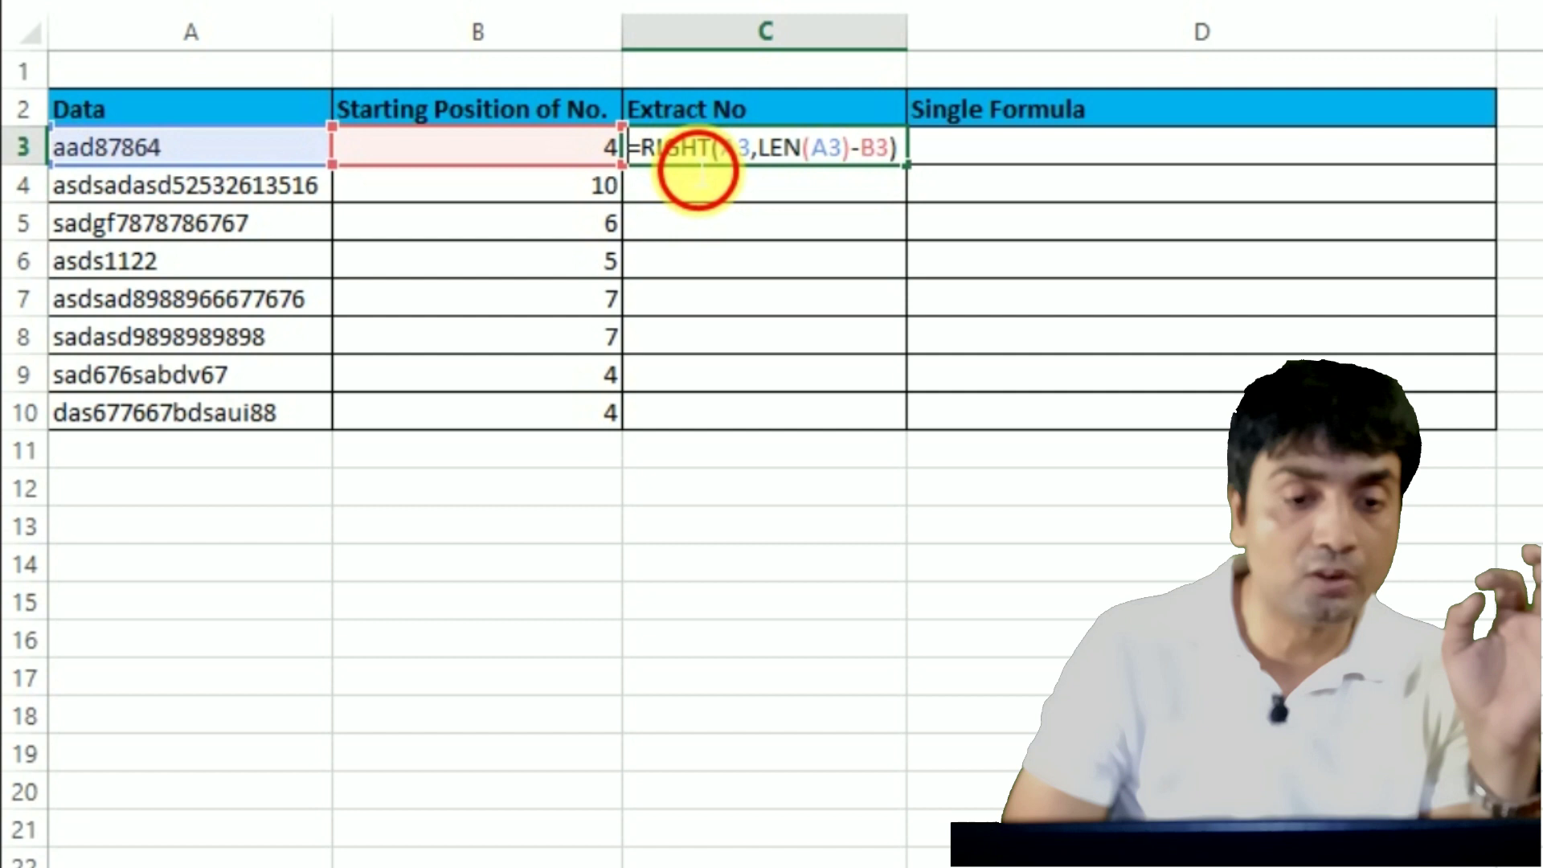
click(892, 150)
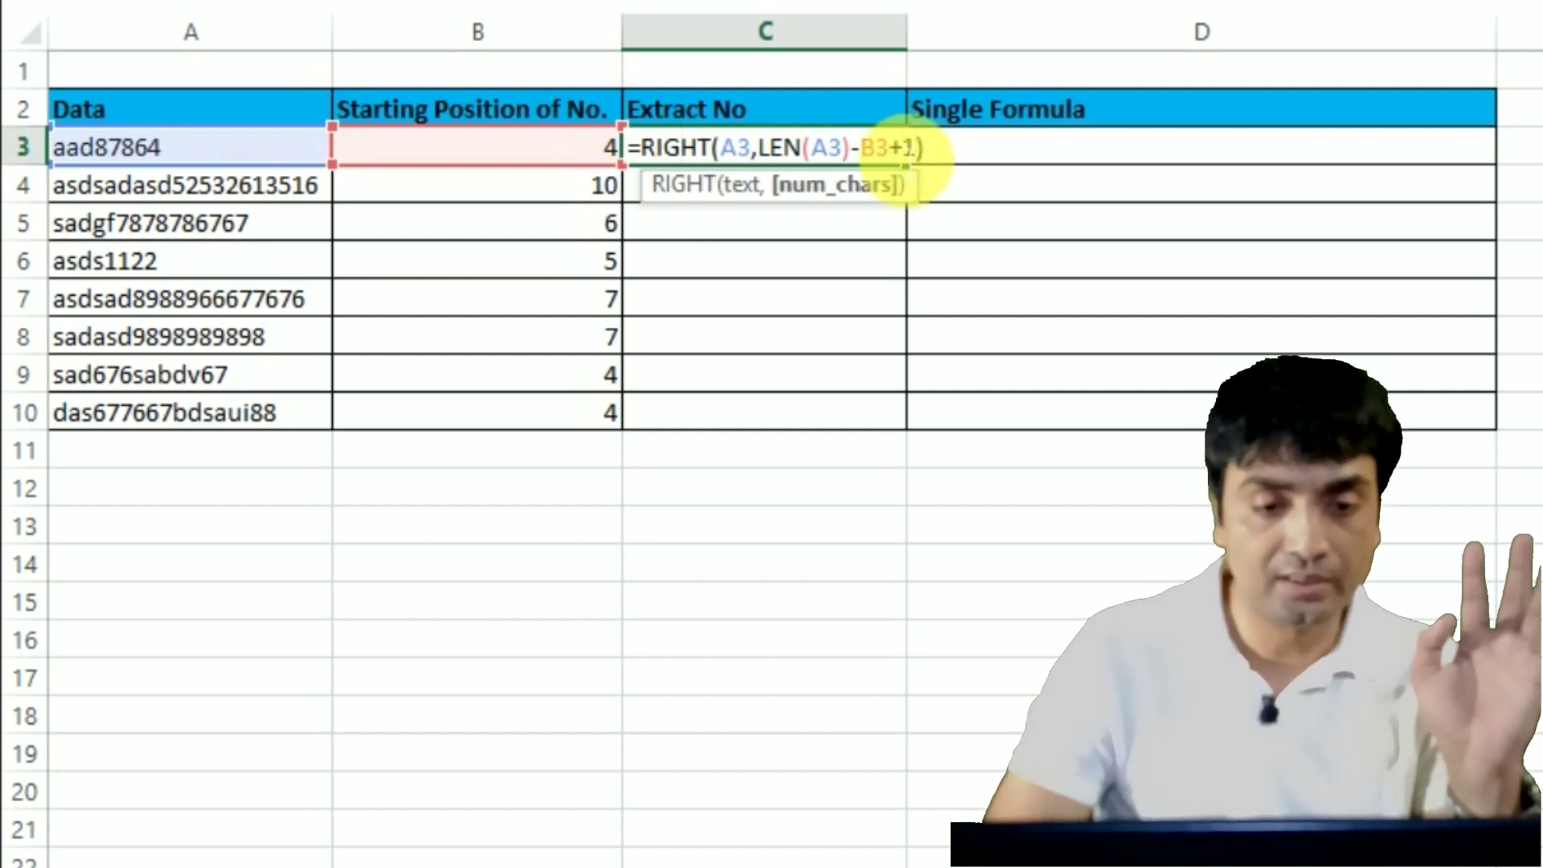
text(+1)
key(Return)
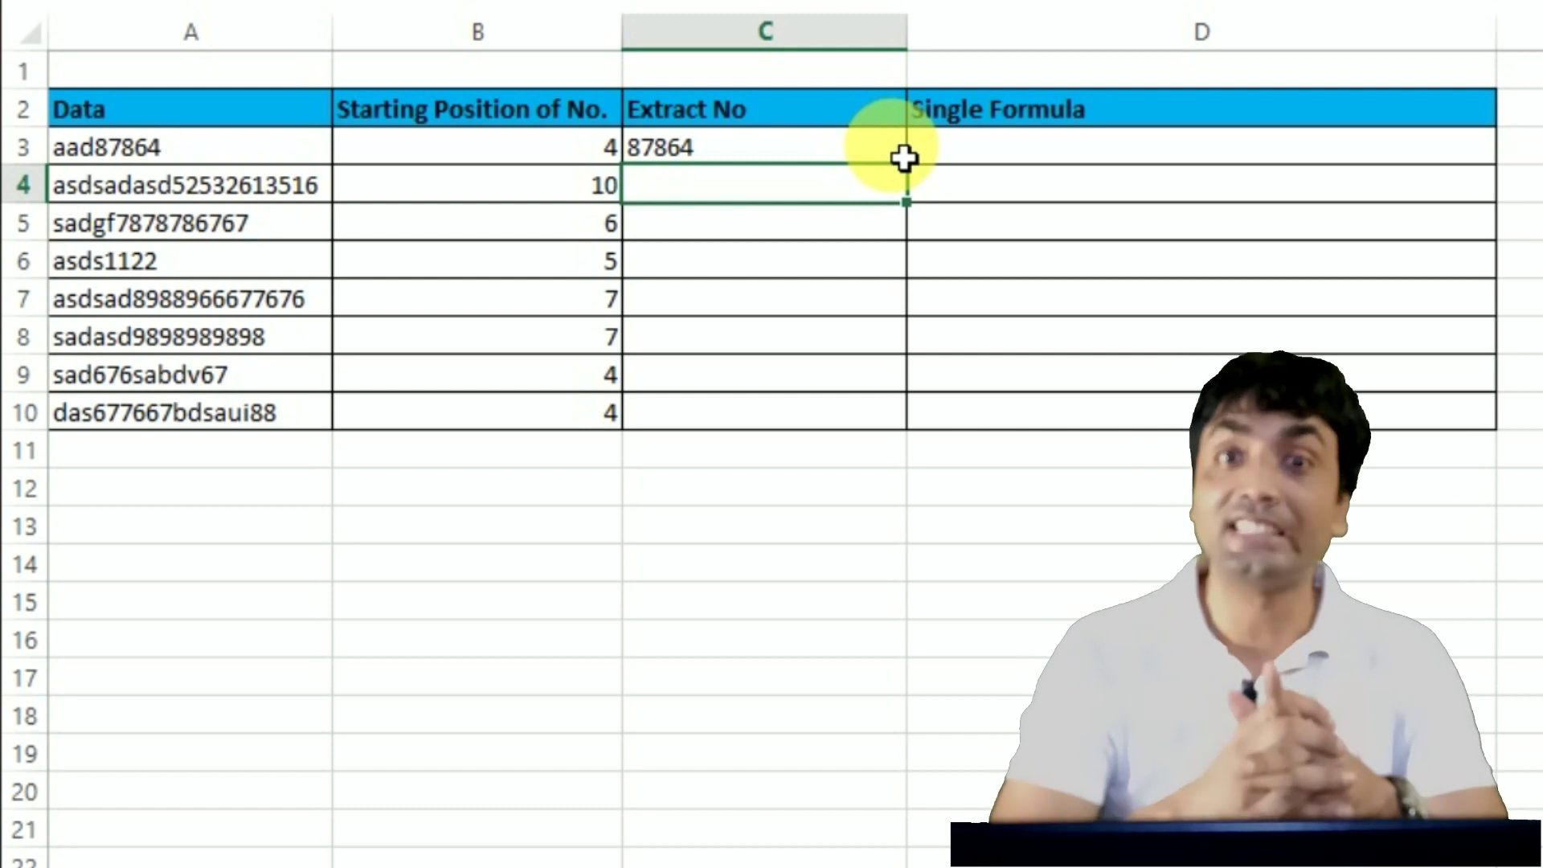
click(902, 161)
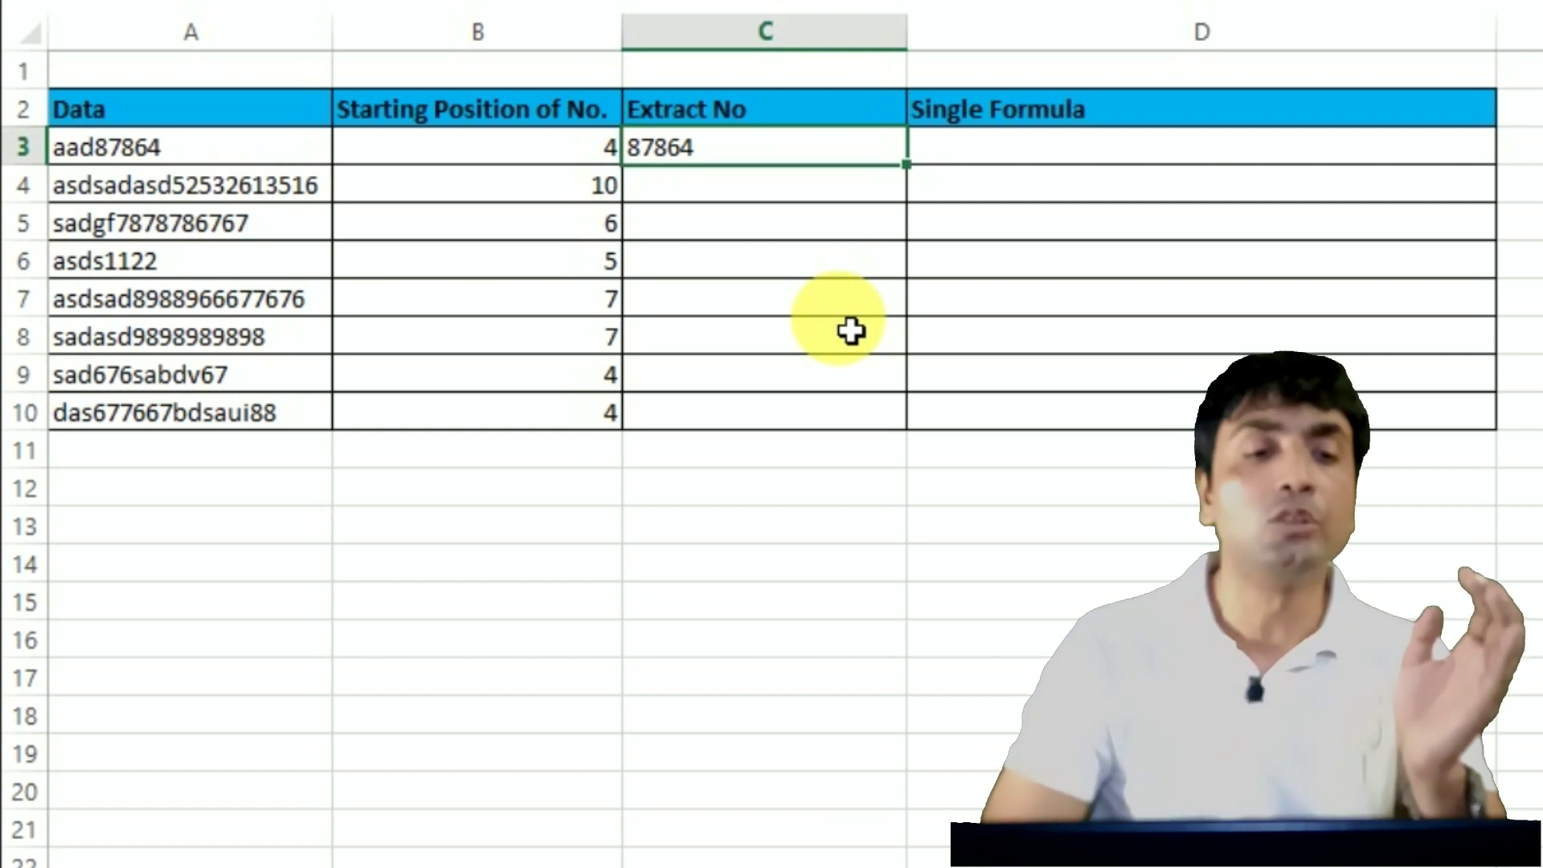
double_click(747, 154)
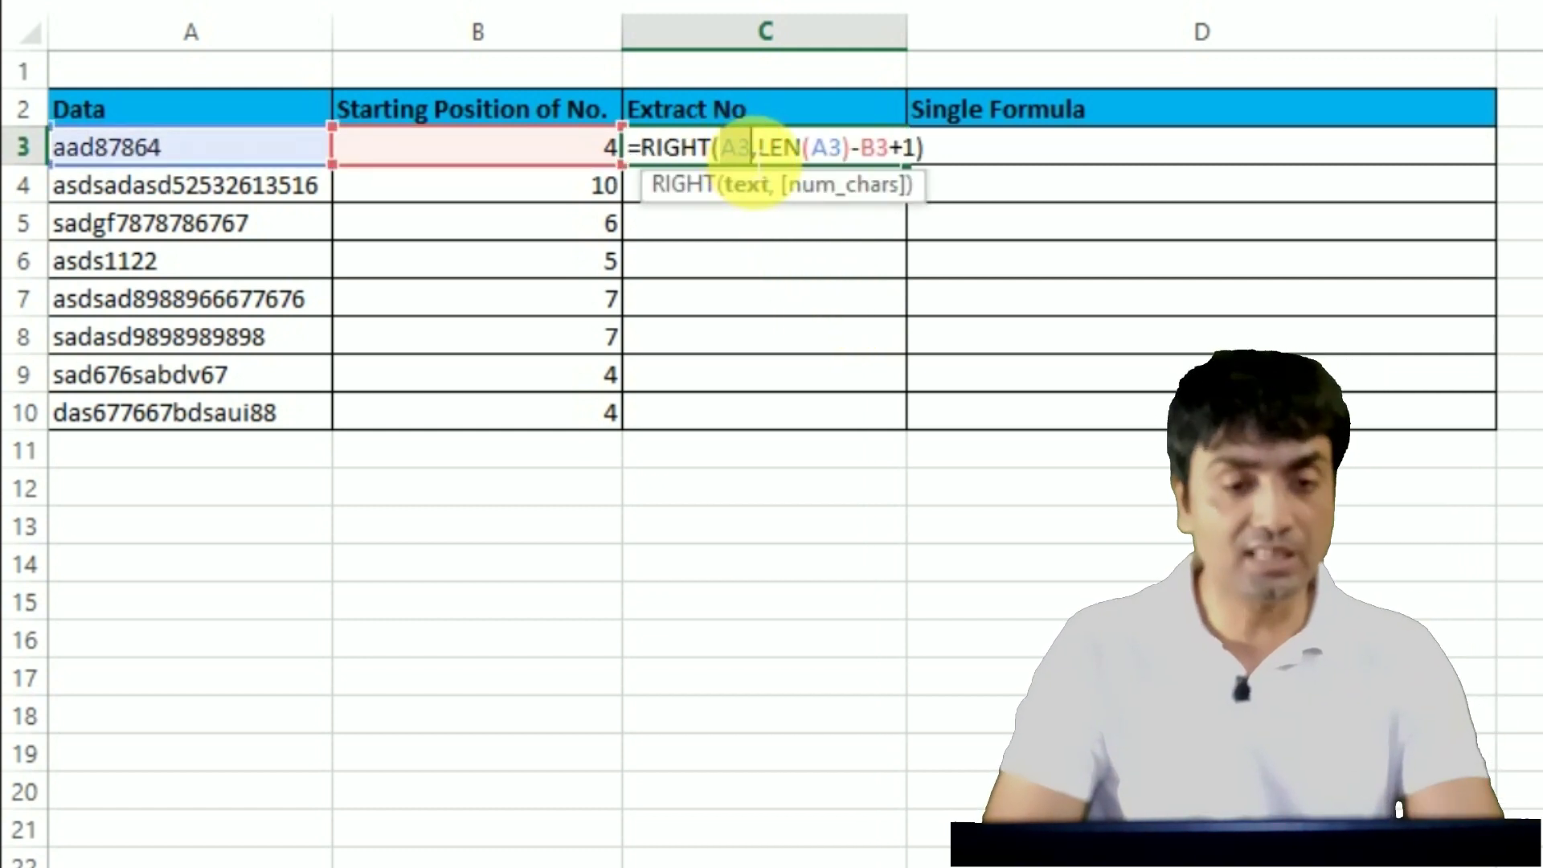
key(Return)
Step: Enter the formula =LEFT(A3,B3) in cell D3 under Single Formula
click(948, 161)
text(=)
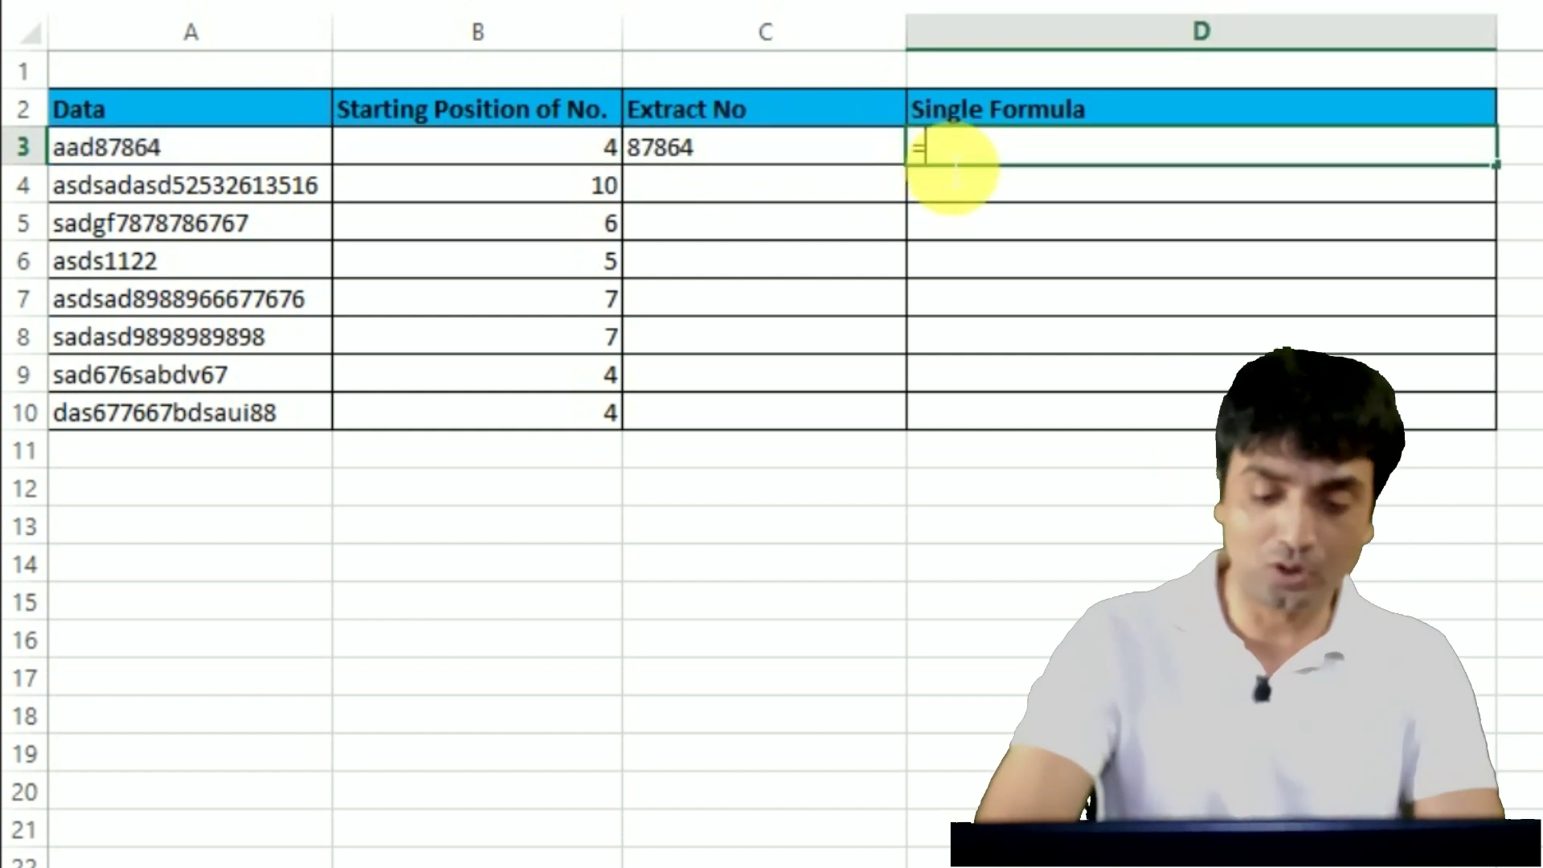
text(LEFT()
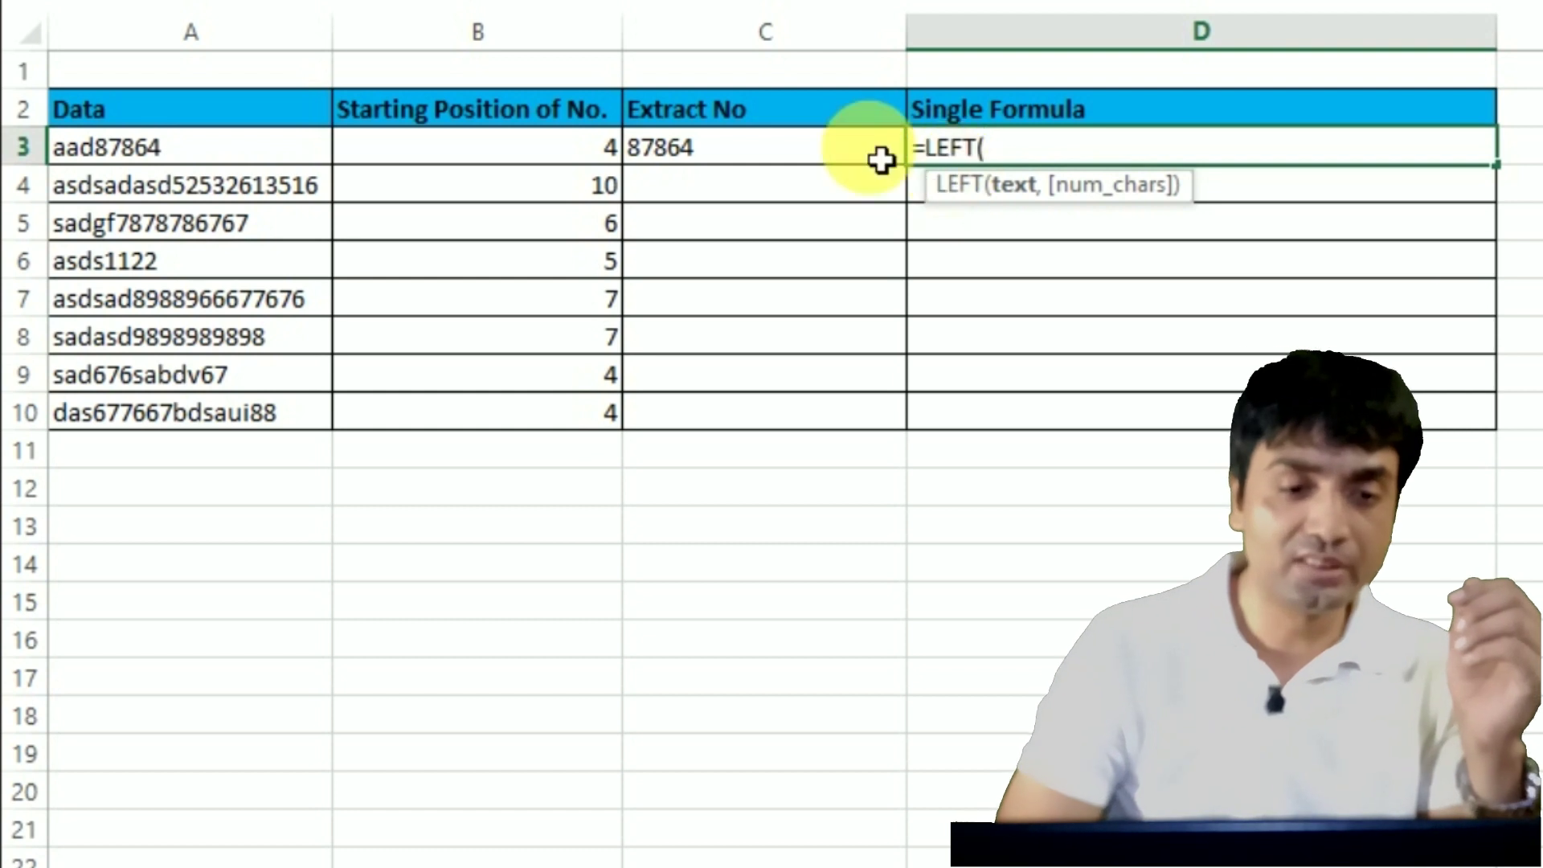
click(258, 160)
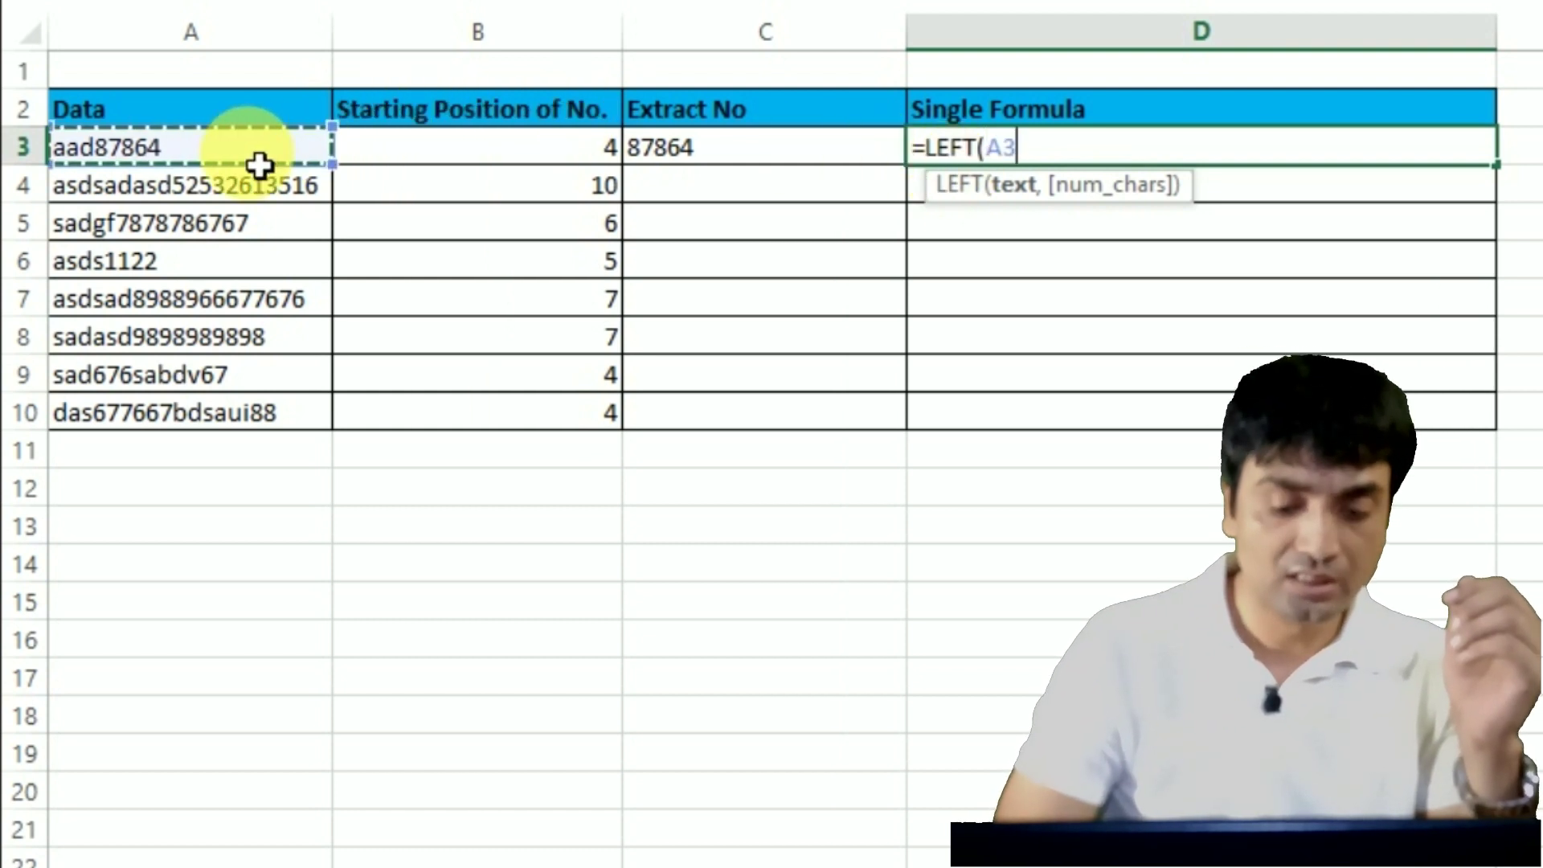
text(,)
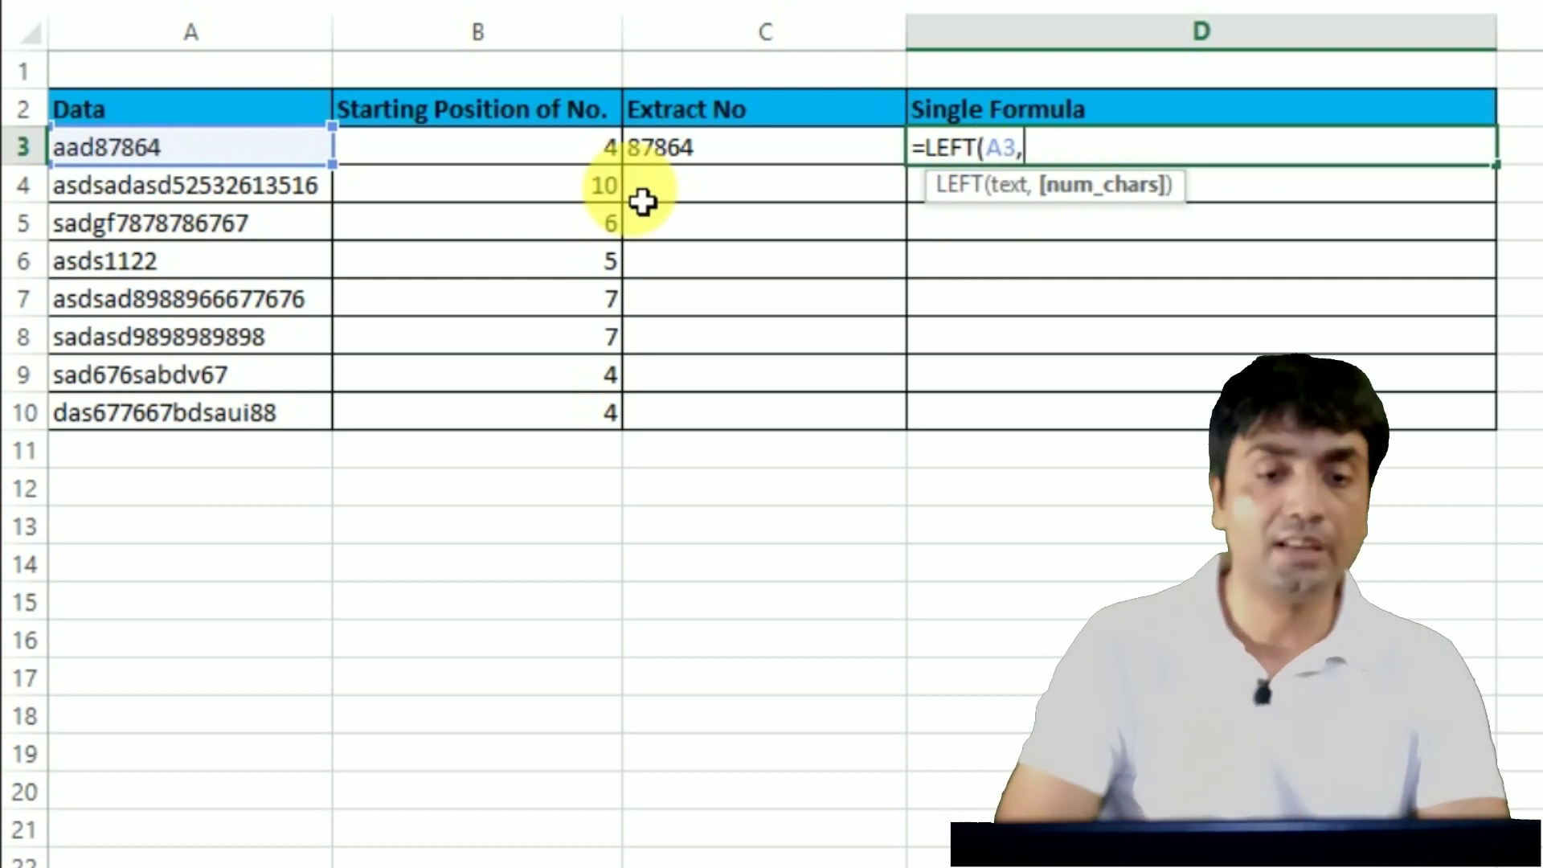
click(598, 159)
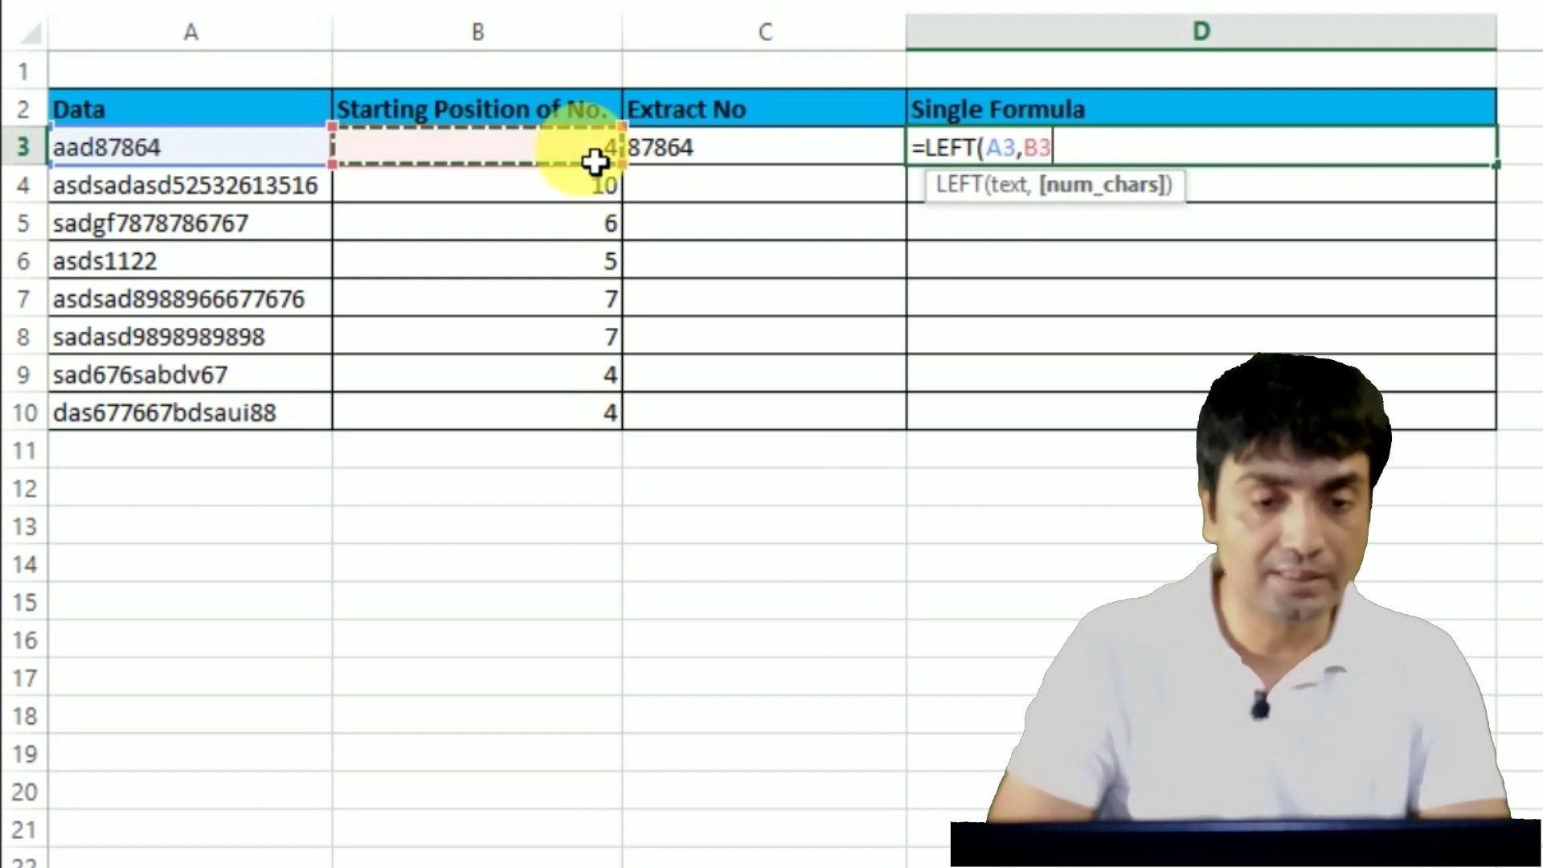
text())
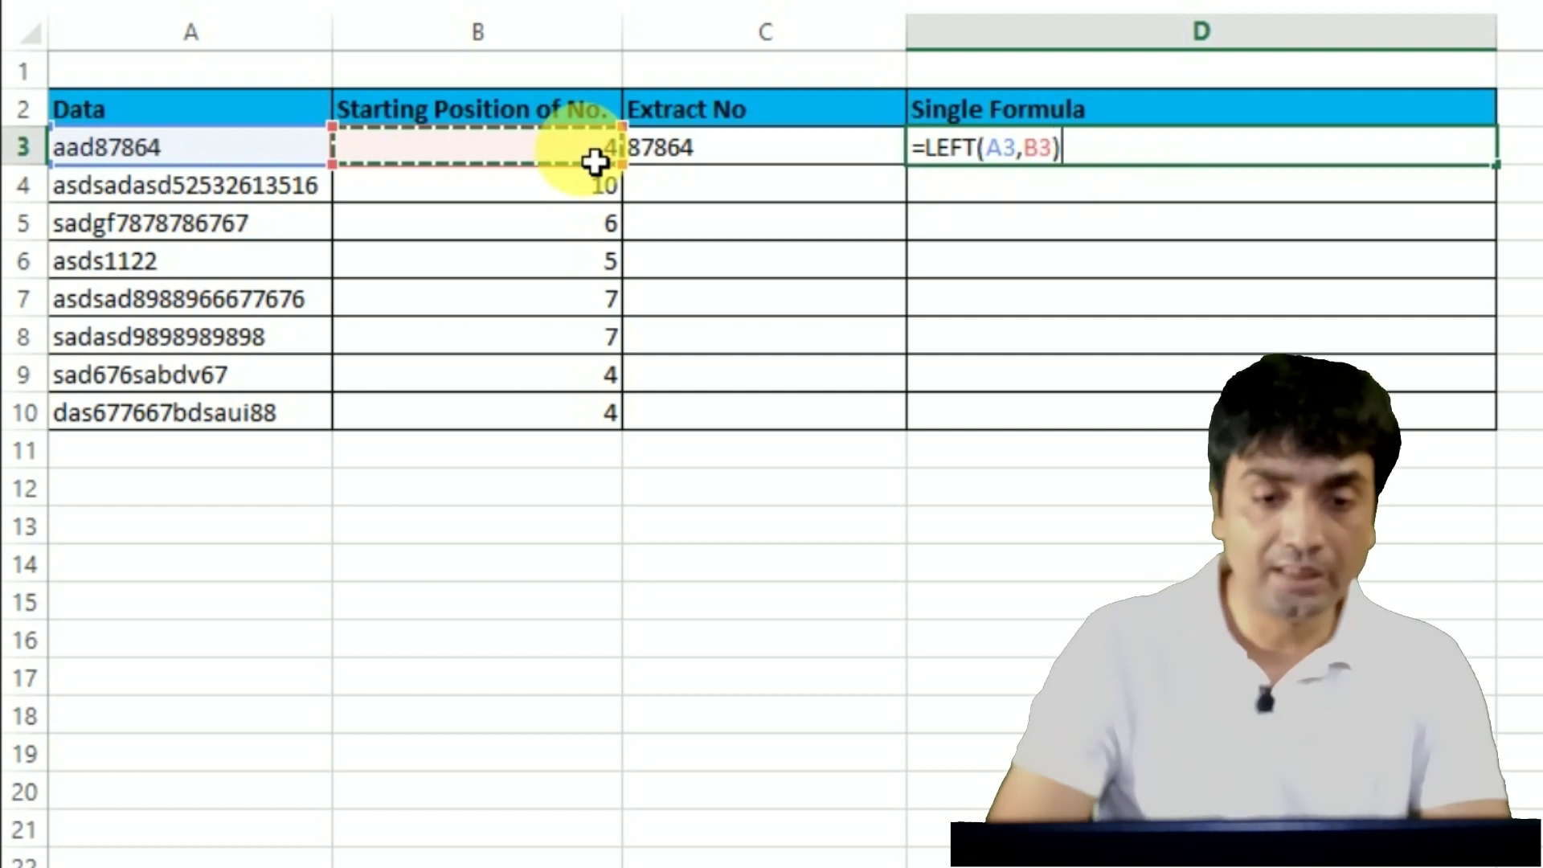
key(Return)
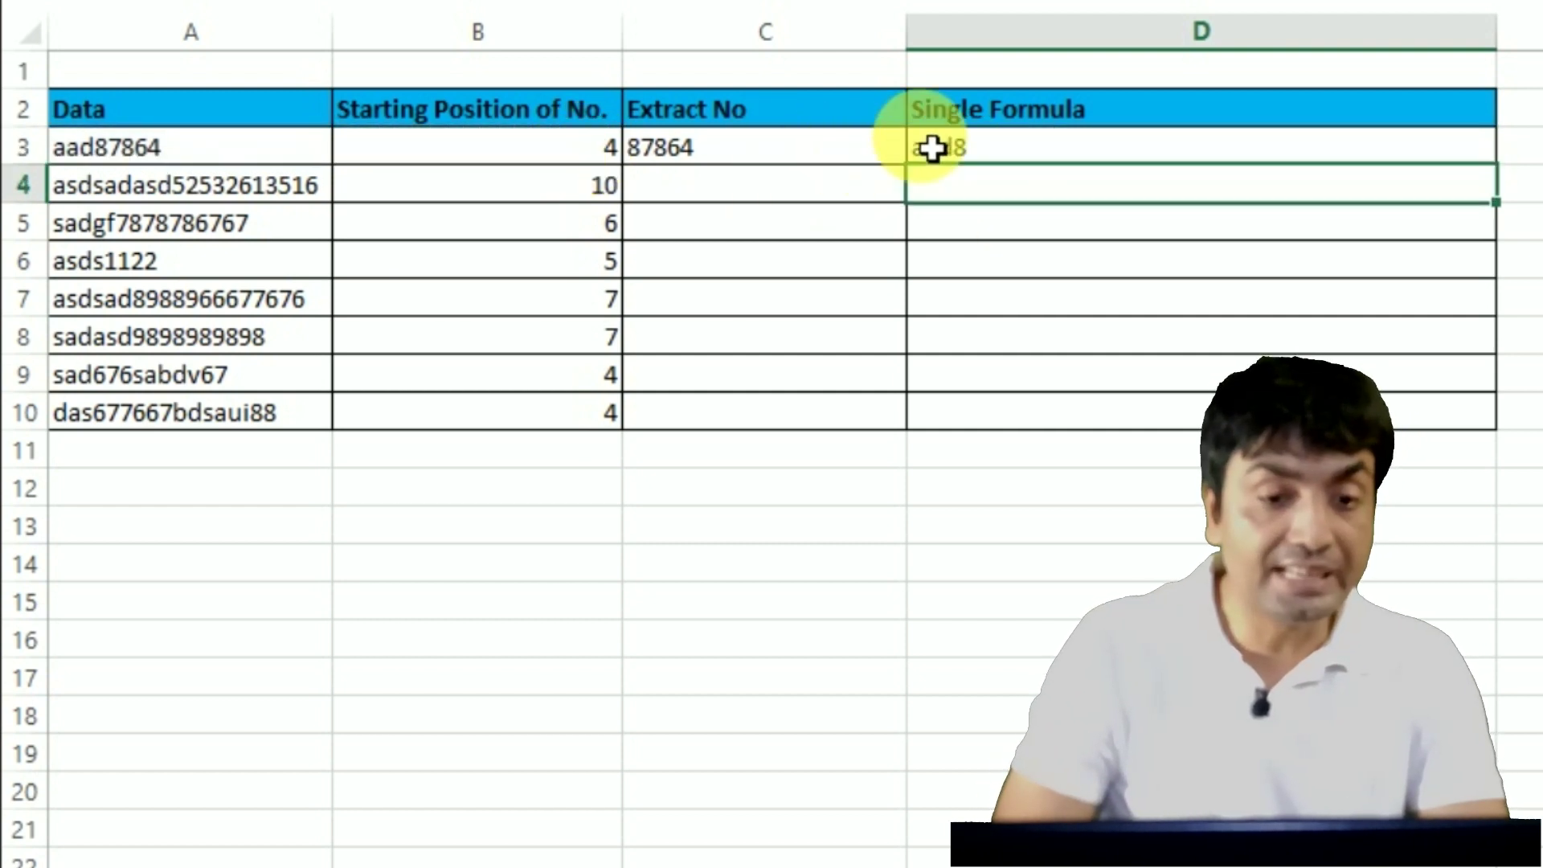
Step: Correct the LEFT formula in D3 to return only the text before the number, and fill it down to D8
double_click(972, 152)
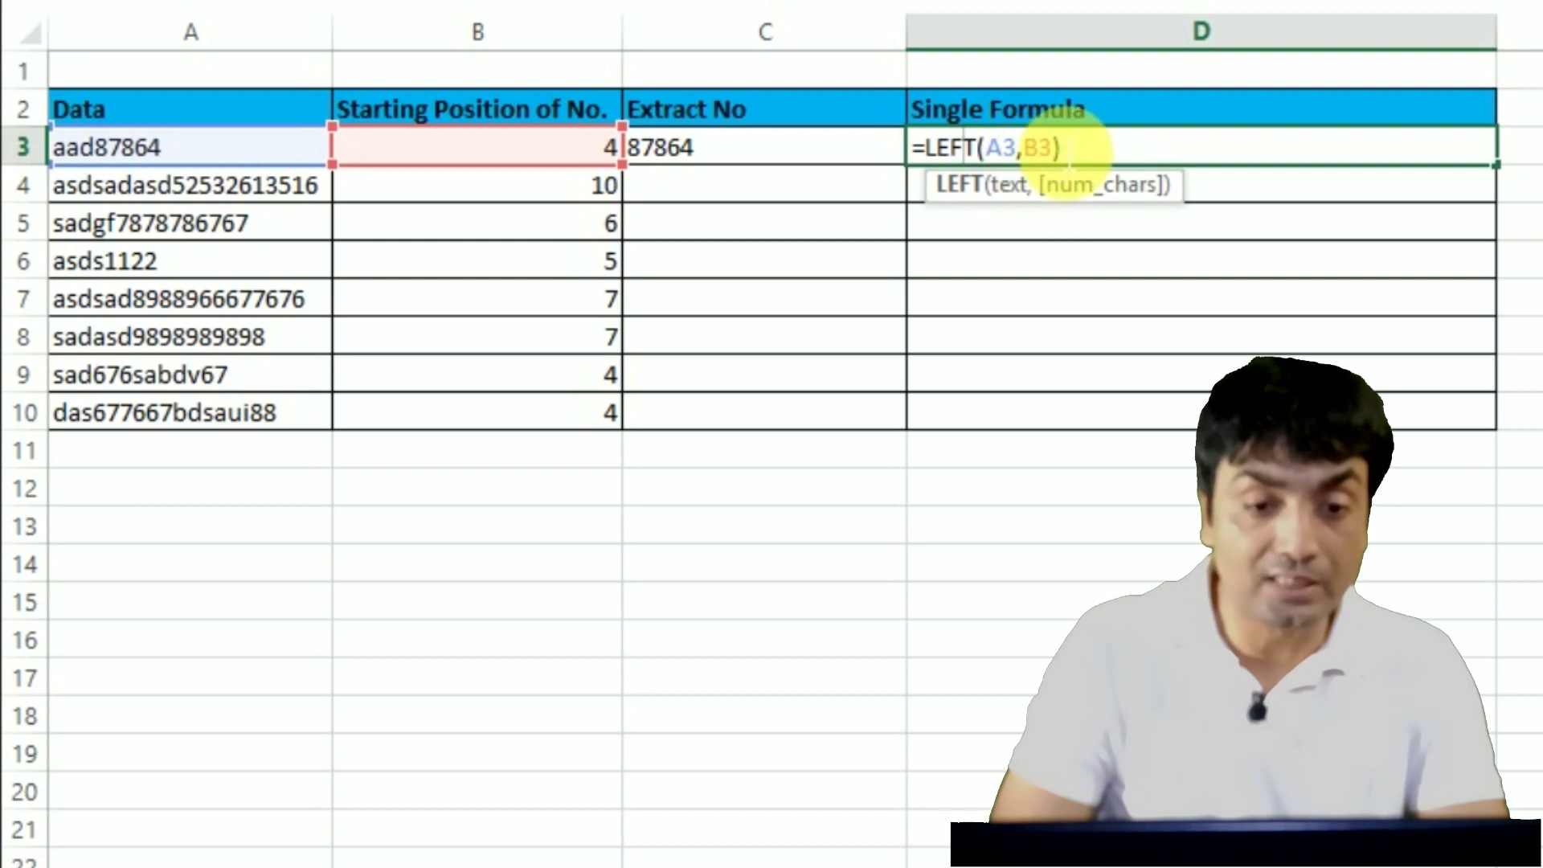
key(Return)
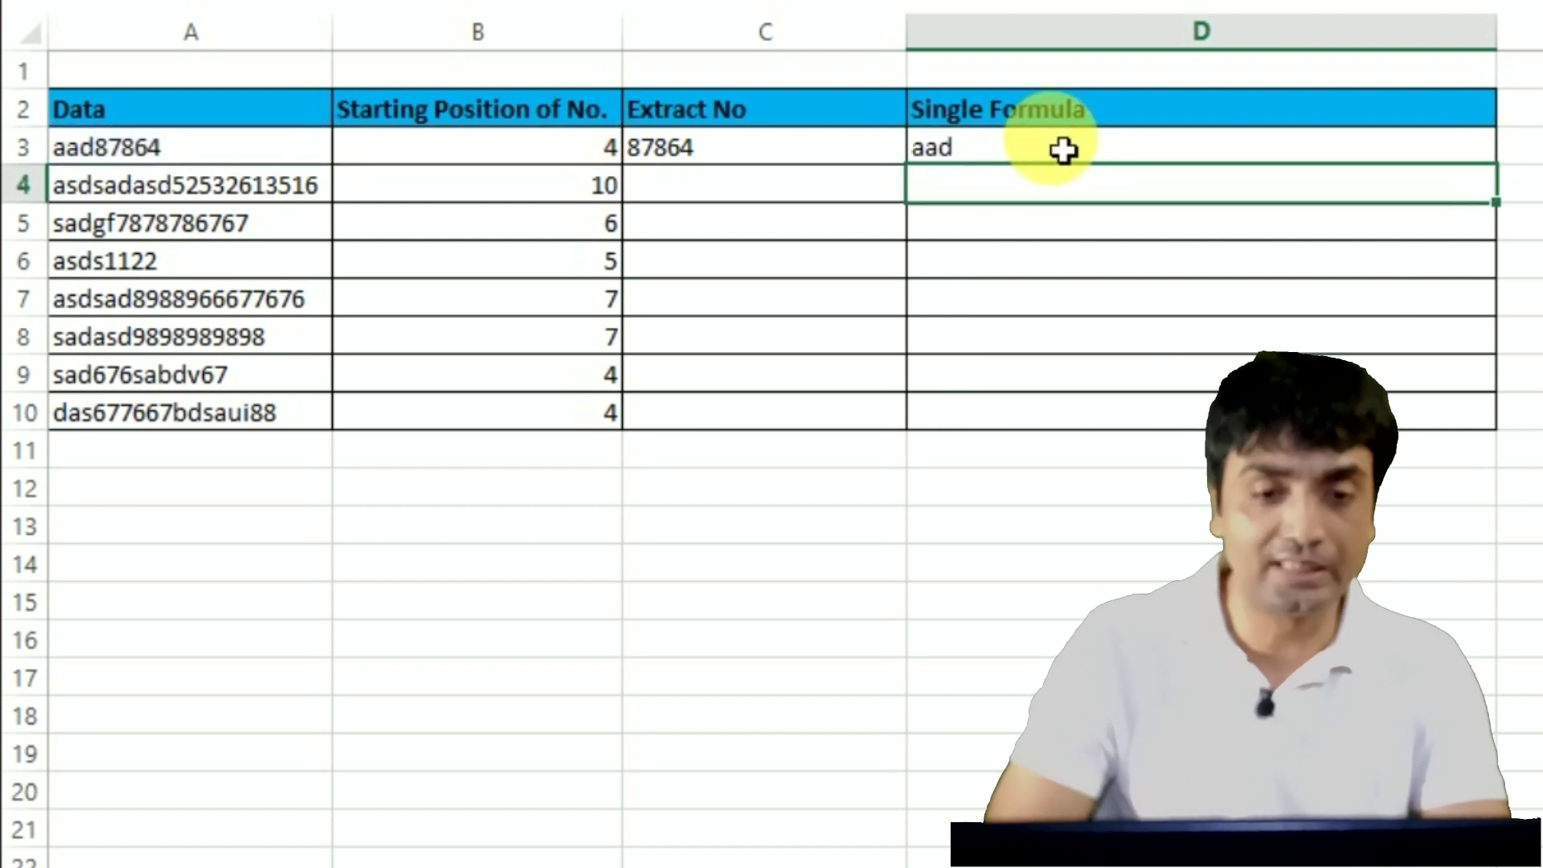
click(981, 152)
drag(1514, 185, 1477, 348)
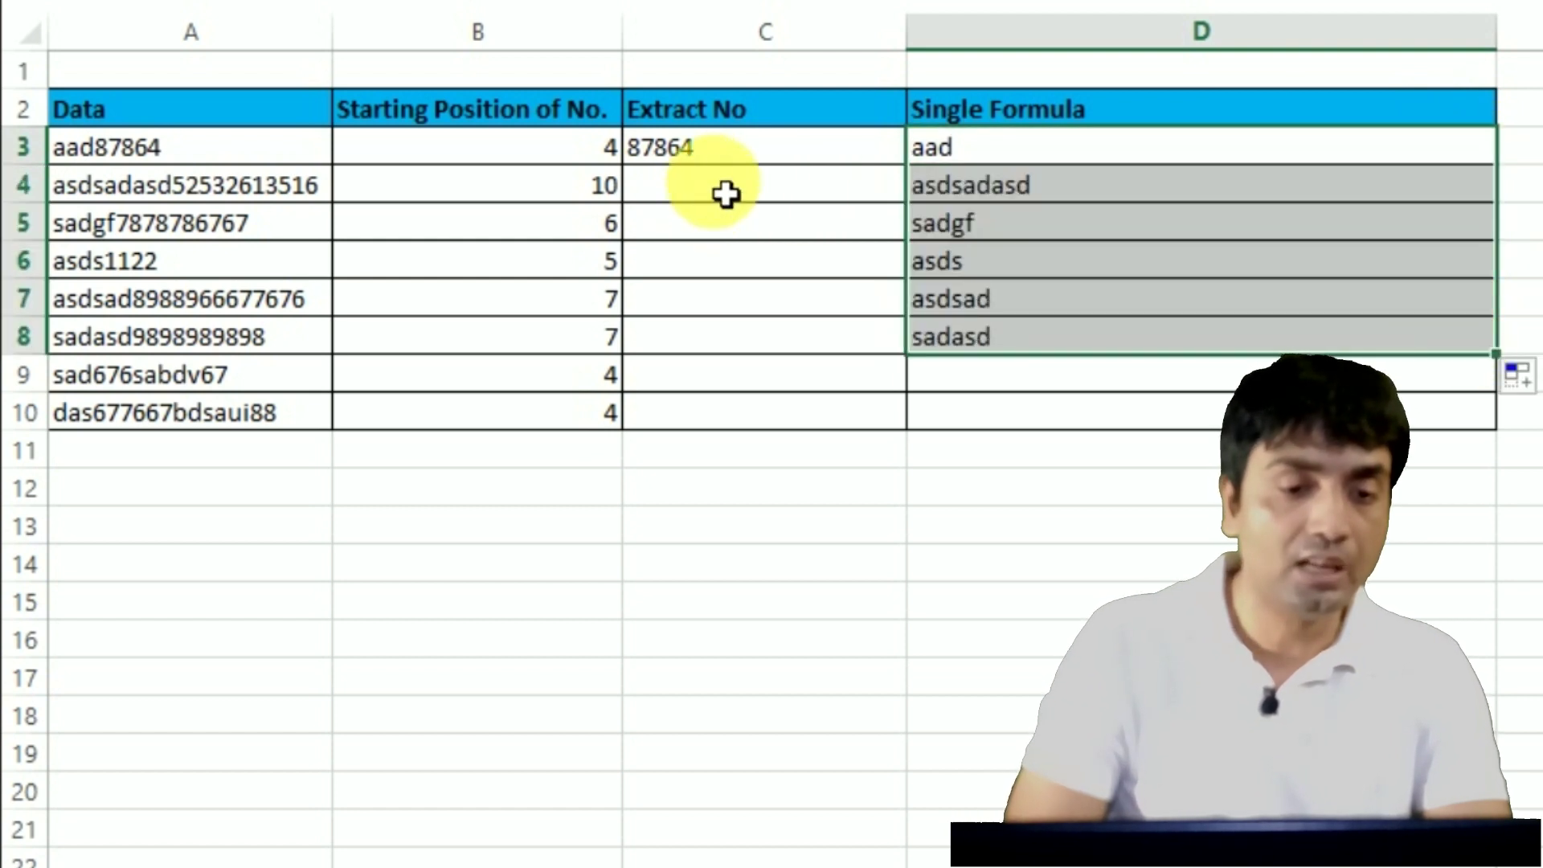
Step: Fill the RIGHT formula in C3 down through C8 in the Extract No column
click(764, 154)
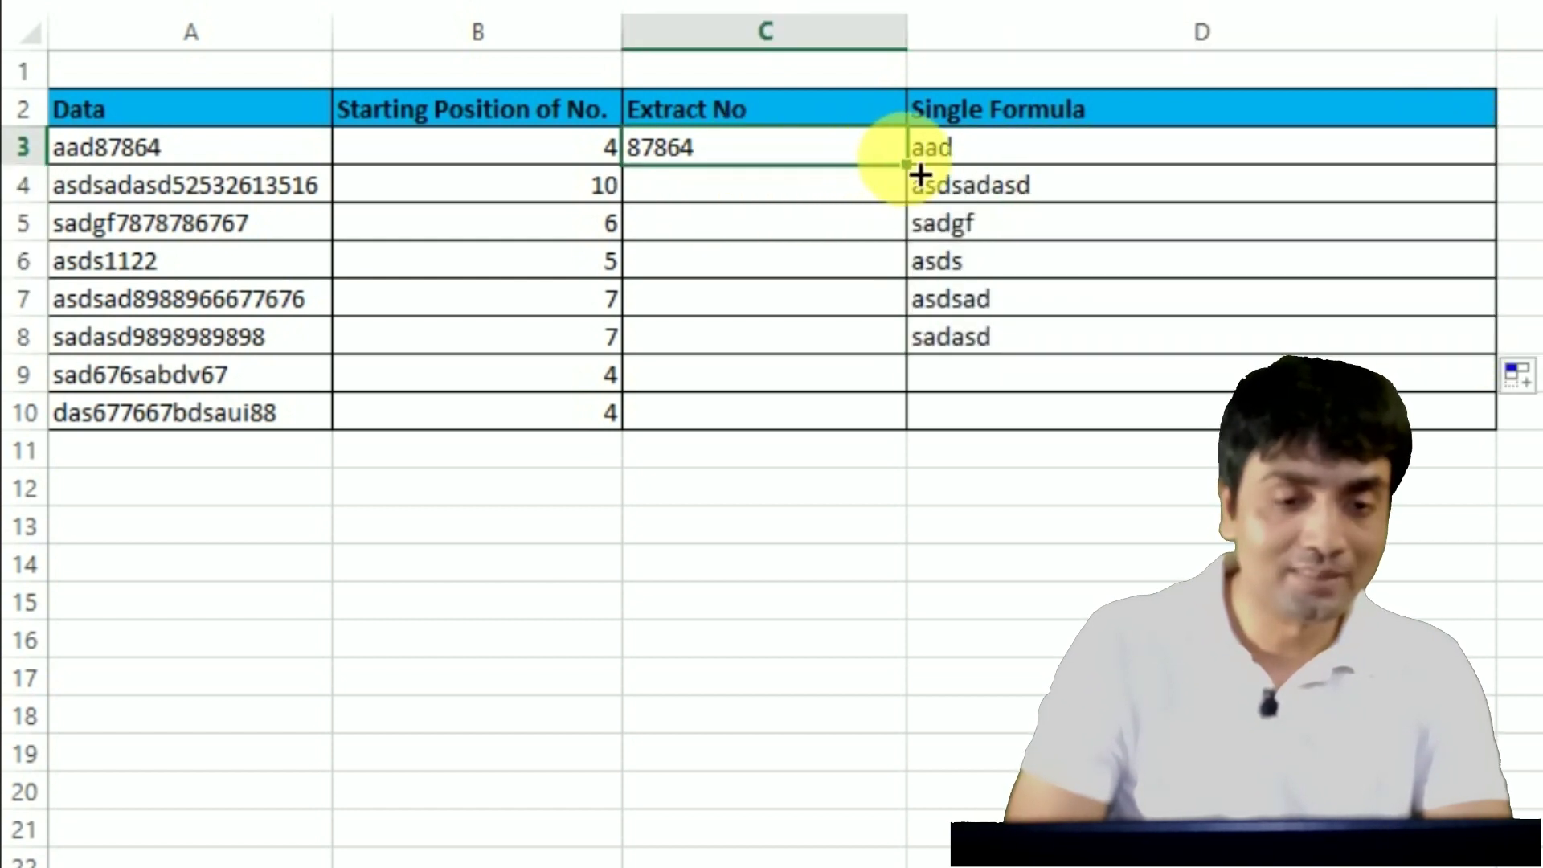
drag(920, 175, 918, 360)
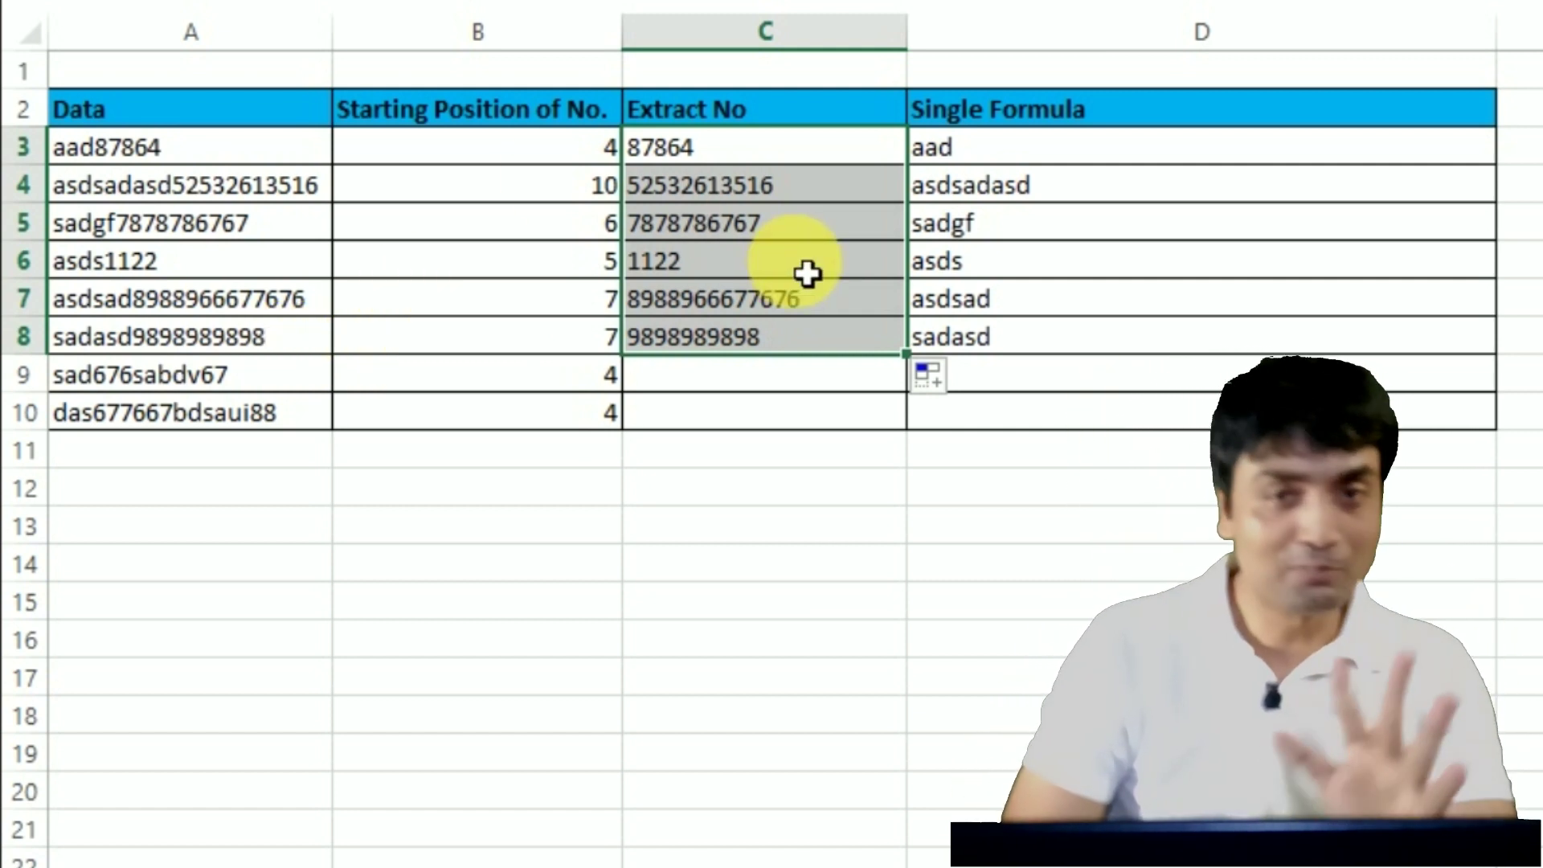
click(798, 193)
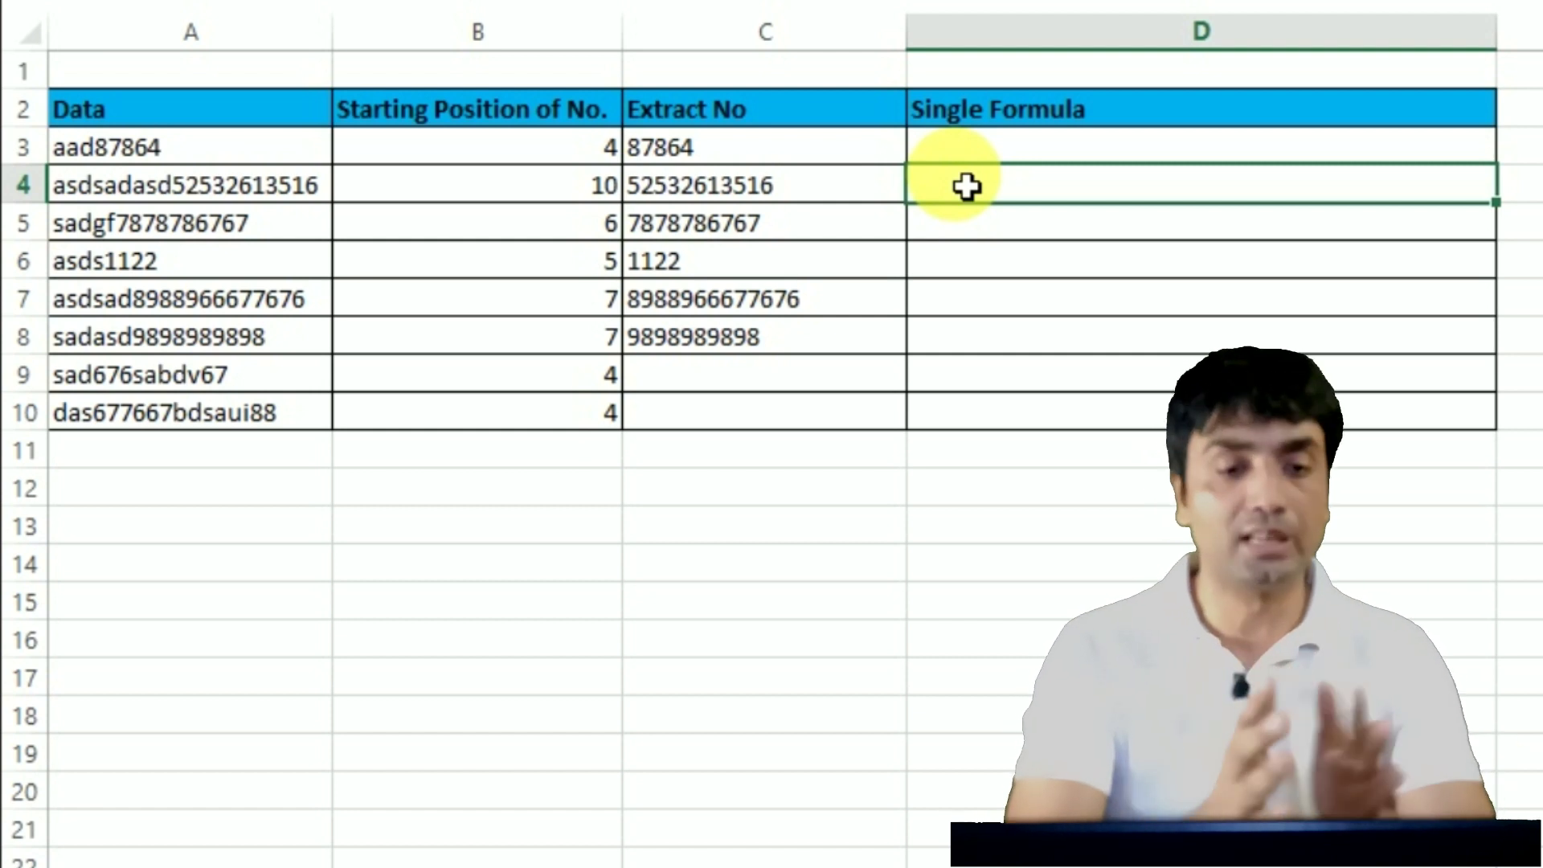
Step: Examine the MIN and FIND formula in B3 and how the RIGHT formula in C3 uses the B3 reference
click(610, 152)
double_click(604, 149)
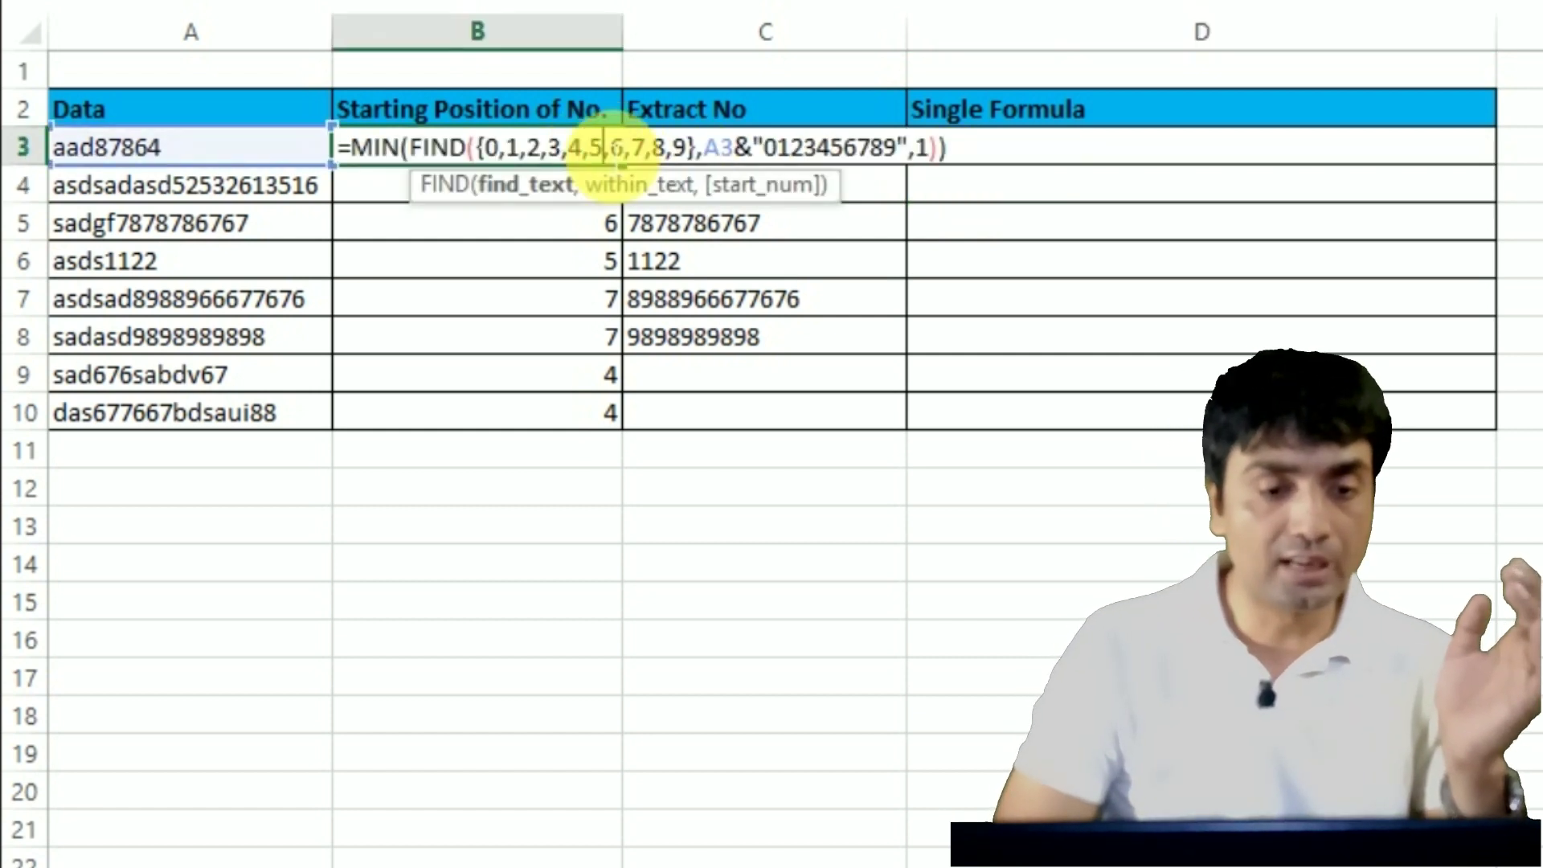
key(Escape)
double_click(707, 153)
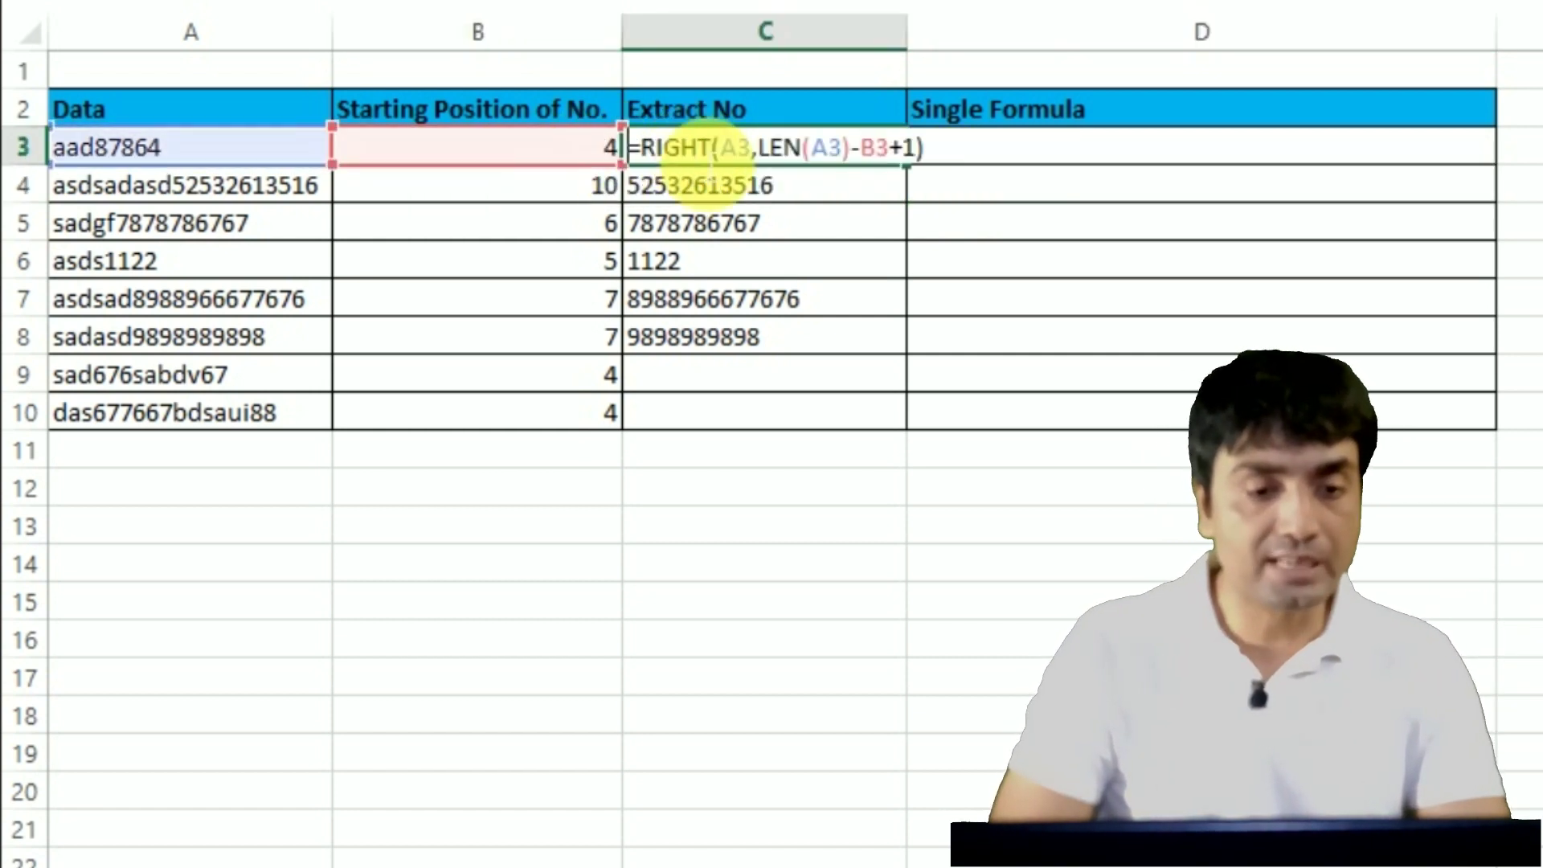
key(Escape)
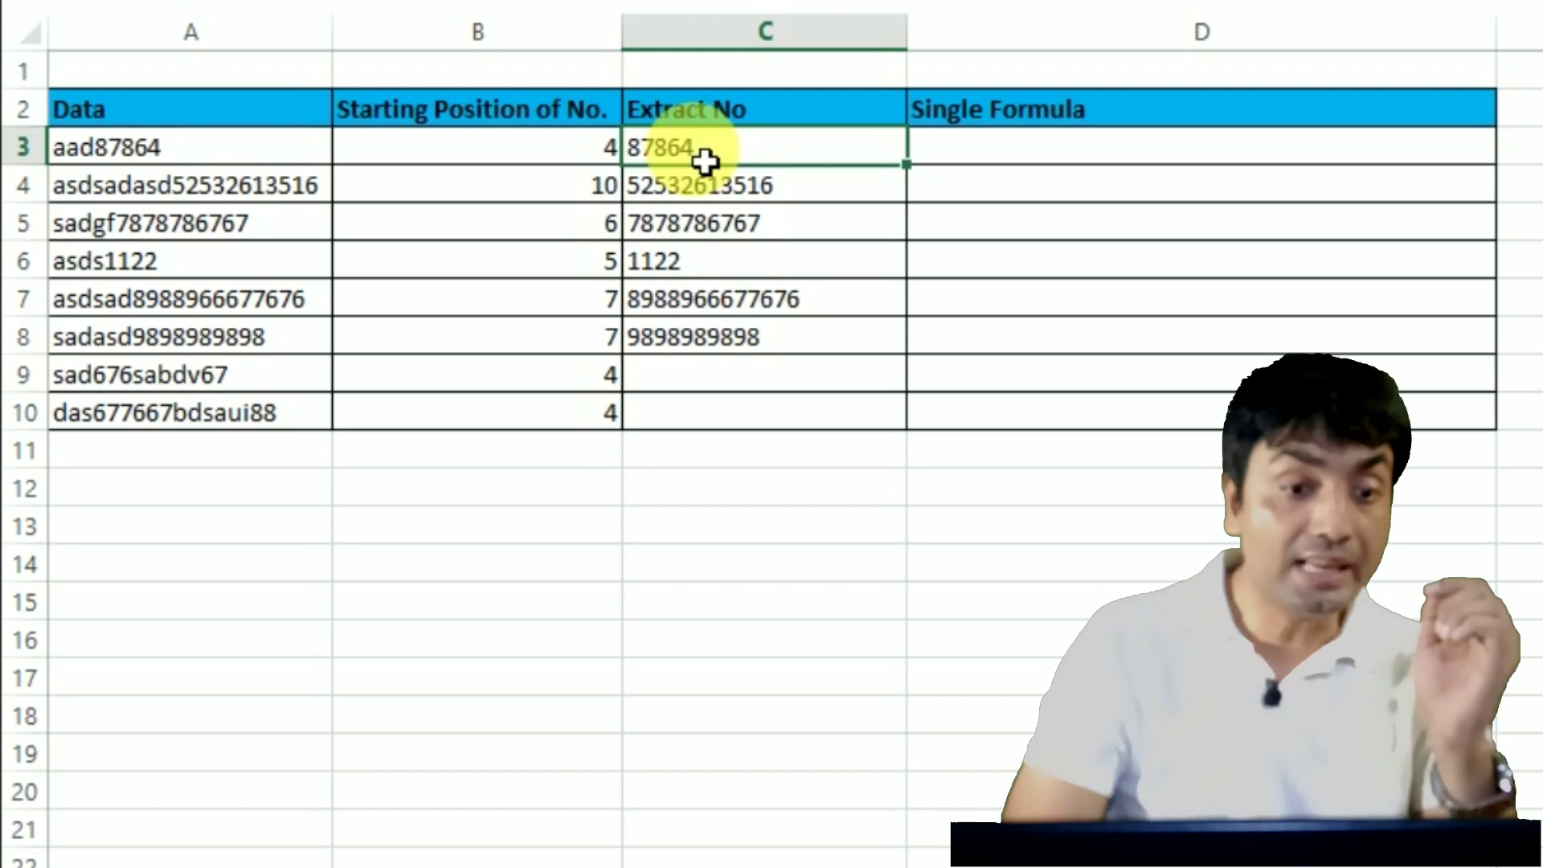
click(588, 163)
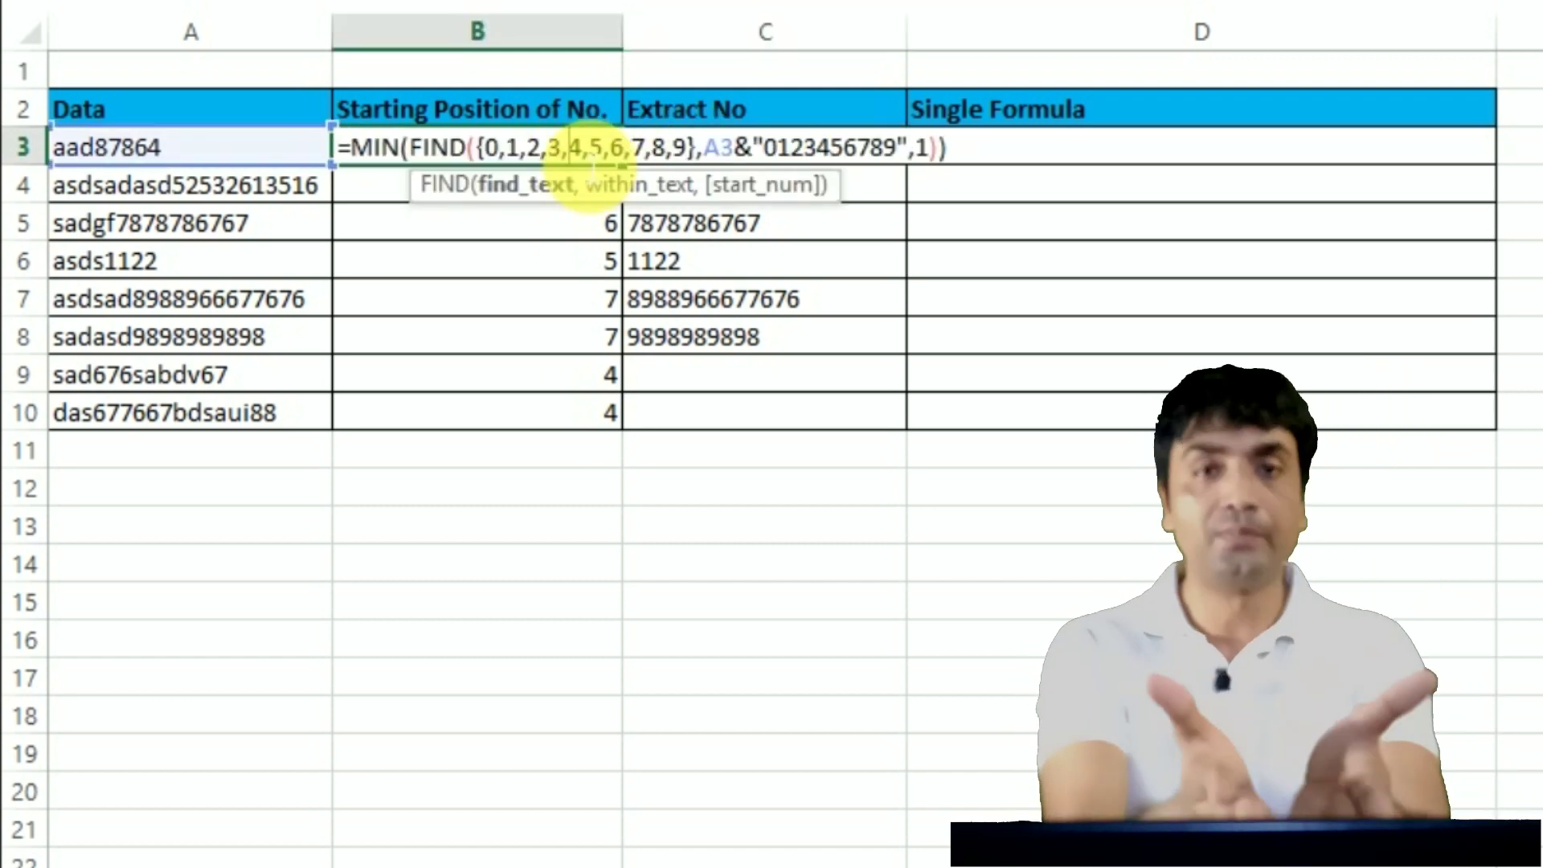
key(Escape)
double_click(733, 152)
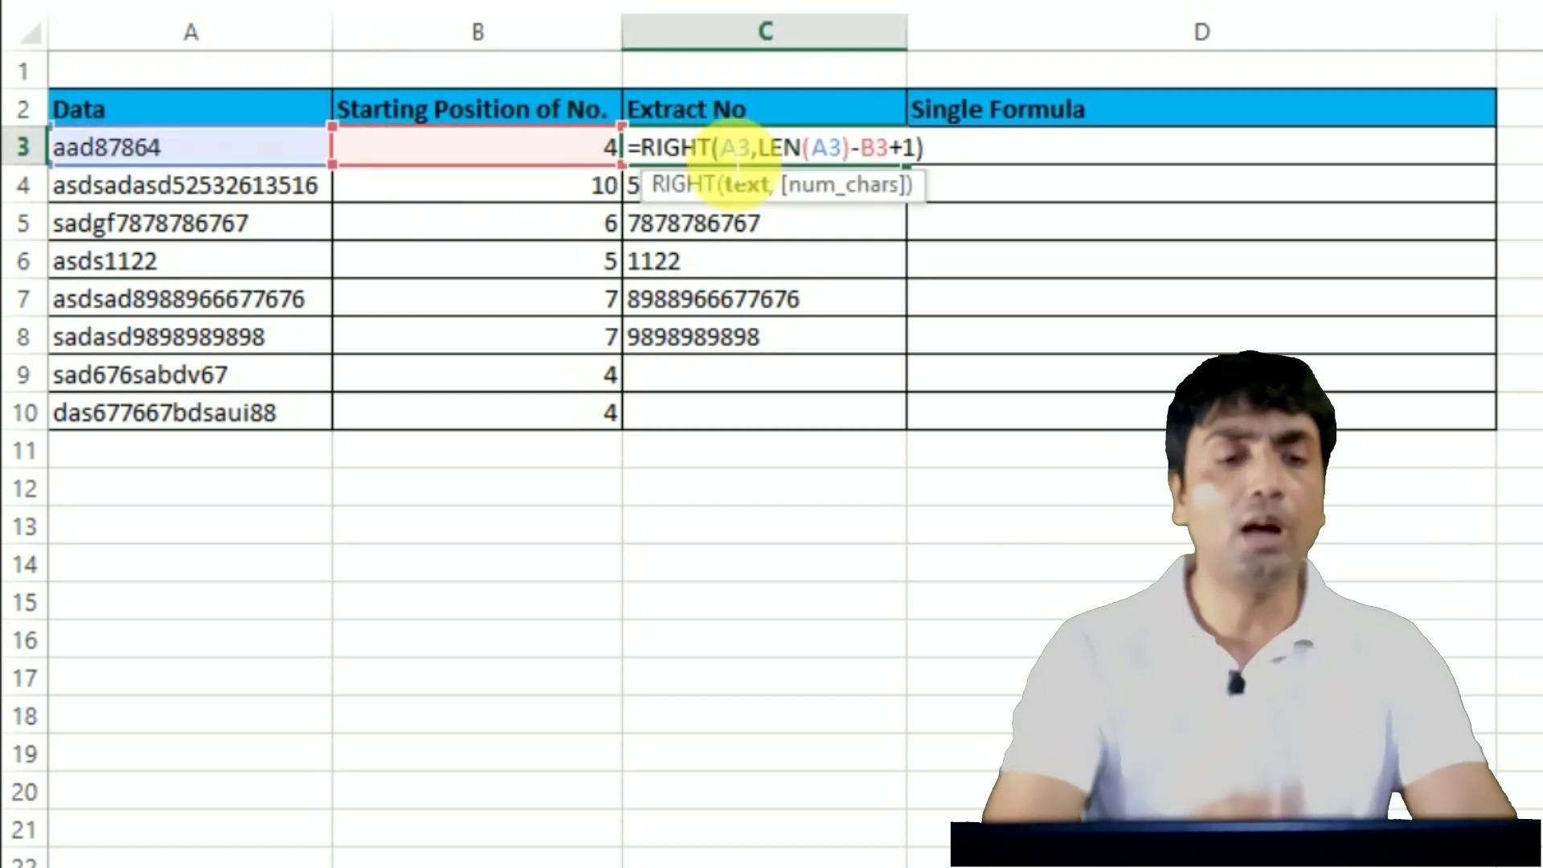
key(Escape)
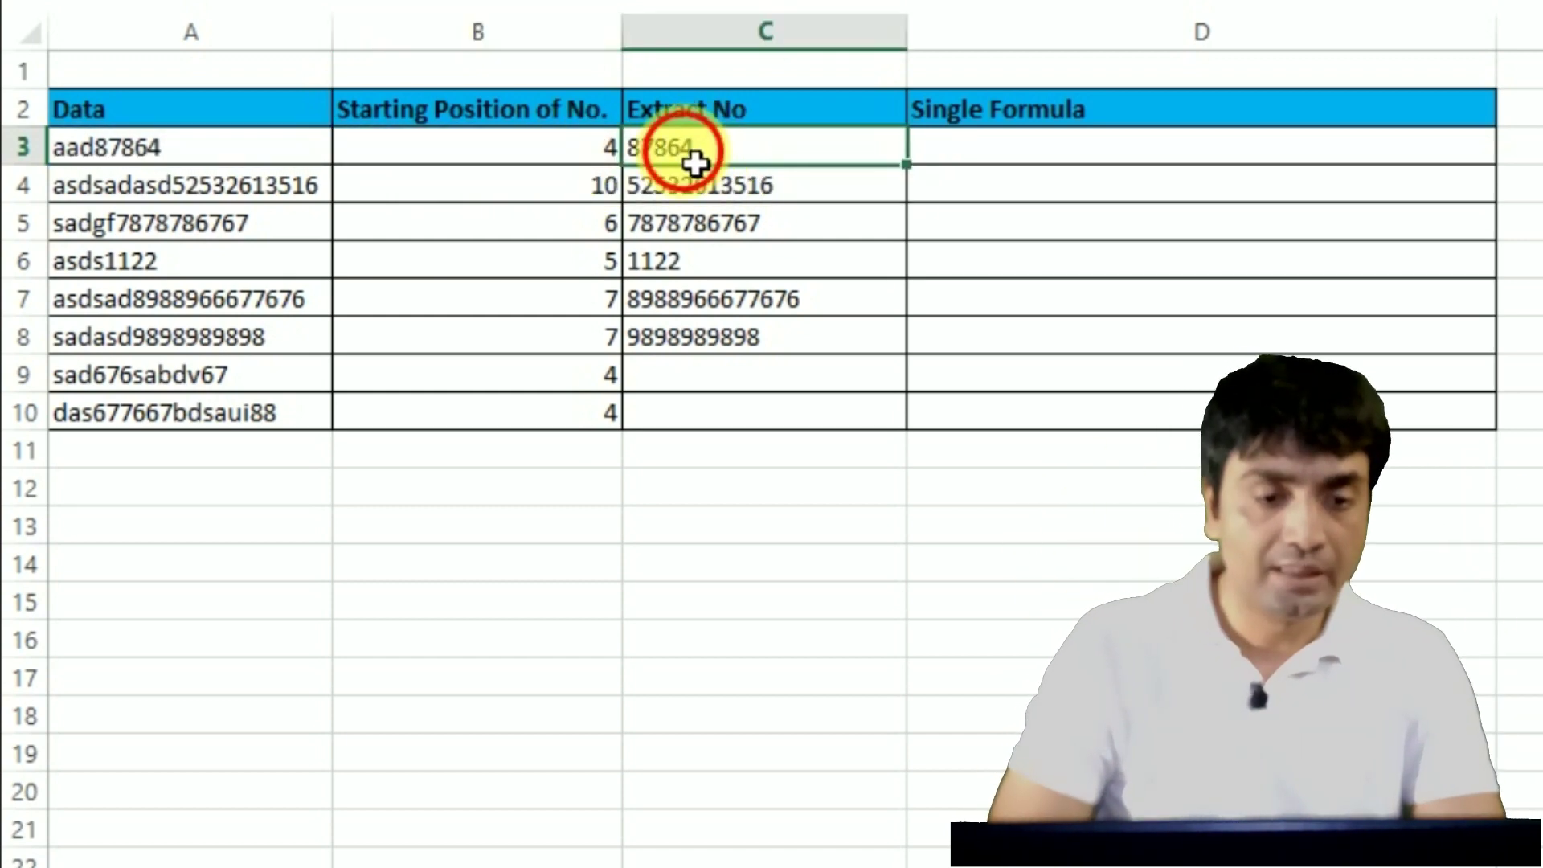
double_click(685, 153)
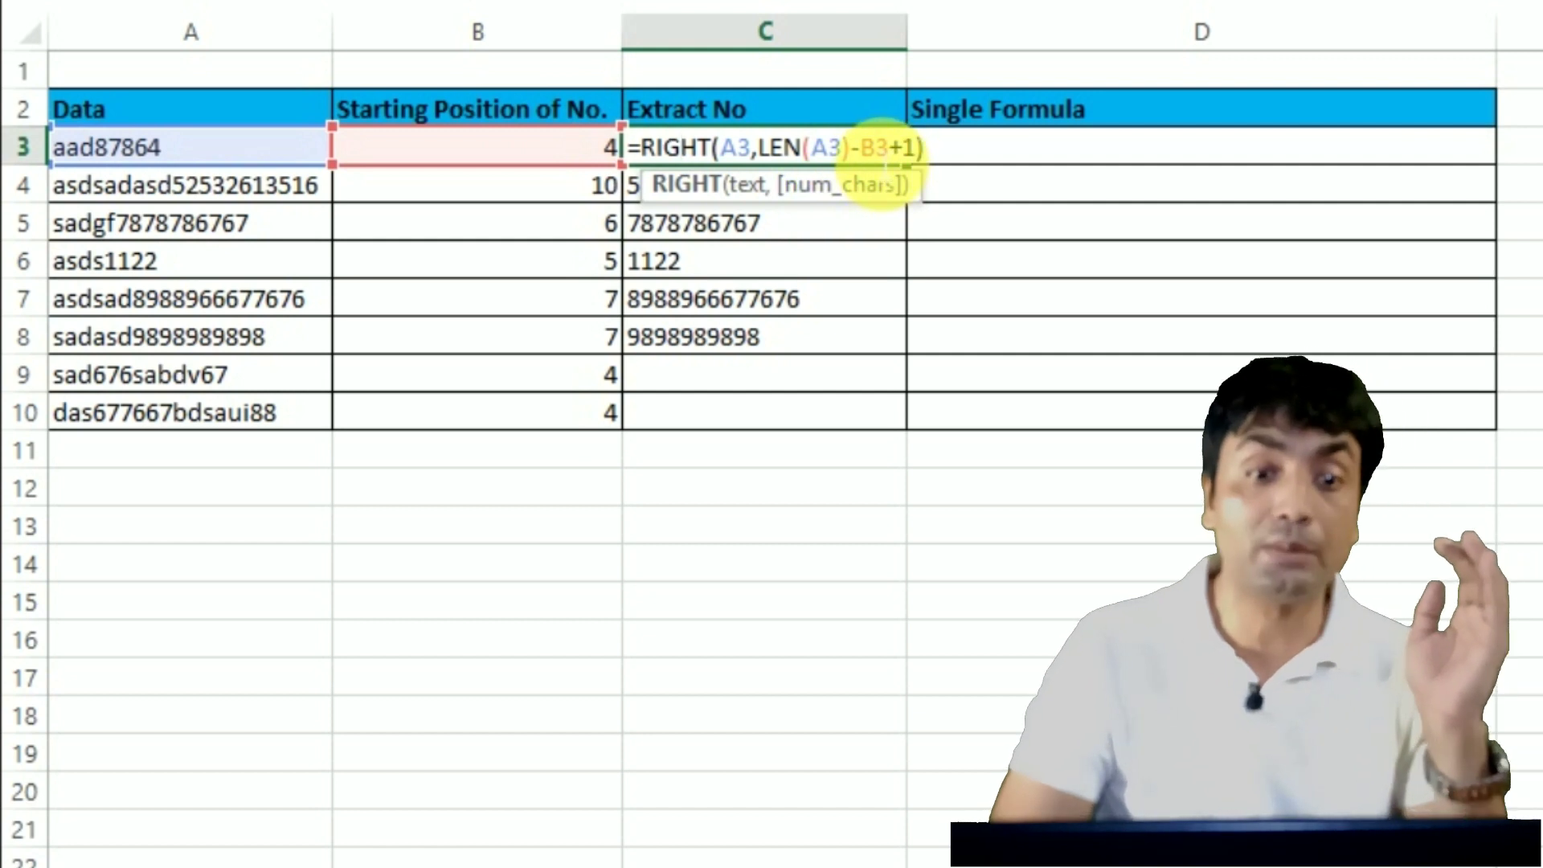
click(881, 153)
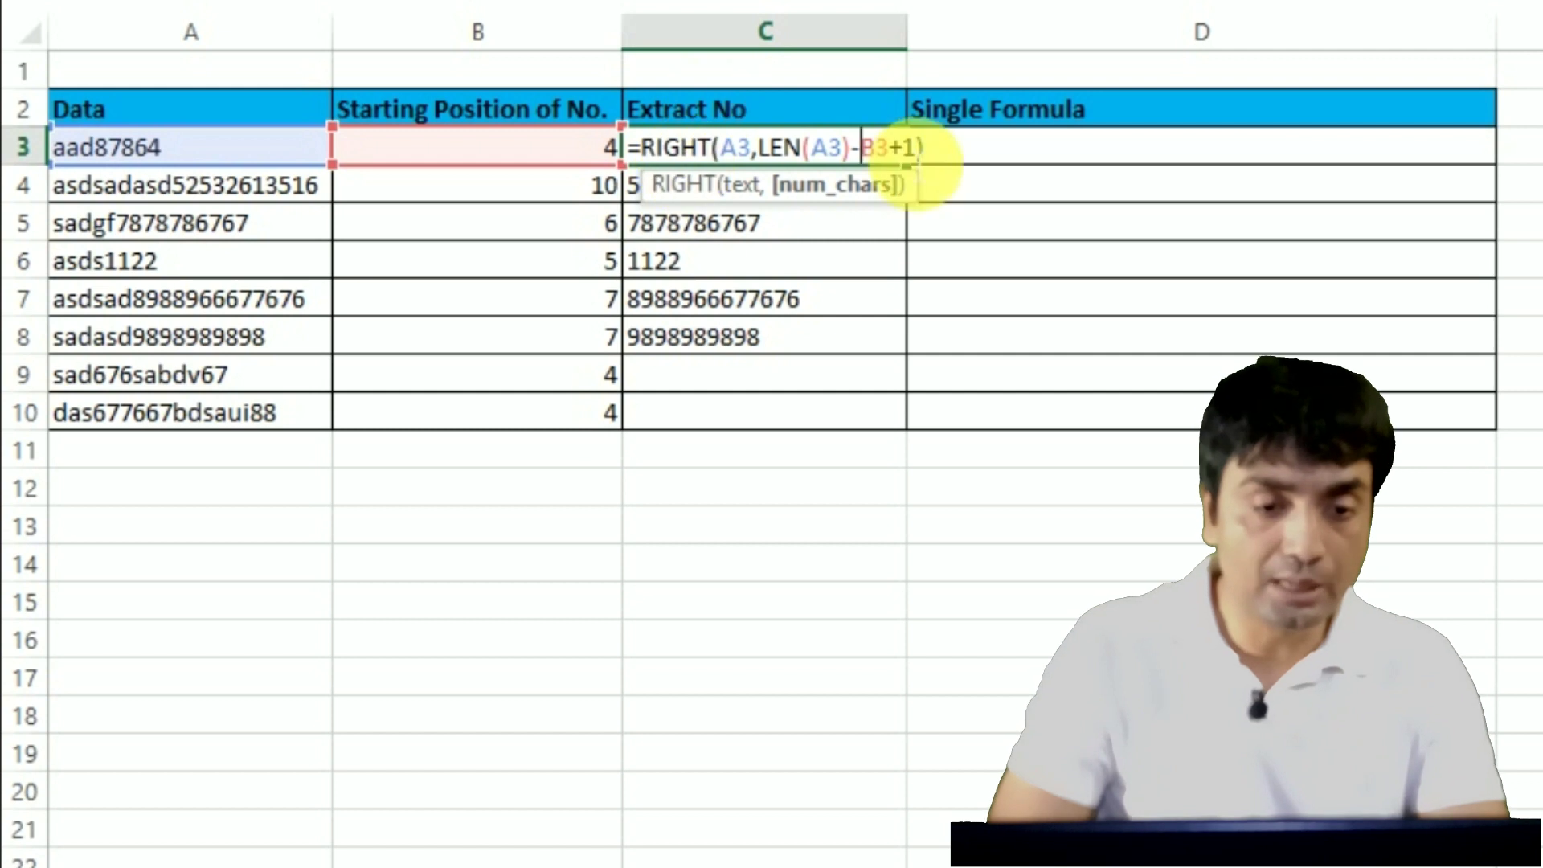
key(Return)
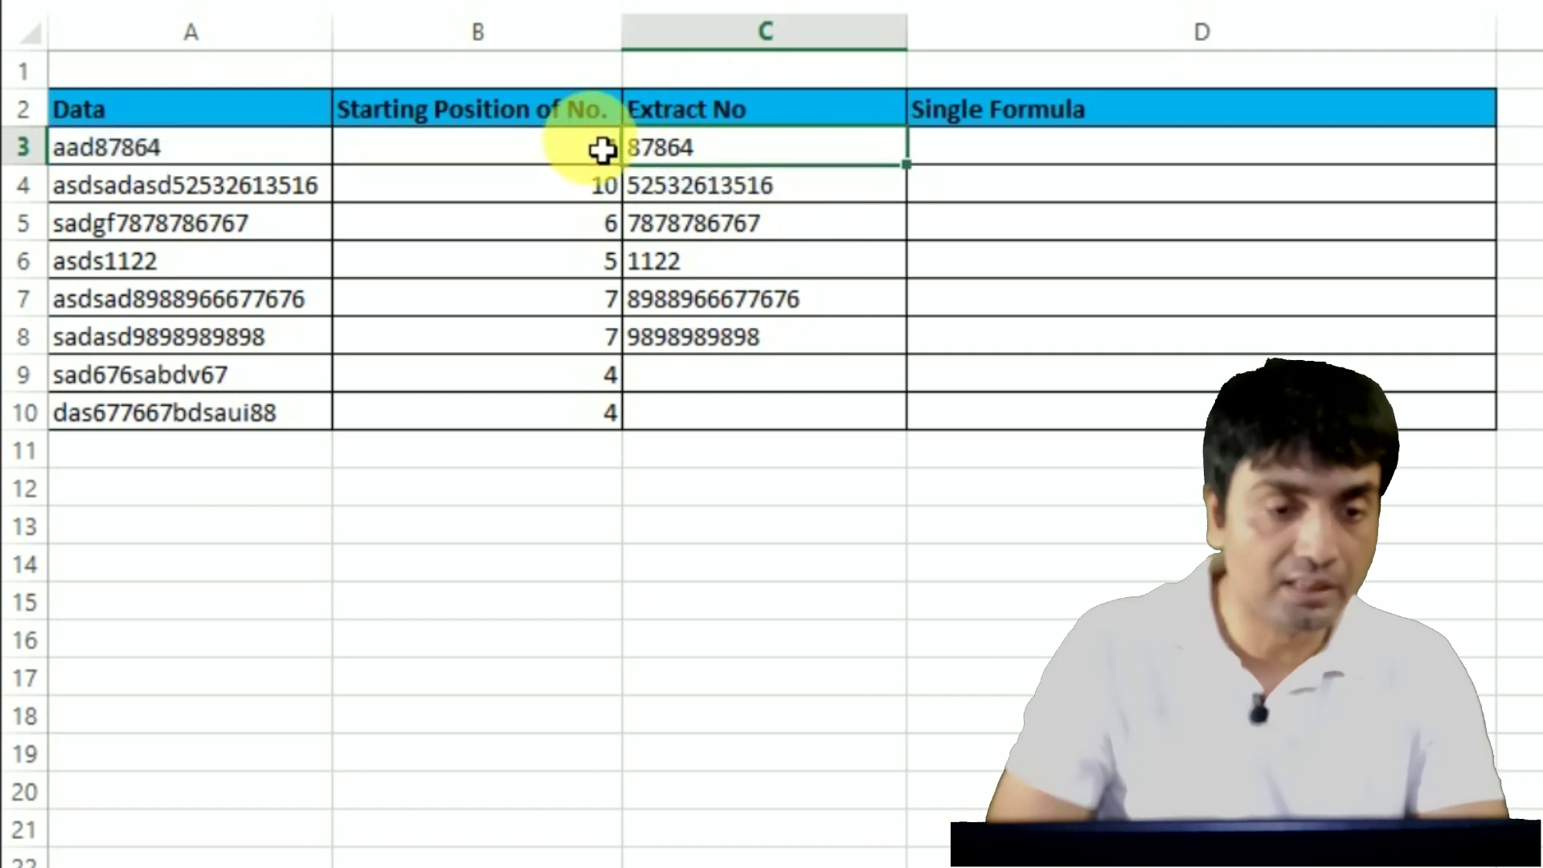
click(562, 153)
double_click(554, 153)
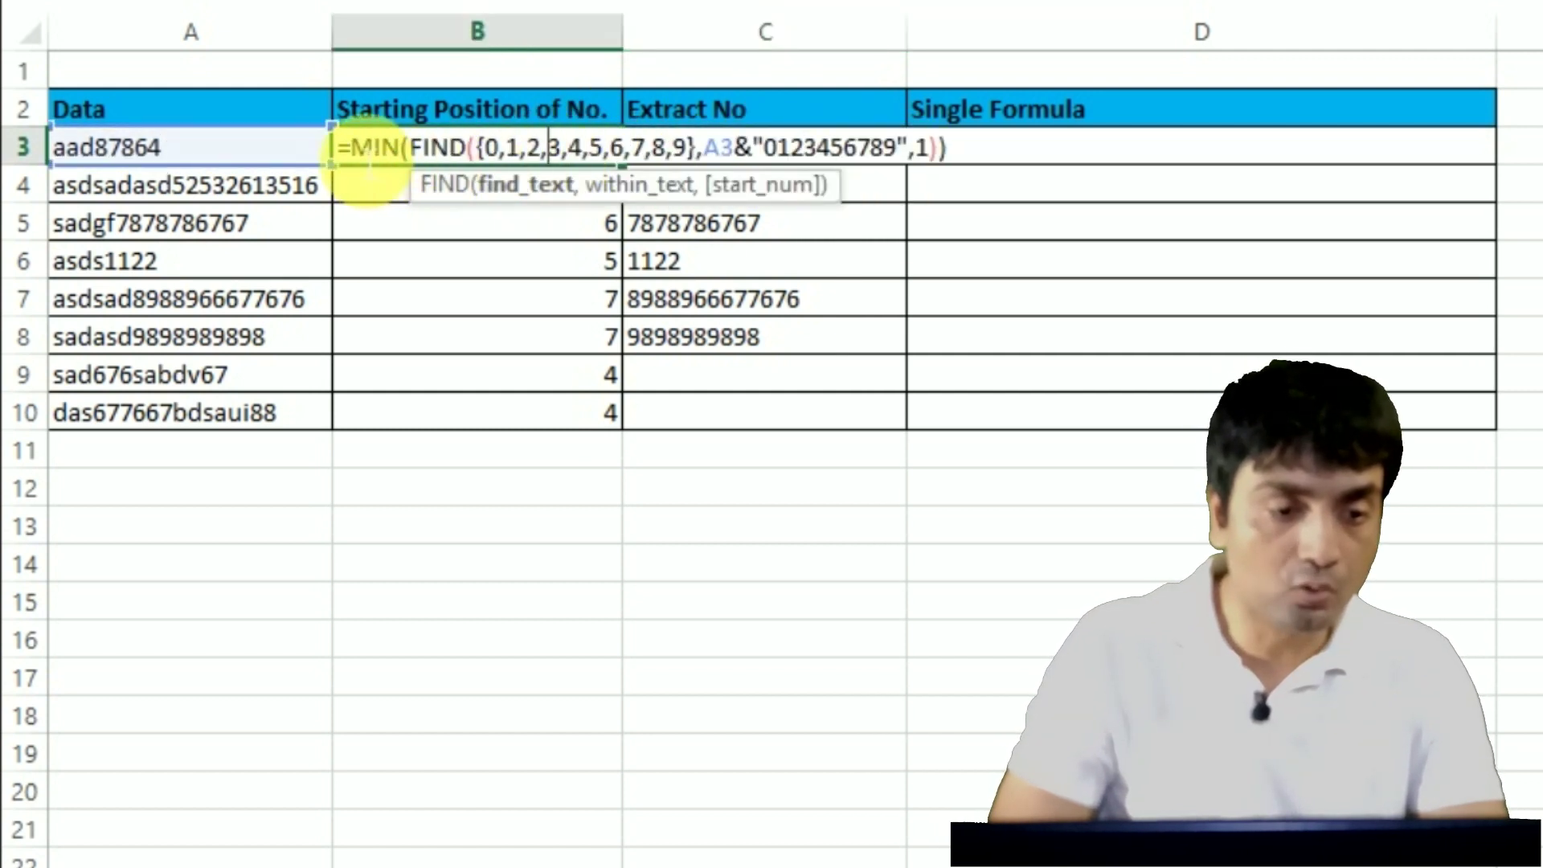
click(363, 158)
drag(363, 157, 974, 157)
key(ctrl+c)
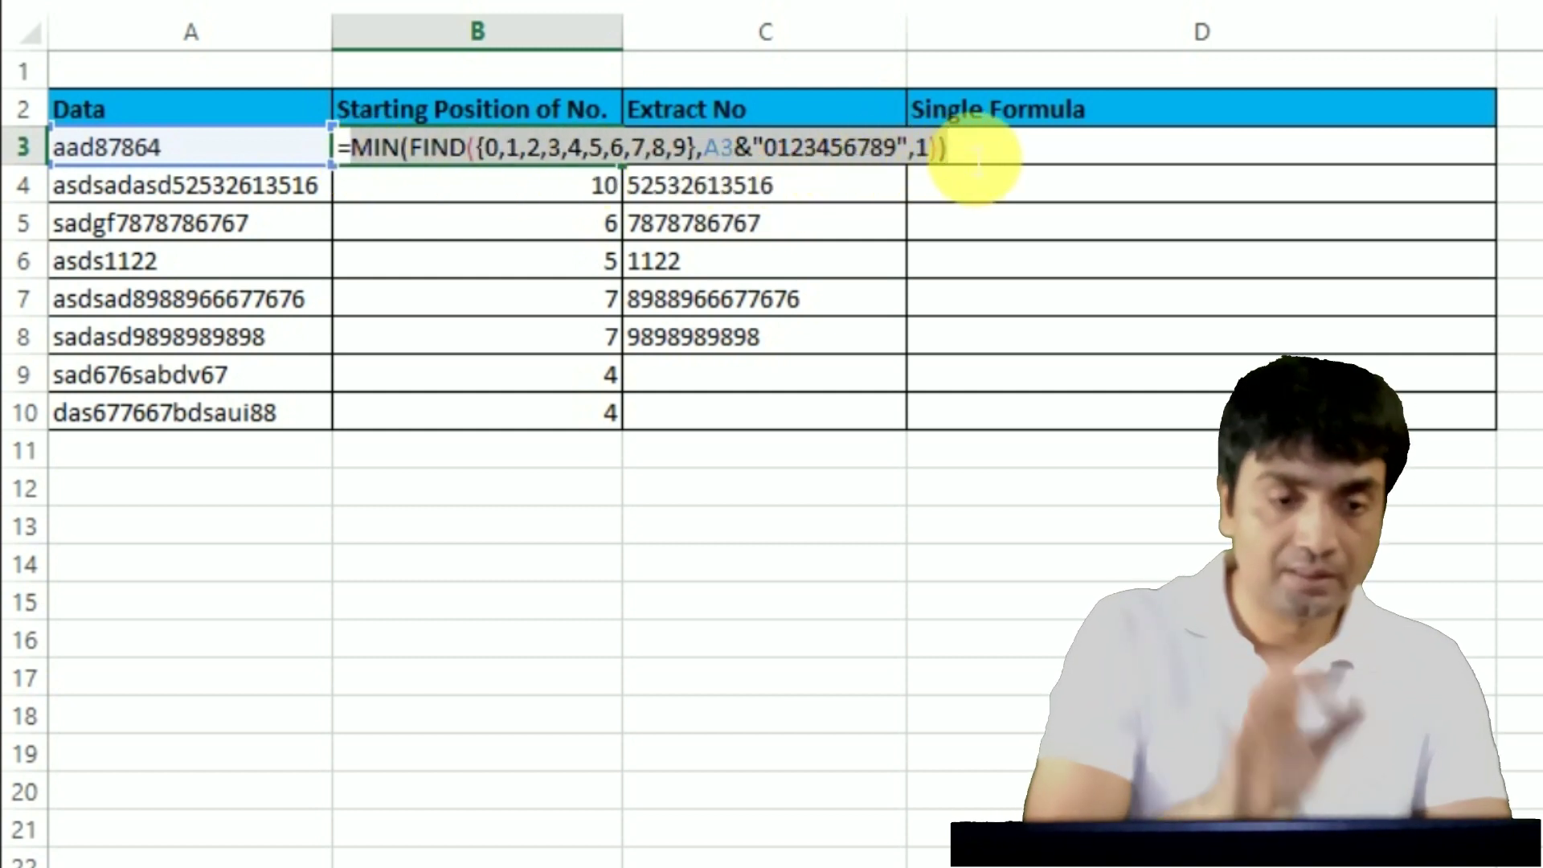
key(Escape)
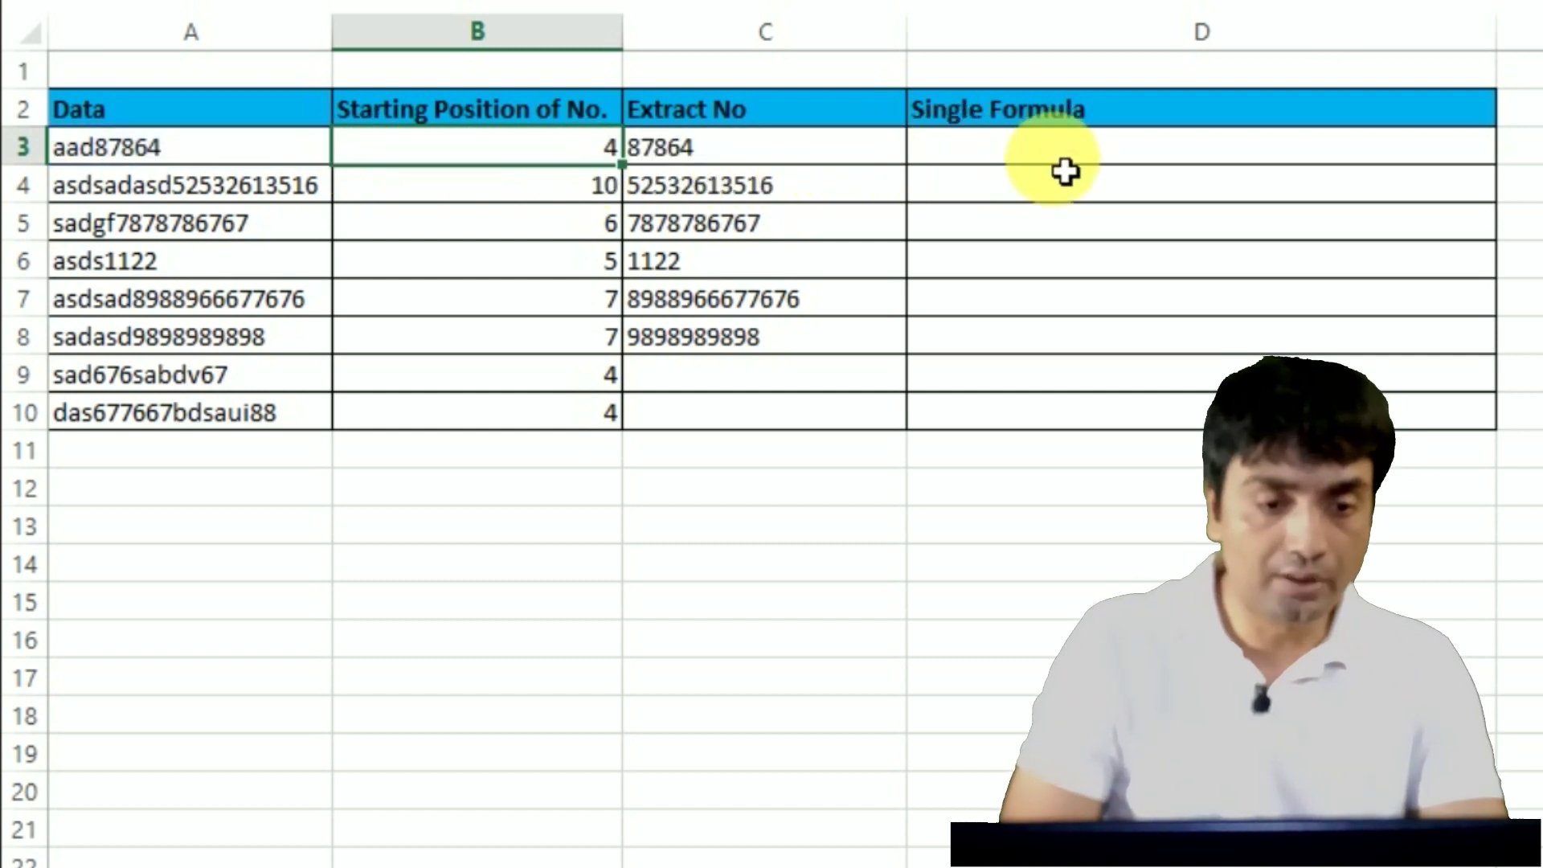
double_click(786, 158)
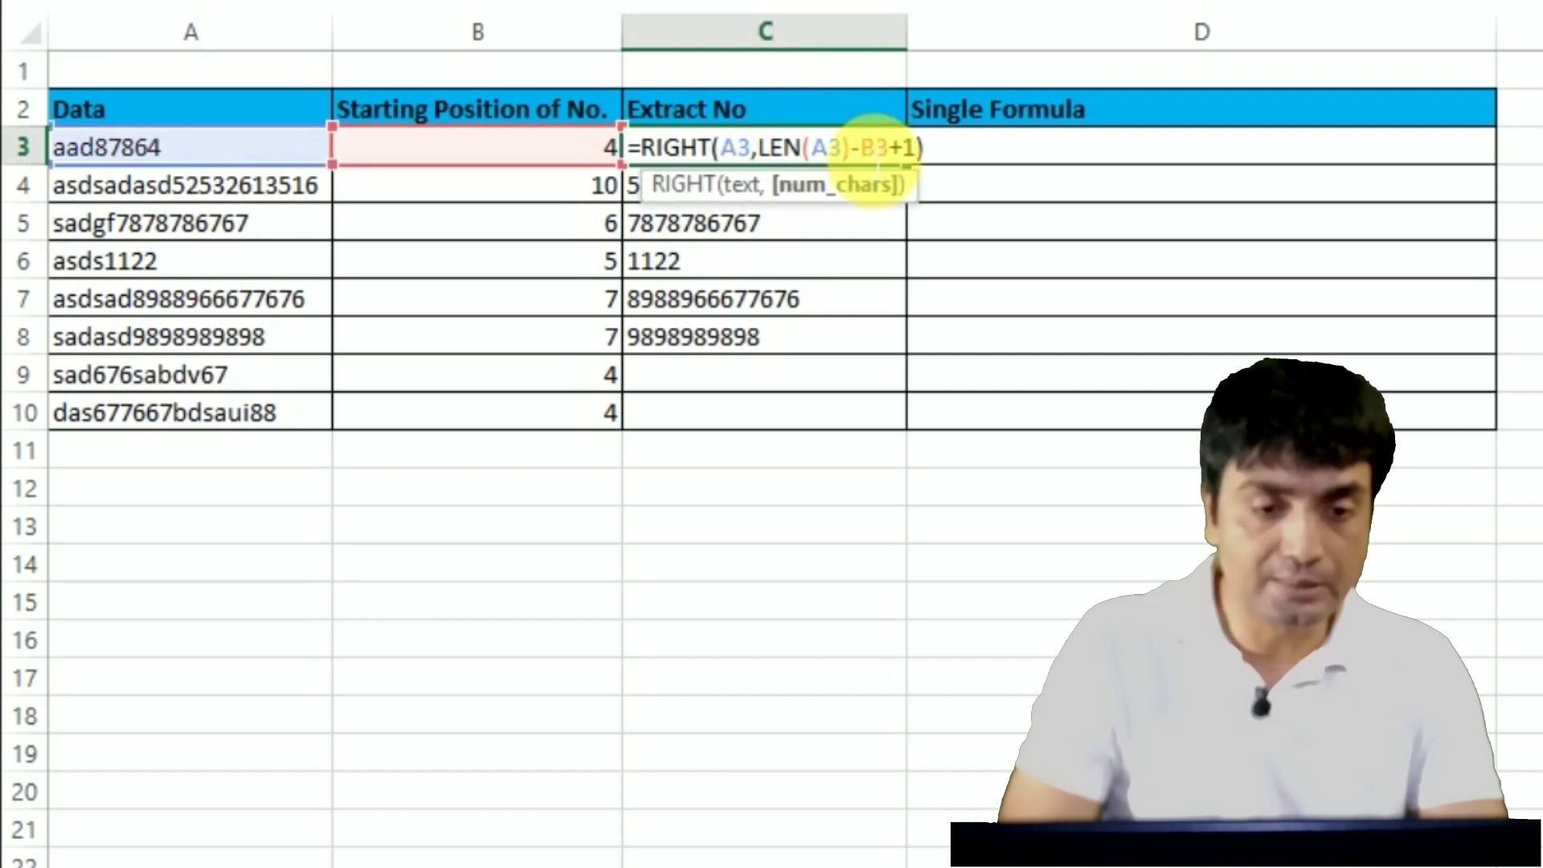
key(ctrl+v)
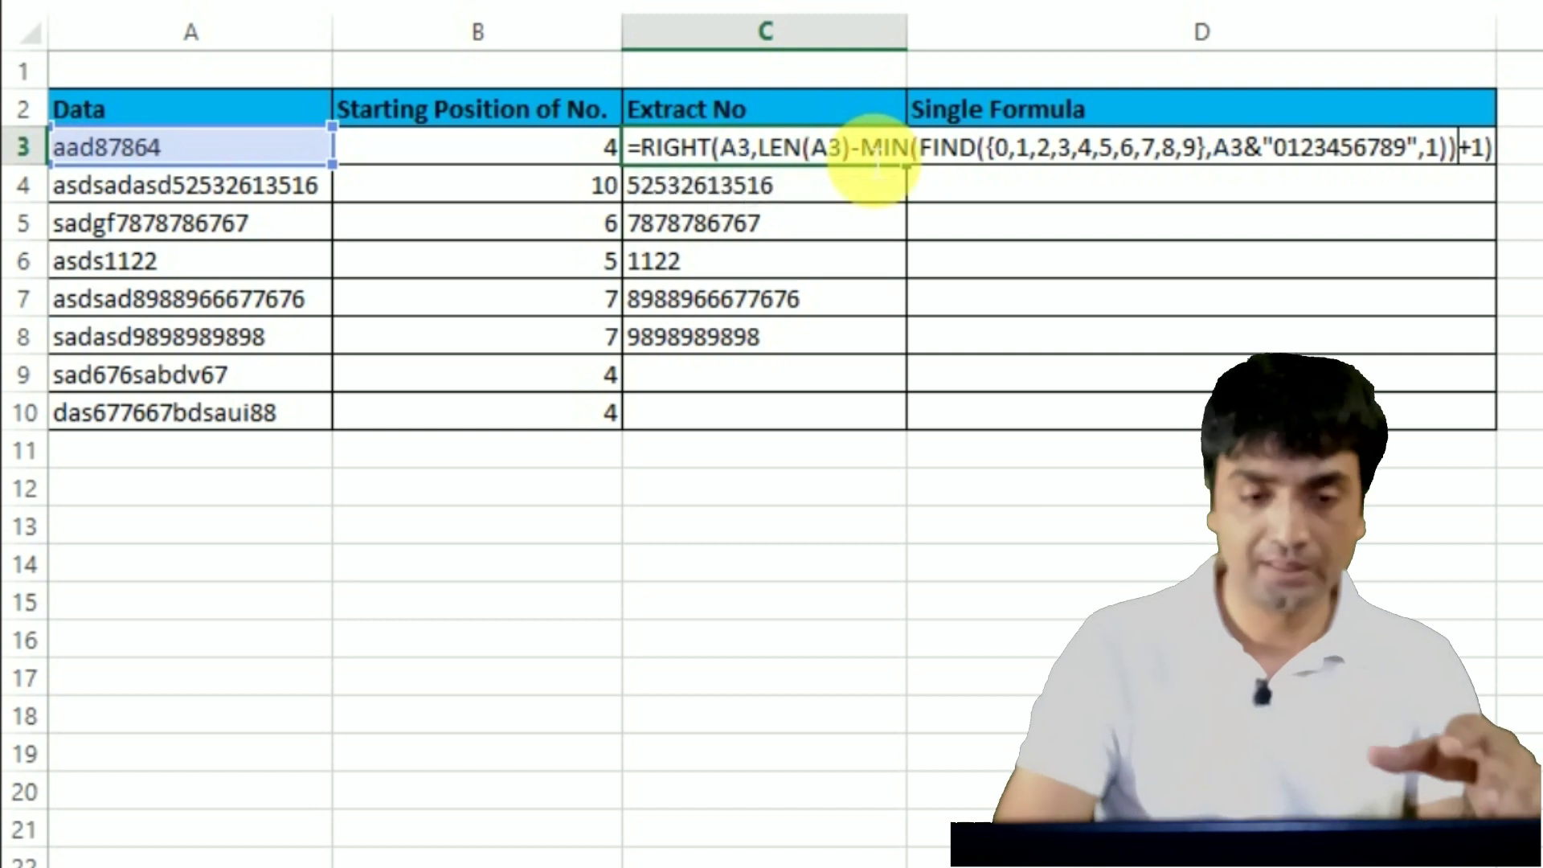
key(Return)
Step: Copy the complete RIGHT formula text from C3 into D3 under Single Formula and add the leading equals sign
double_click(808, 147)
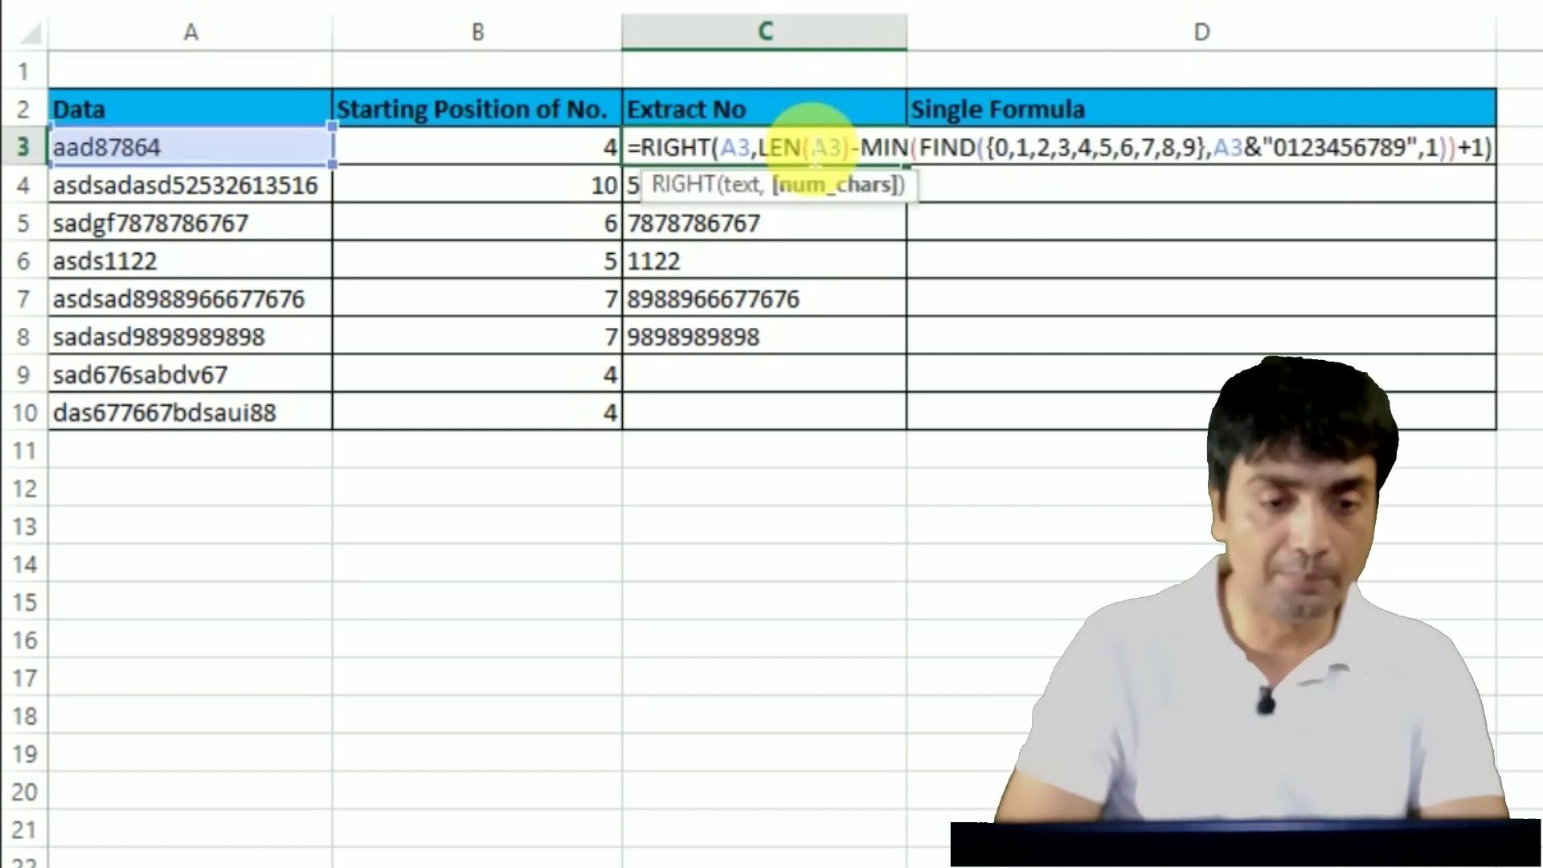
click(641, 147)
drag(641, 147, 1523, 153)
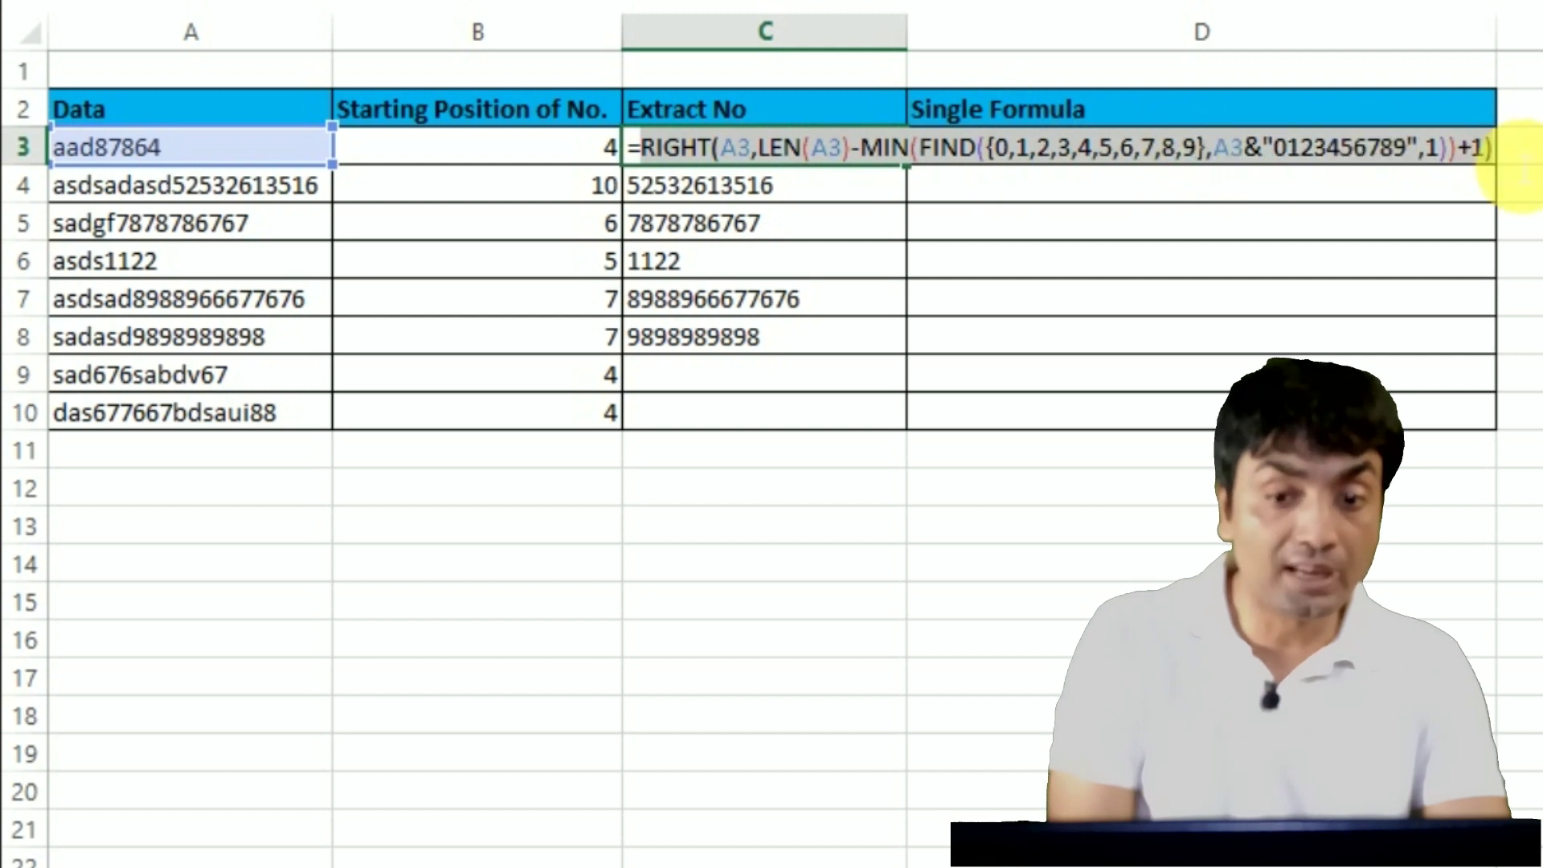
key(Escape)
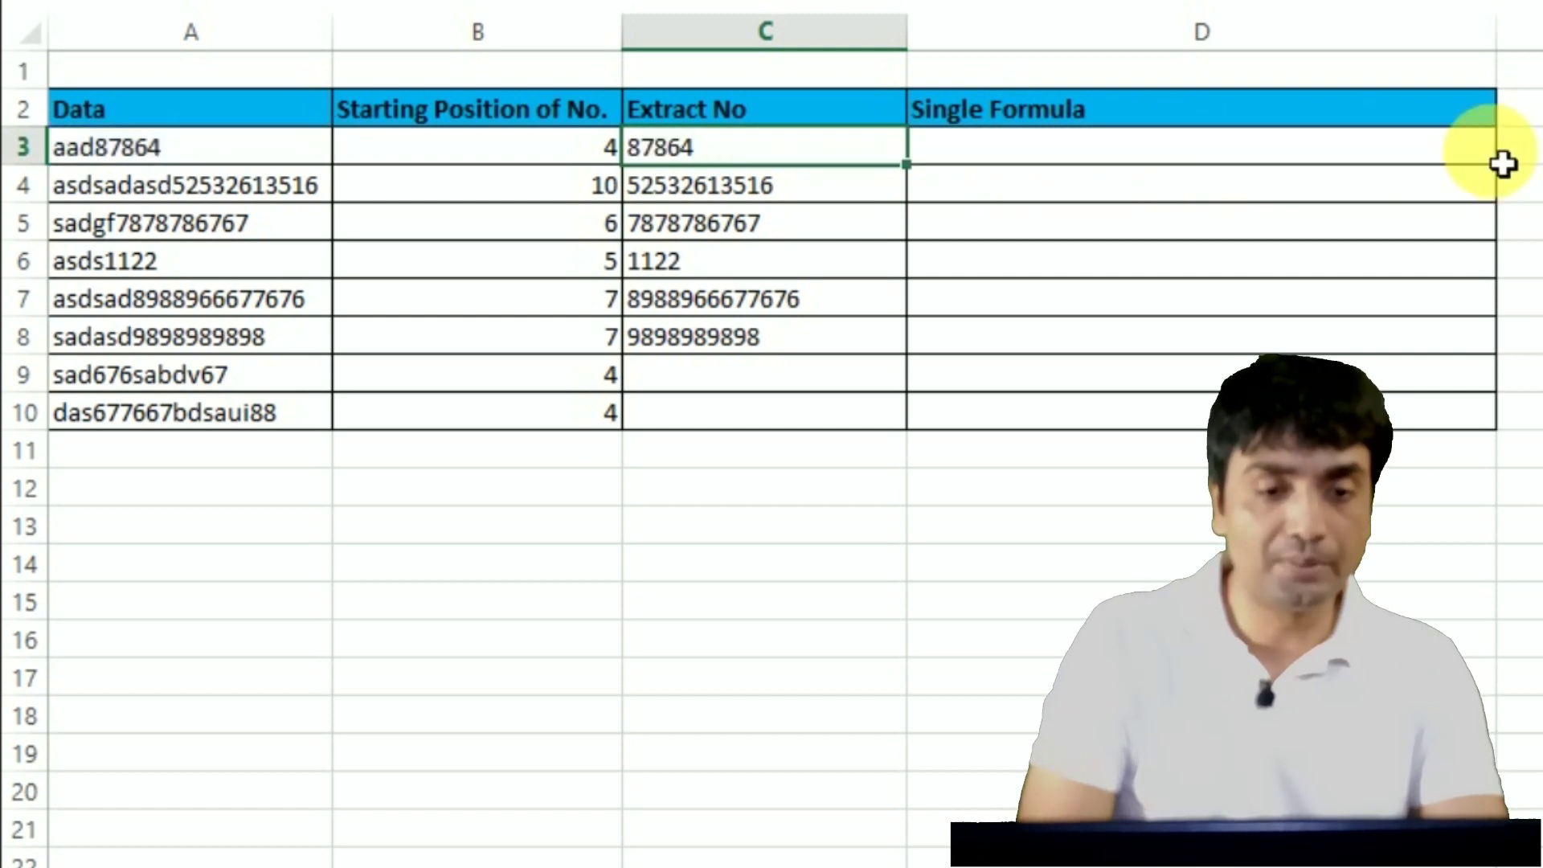
click(1227, 156)
key(ctrl+v)
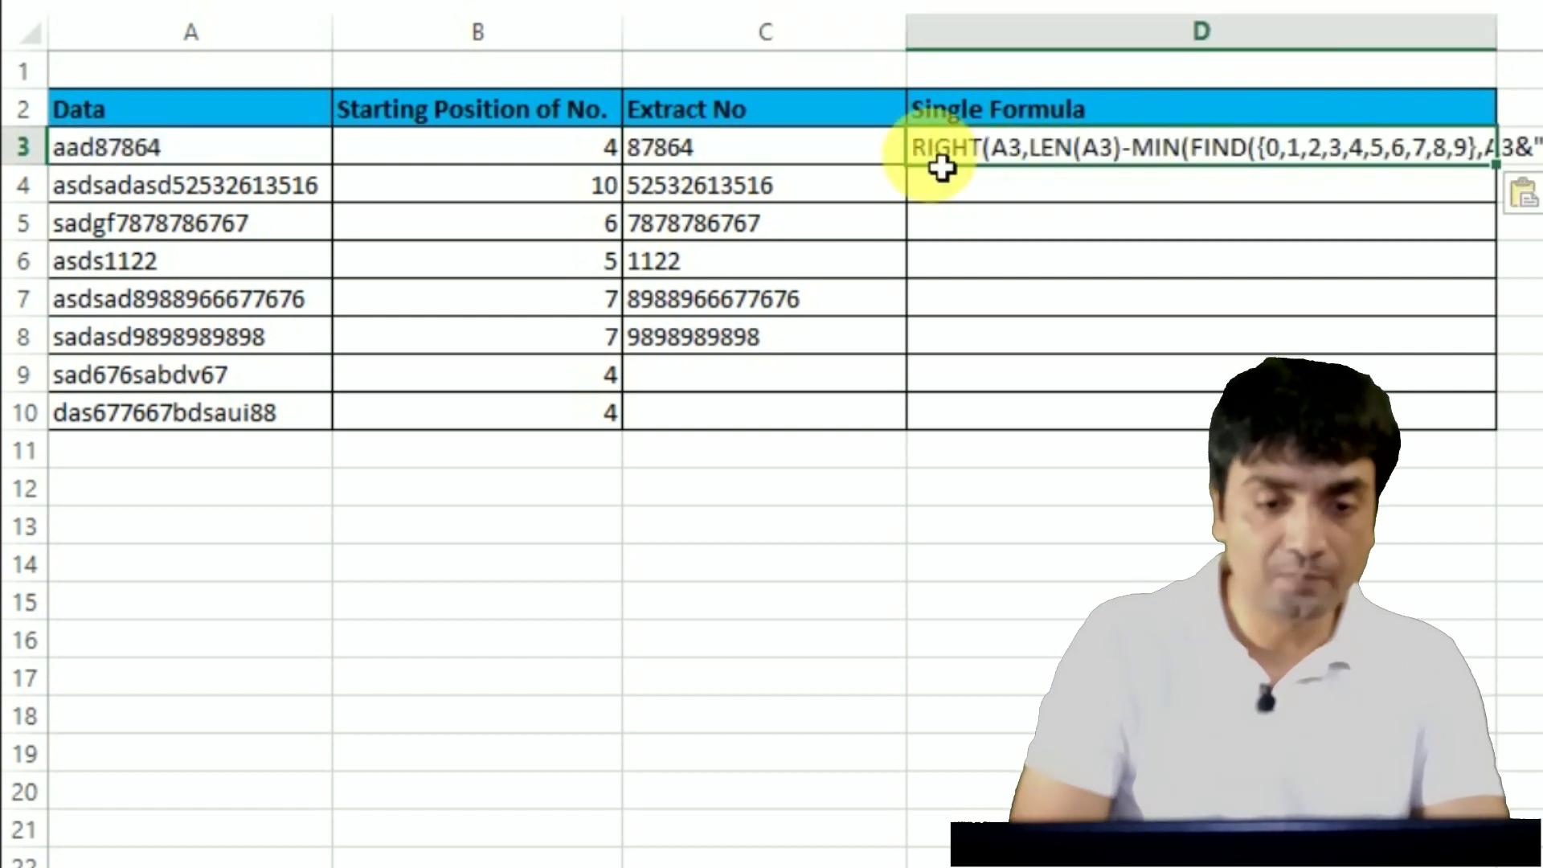
double_click(924, 152)
text(=)
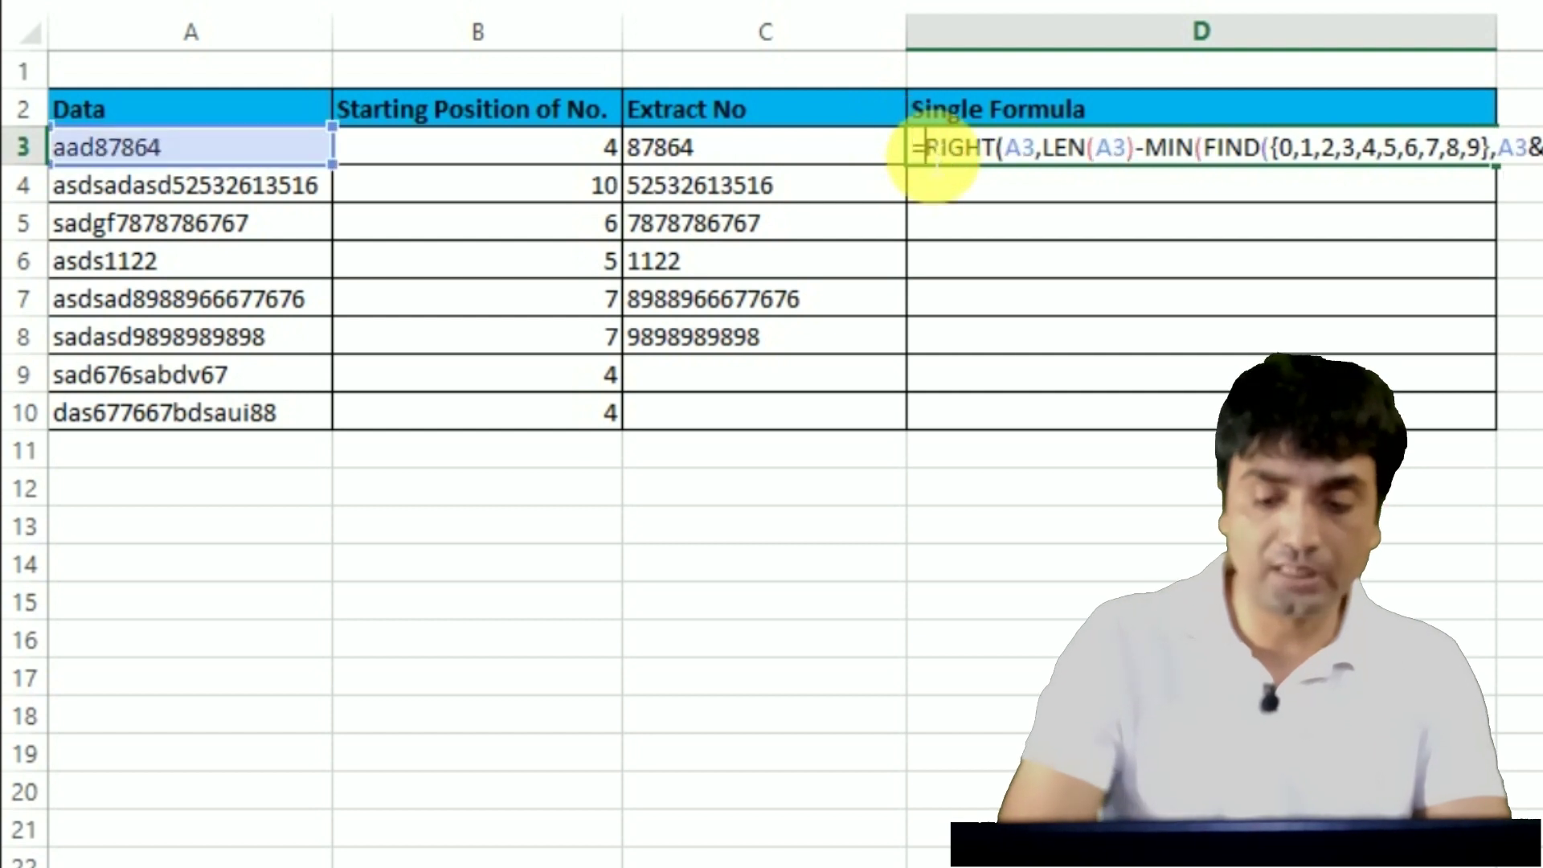
key(Return)
click(984, 156)
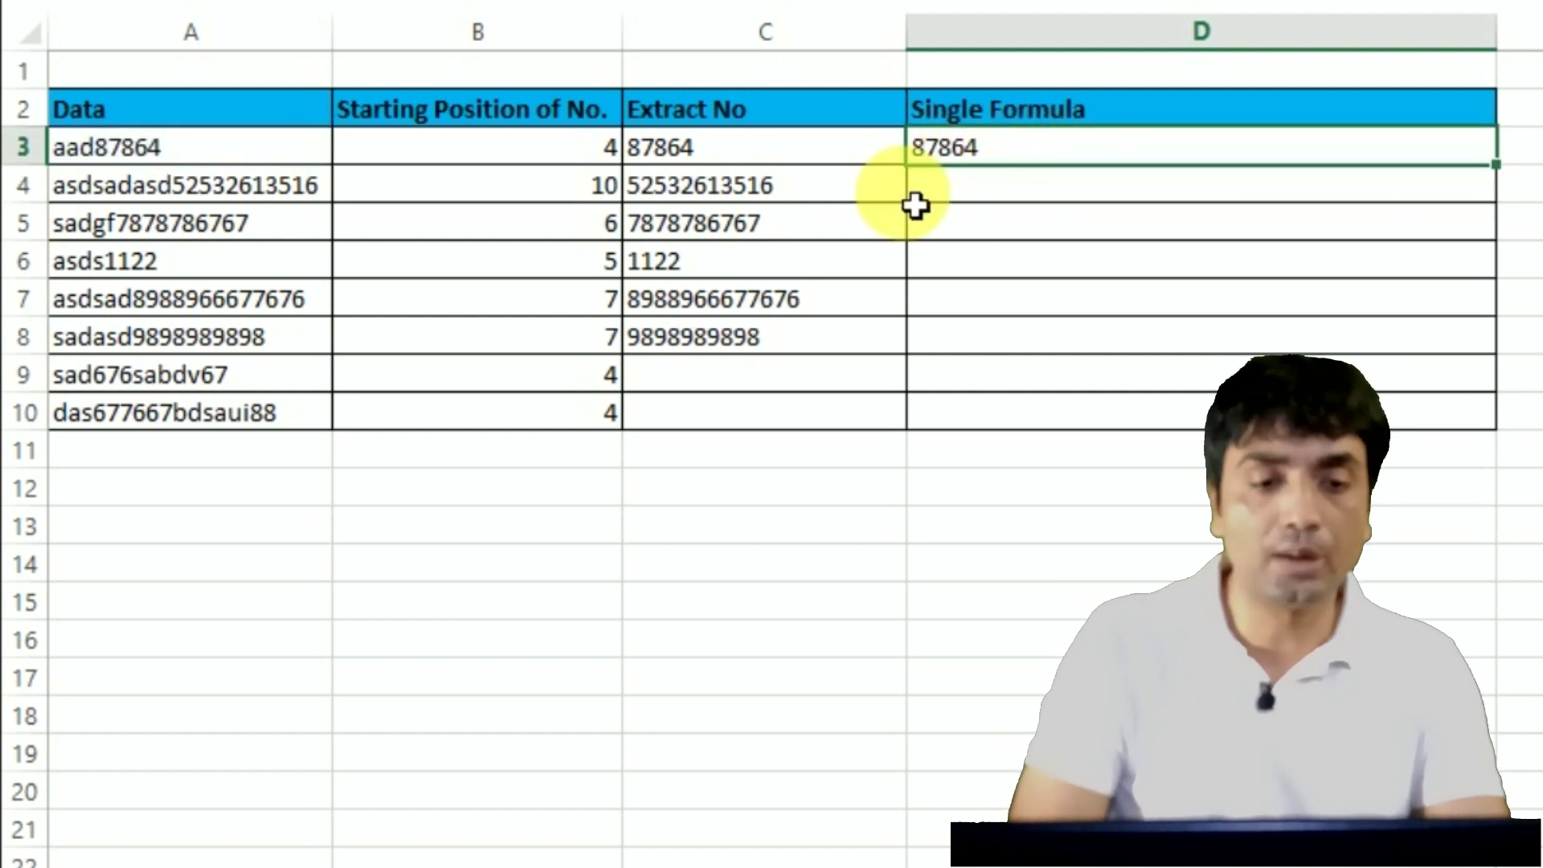
Step: Clear the formulas from cells C3:C8 in the Extract No column
click(755, 158)
key(shift+Down)
key(shift+Down)
key(shift+Down)
key(shift+Down)
key(shift+Down)
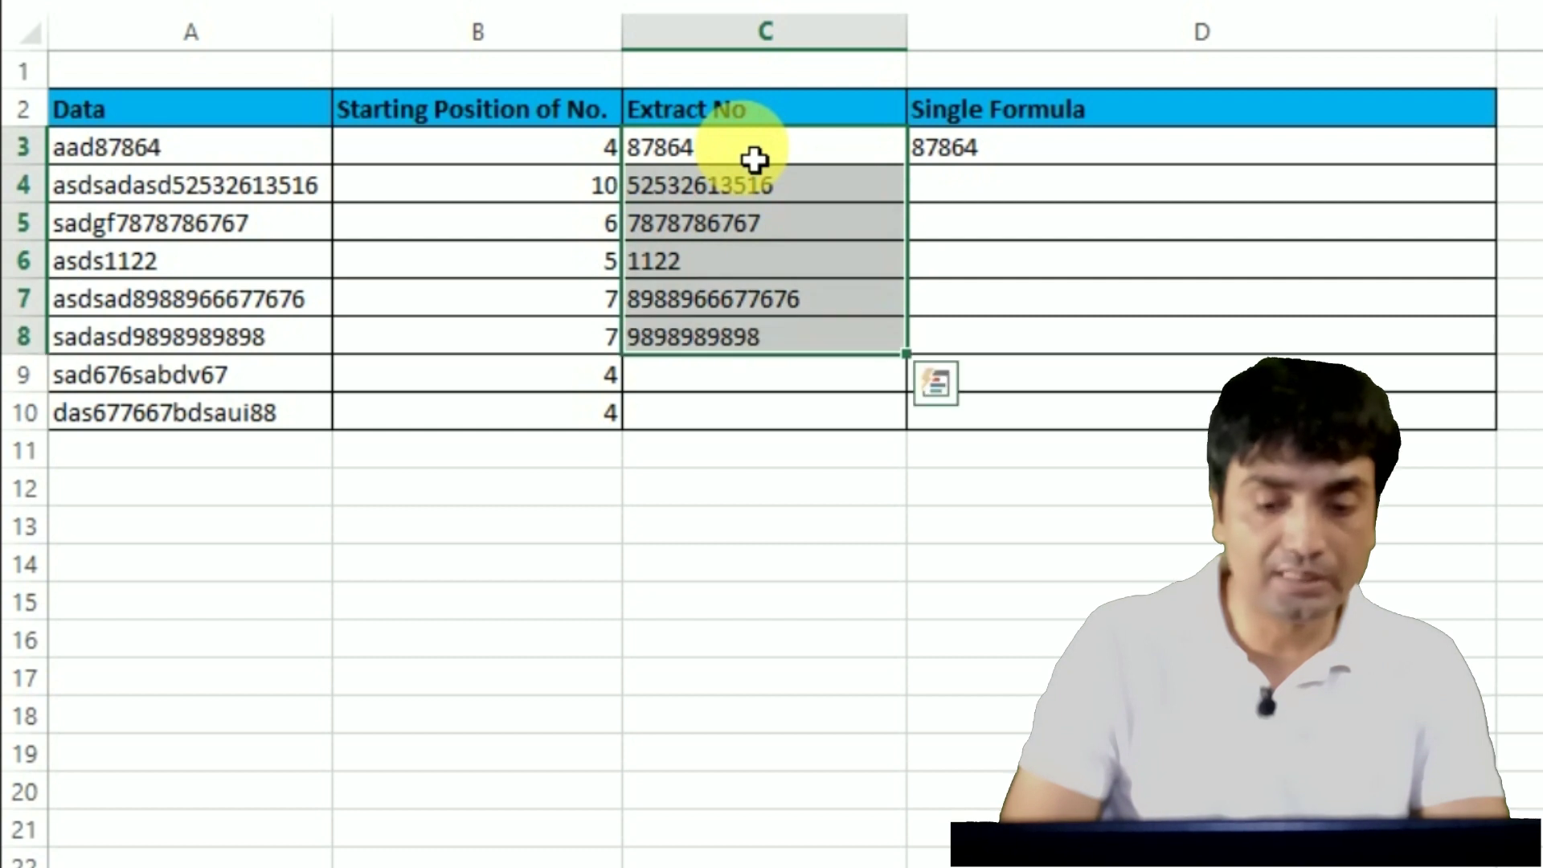
key(Delete)
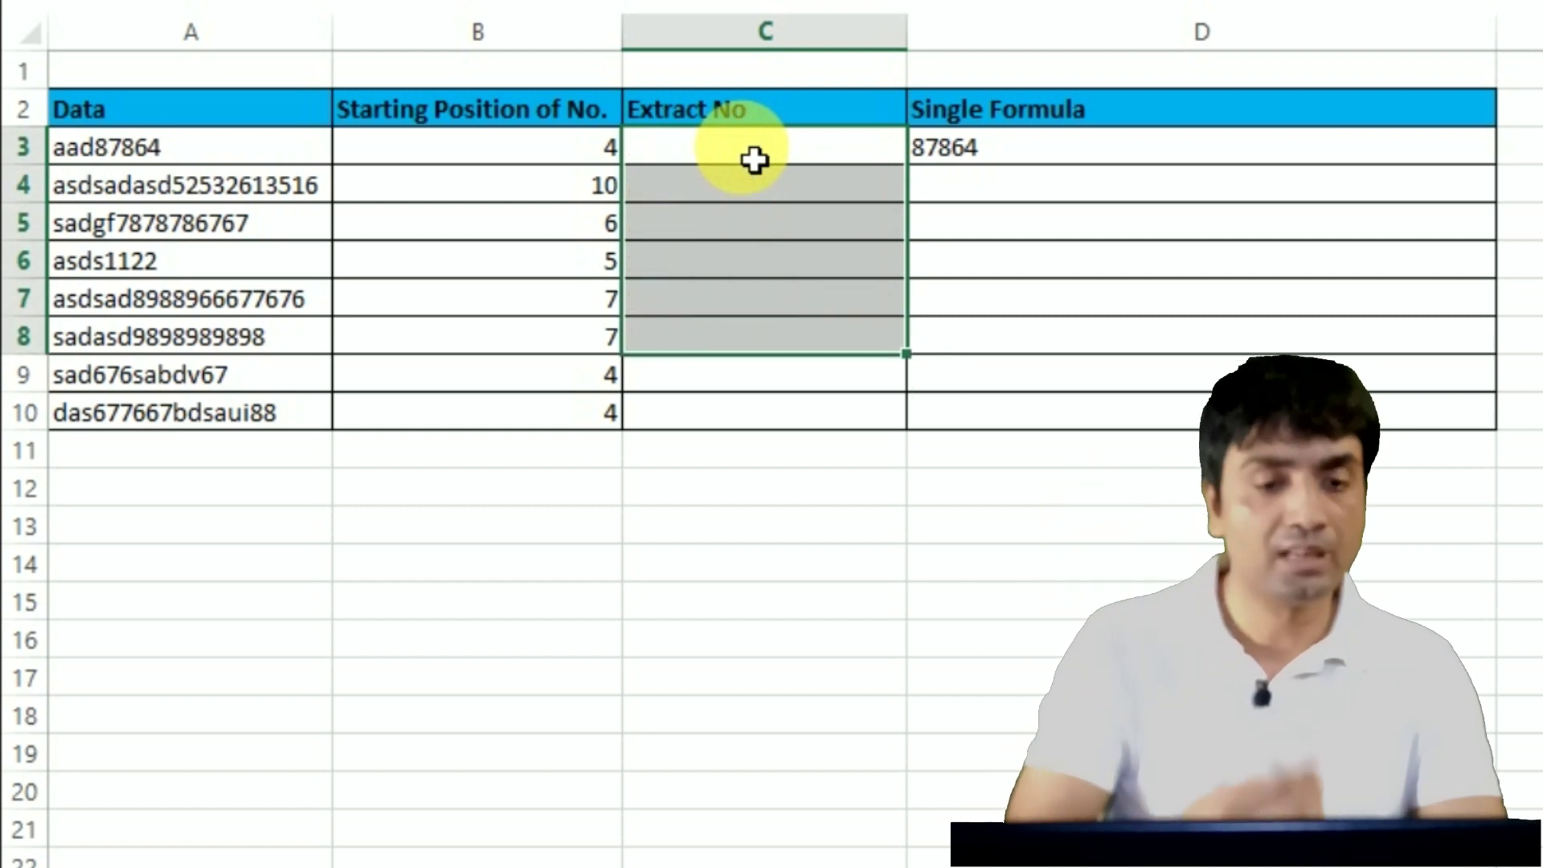
Step: Fill the combined formula in D3 down through D8 in the Single Formula column
click(1054, 161)
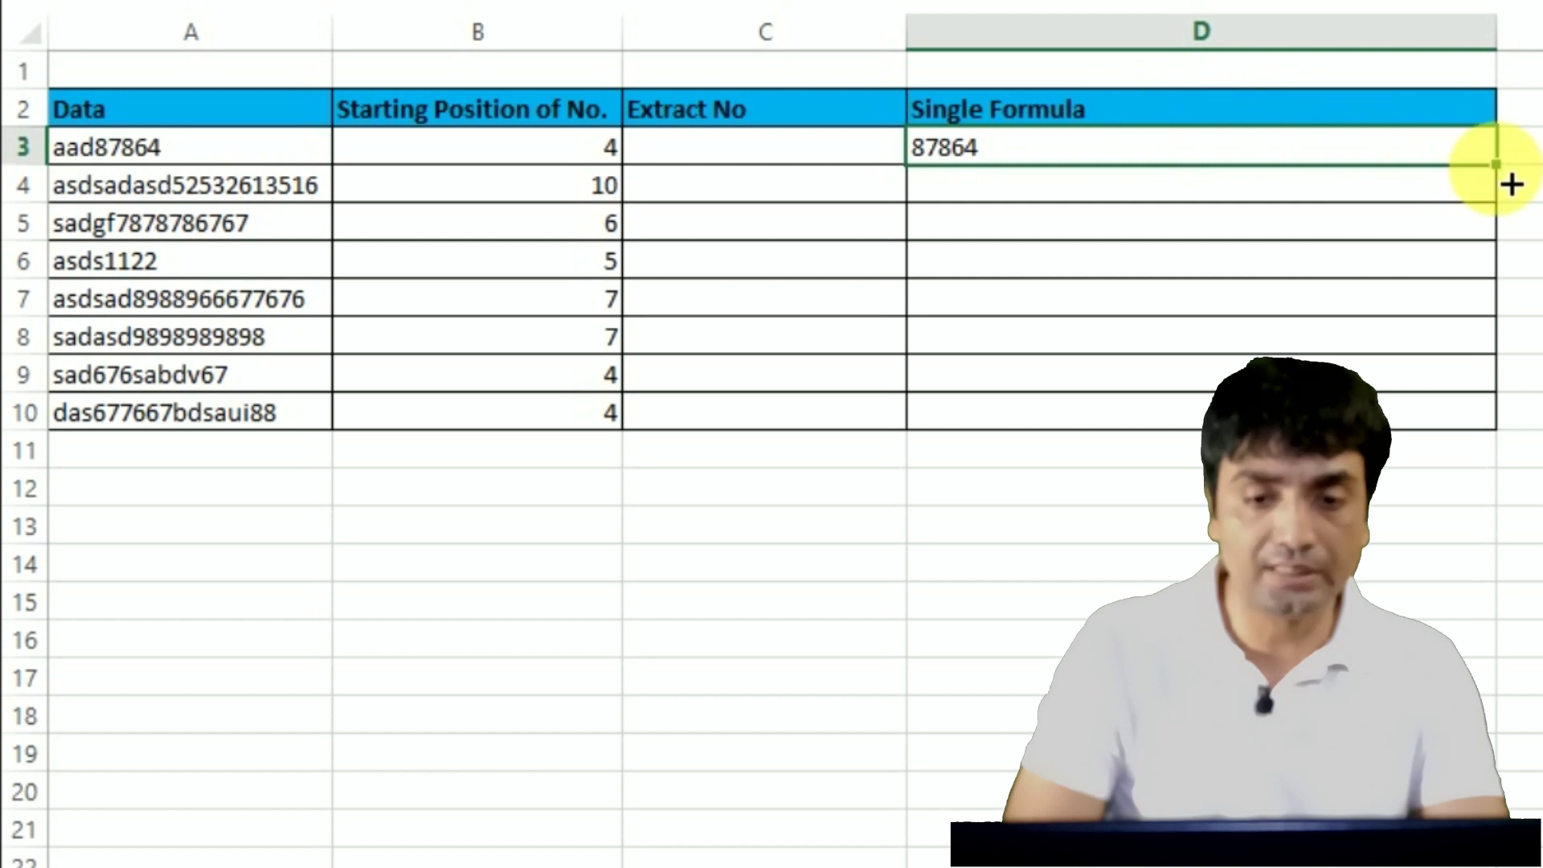
drag(1509, 177, 1464, 355)
Step: Clear cells B3:B10 in the Starting Position of No. column and return to cell D3
click(593, 120)
click(594, 155)
key(shift+Down)
key(shift+Down)
key(shift+Down)
key(shift+Down)
key(shift+Down)
key(shift+Down)
key(shift+Down)
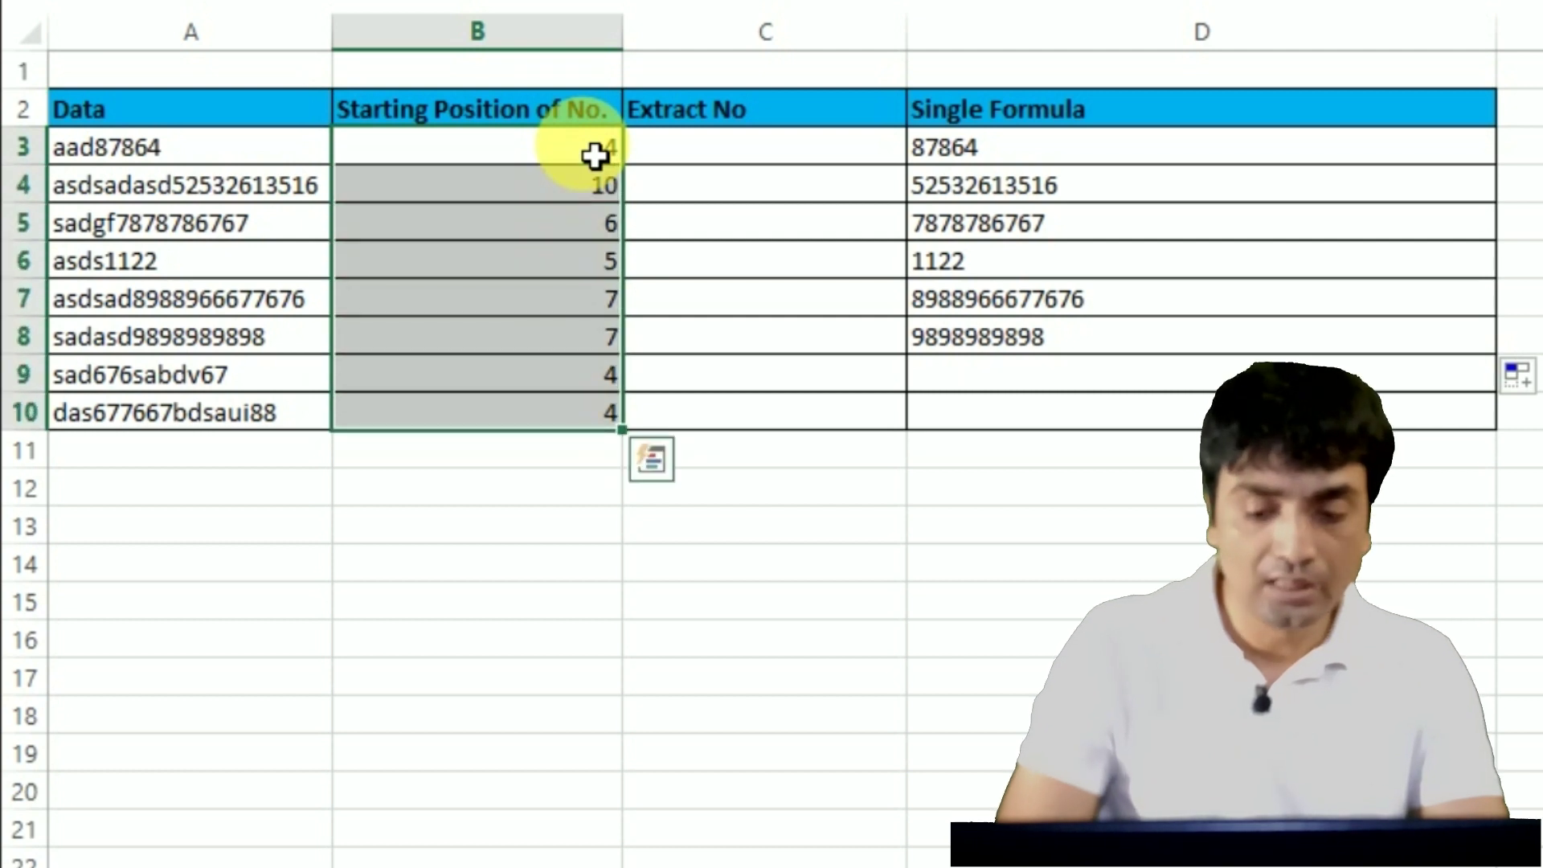
key(Delete)
key(Right)
key(Right)
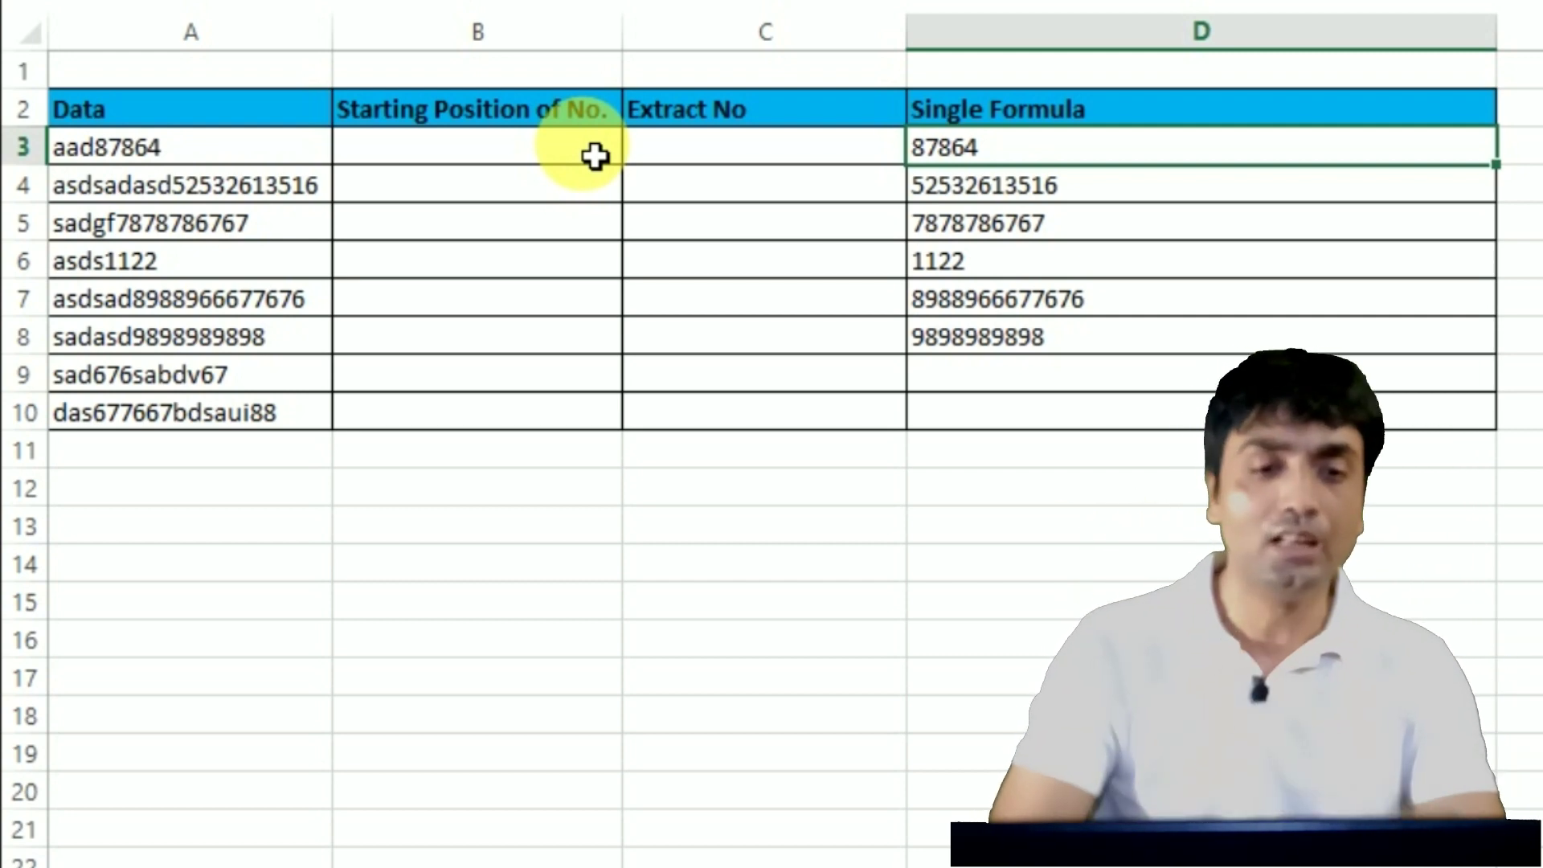
Step: Delete the helper columns B and C from the worksheet
click(523, 32)
drag(635, 35, 732, 32)
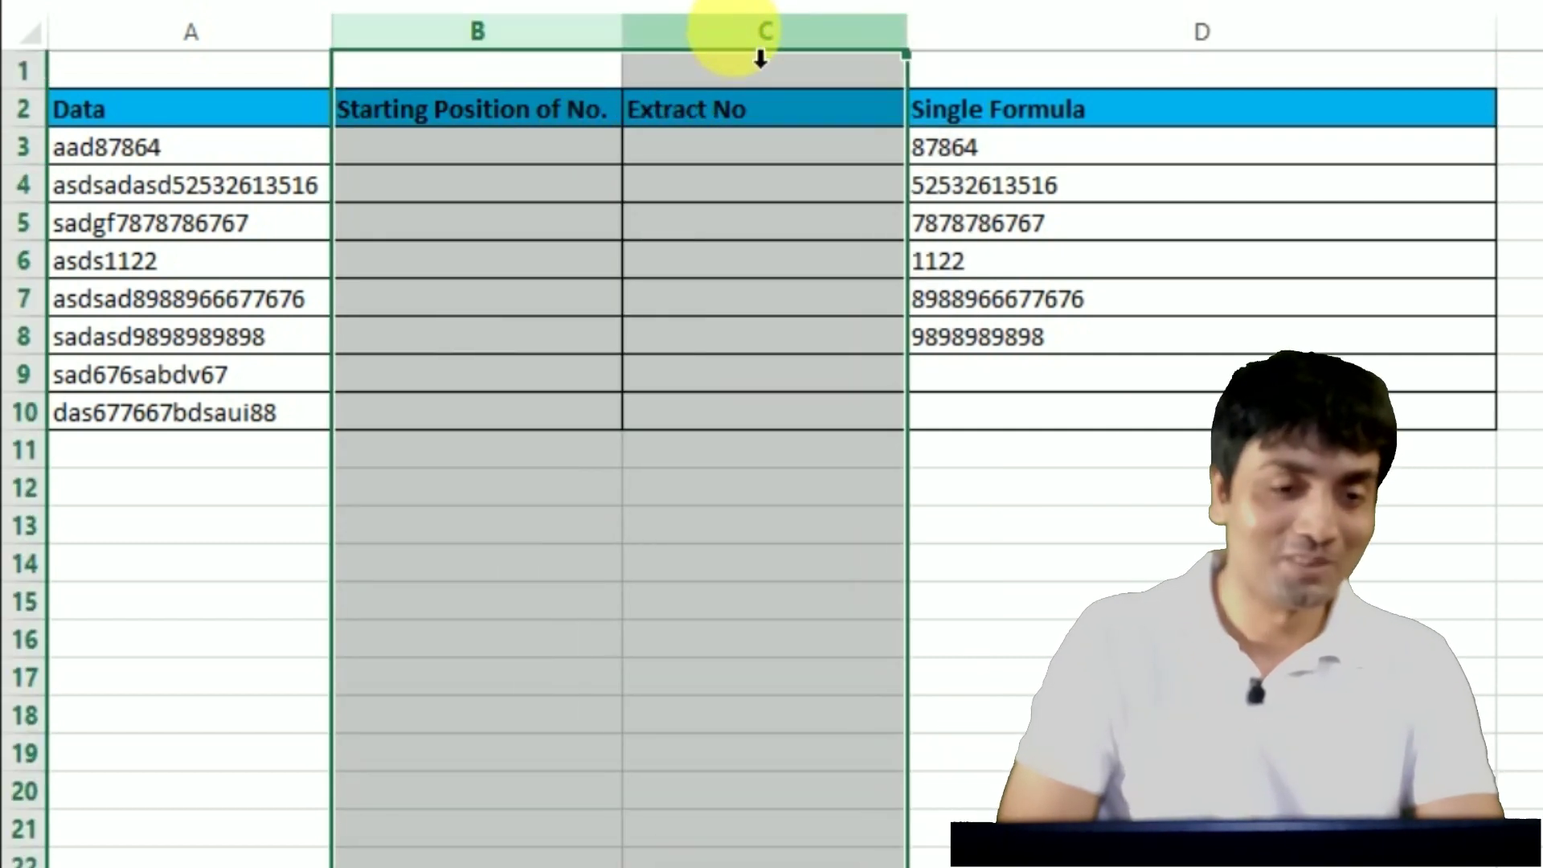
right_click(733, 29)
click(844, 344)
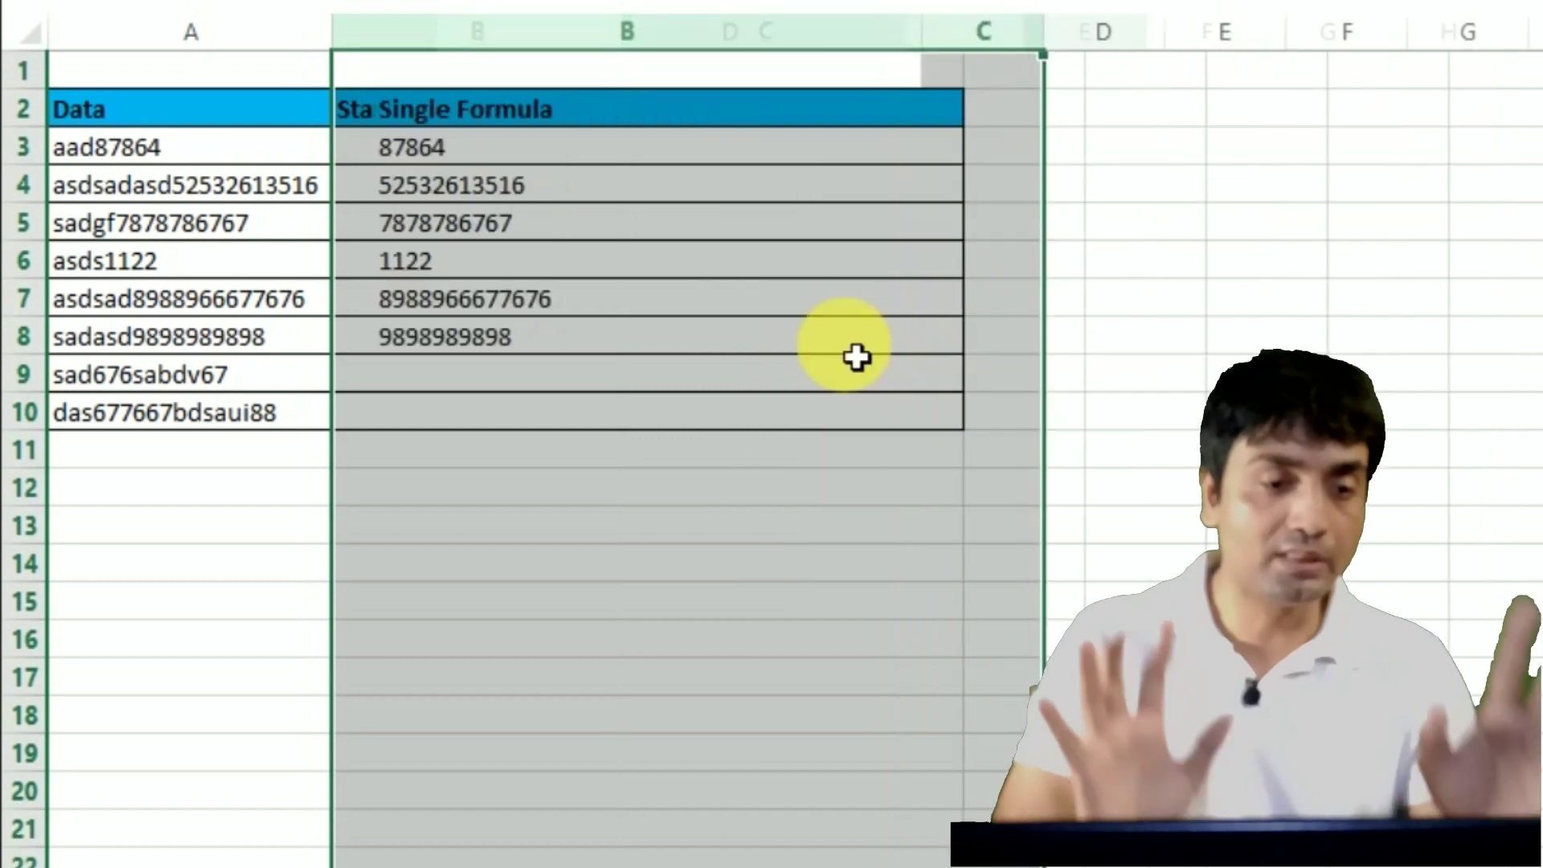
Step: Open the combined RIGHT formula in B3 and re-enter it as an array formula
double_click(698, 148)
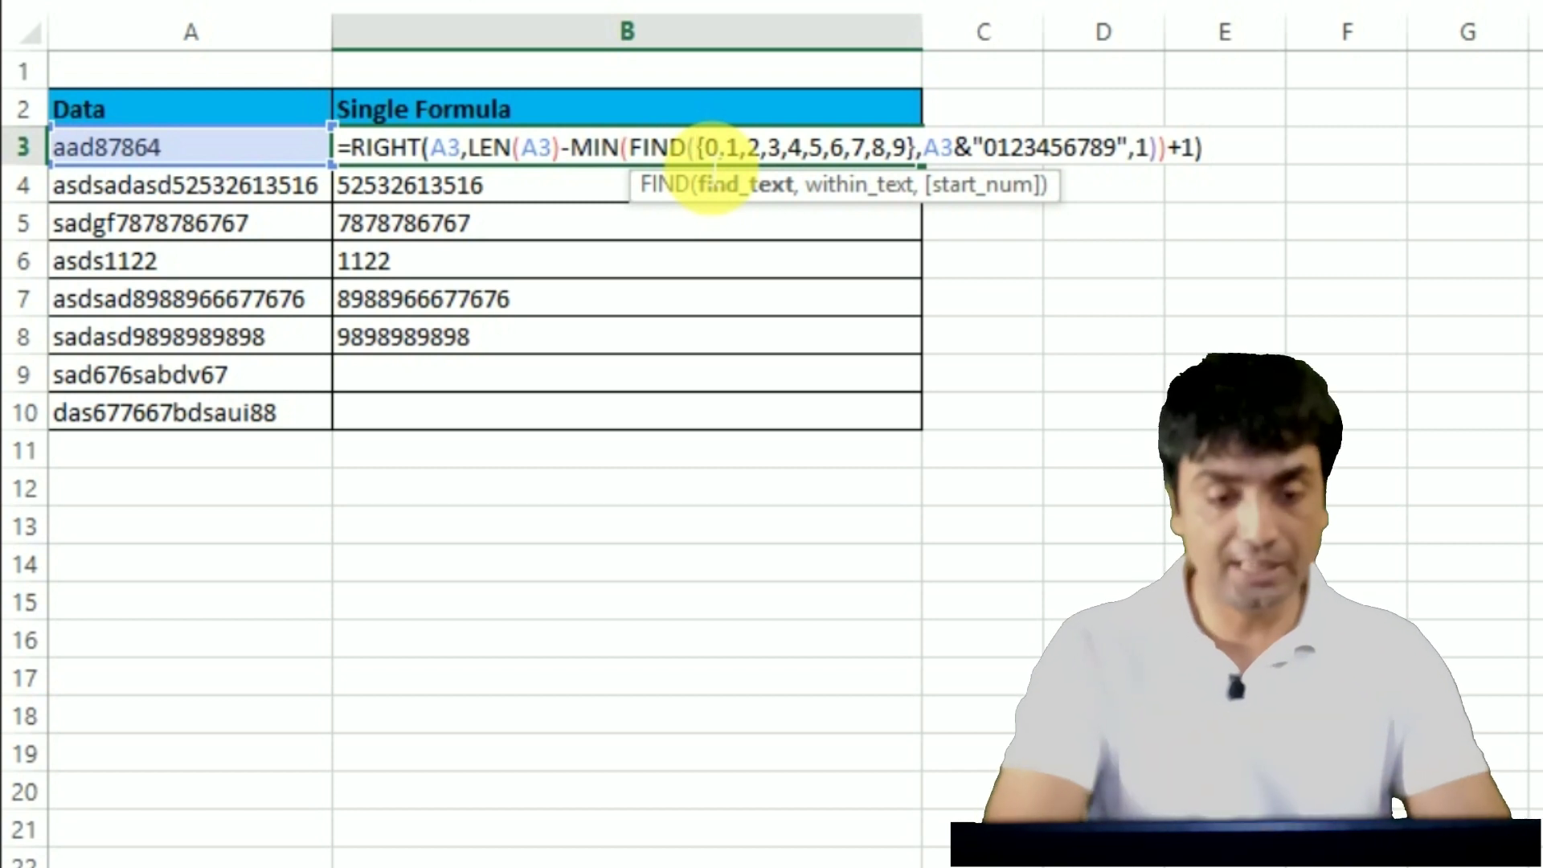
key(ctrl+shift+Return)
click(994, 153)
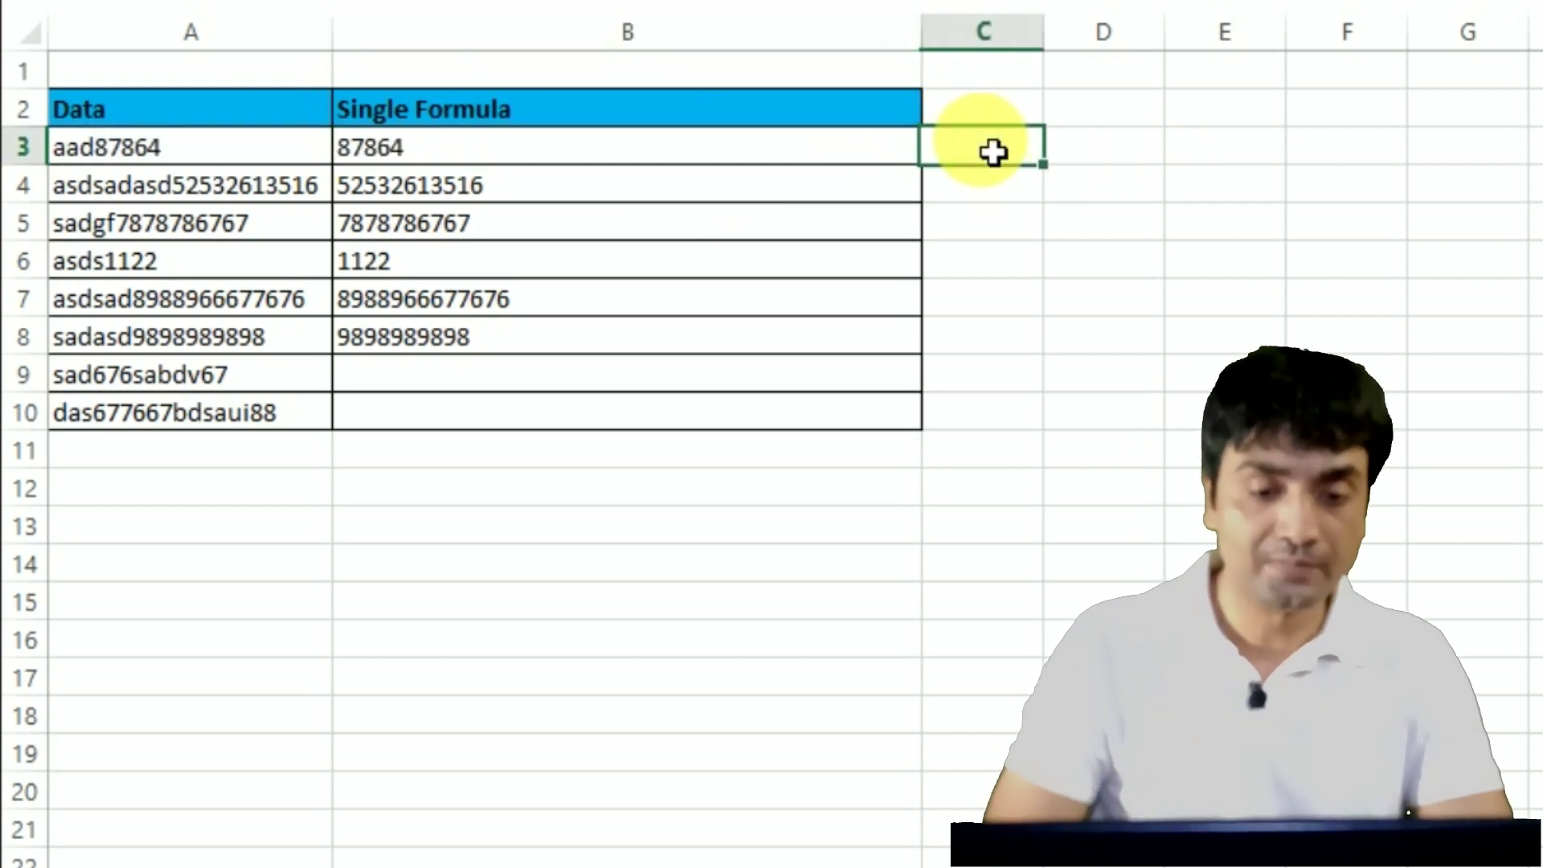
text(=RIGHT)
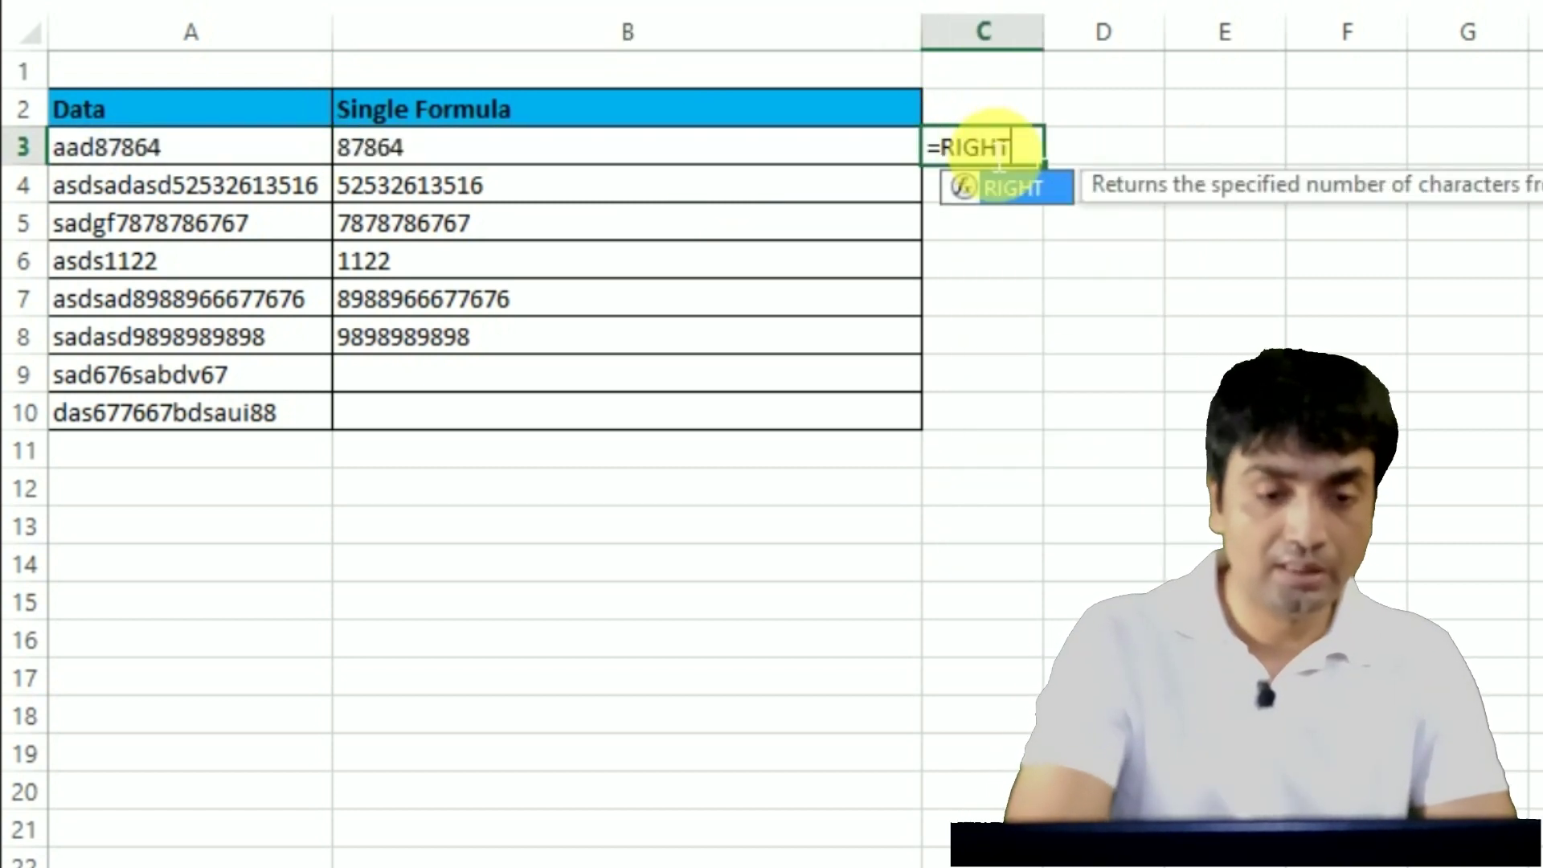
text(()
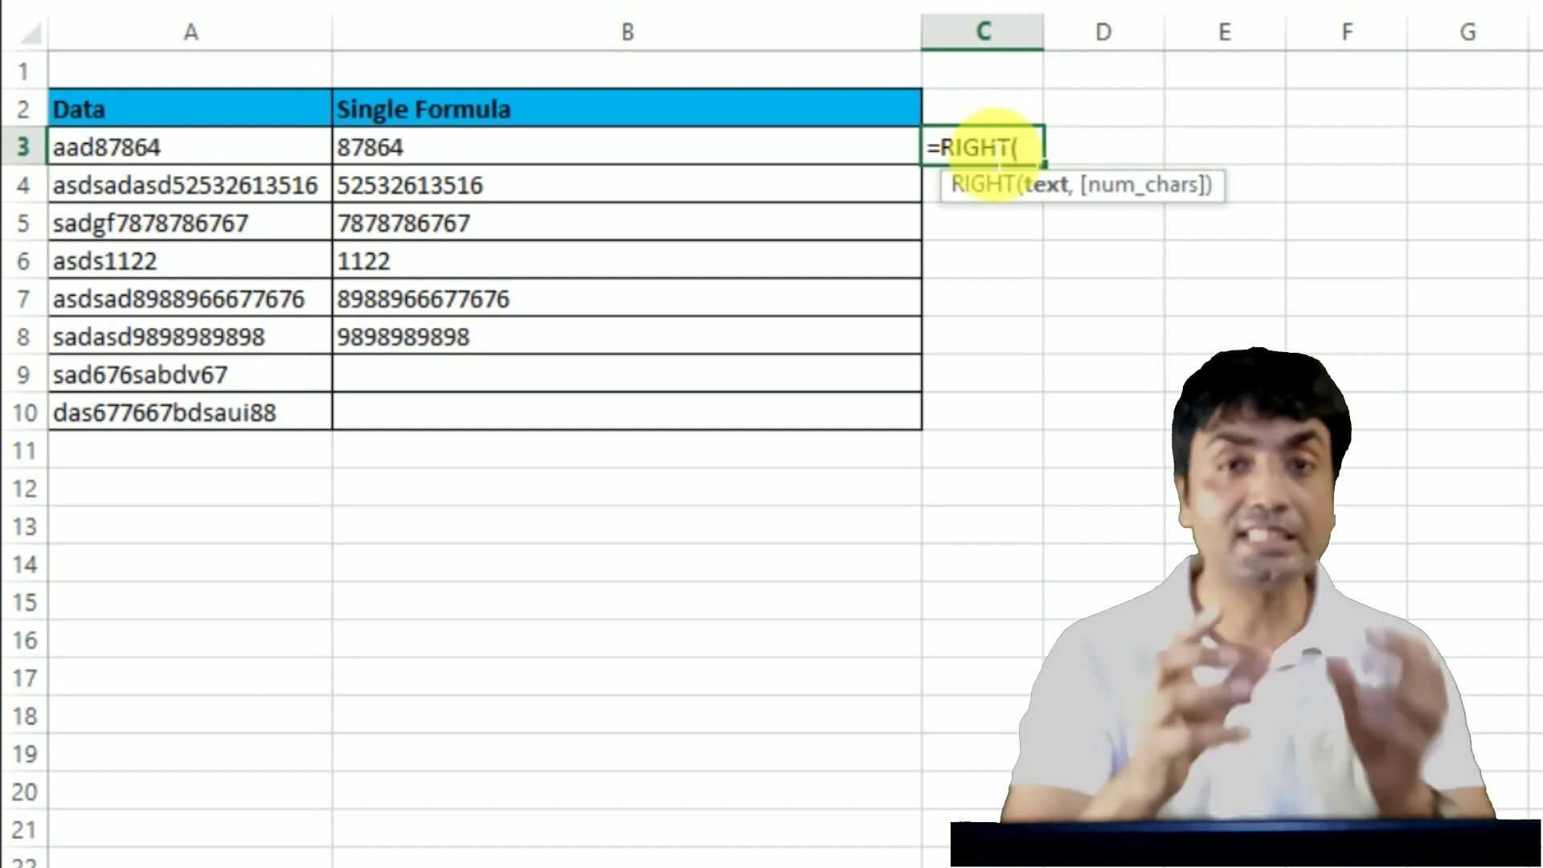
key(Escape)
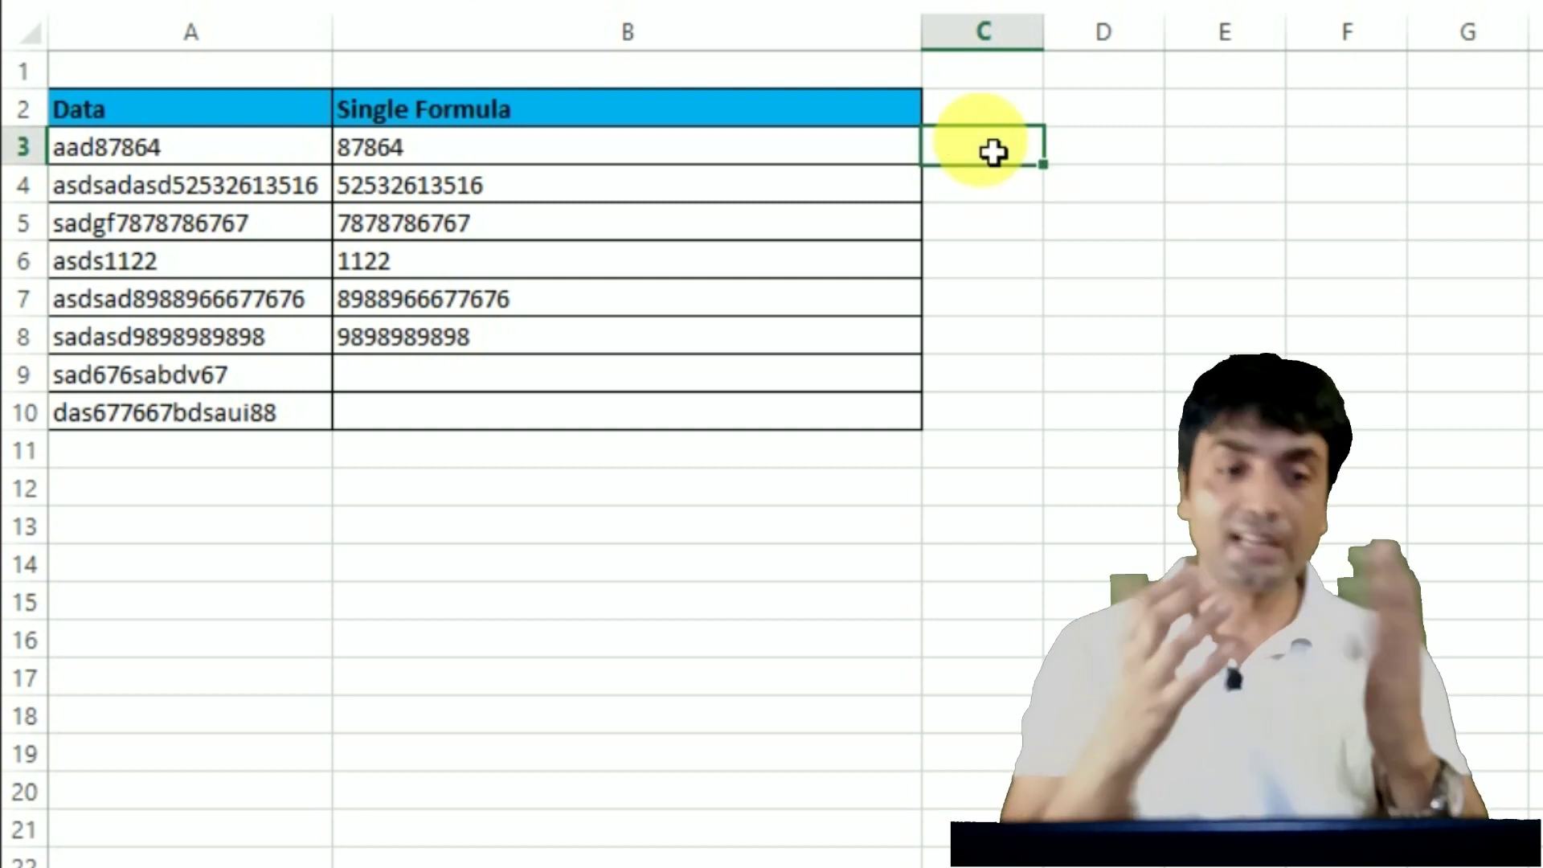
Step: Review the combined RIGHT formula in B3 and fill it down through B10 in the Single Formula column
click(830, 145)
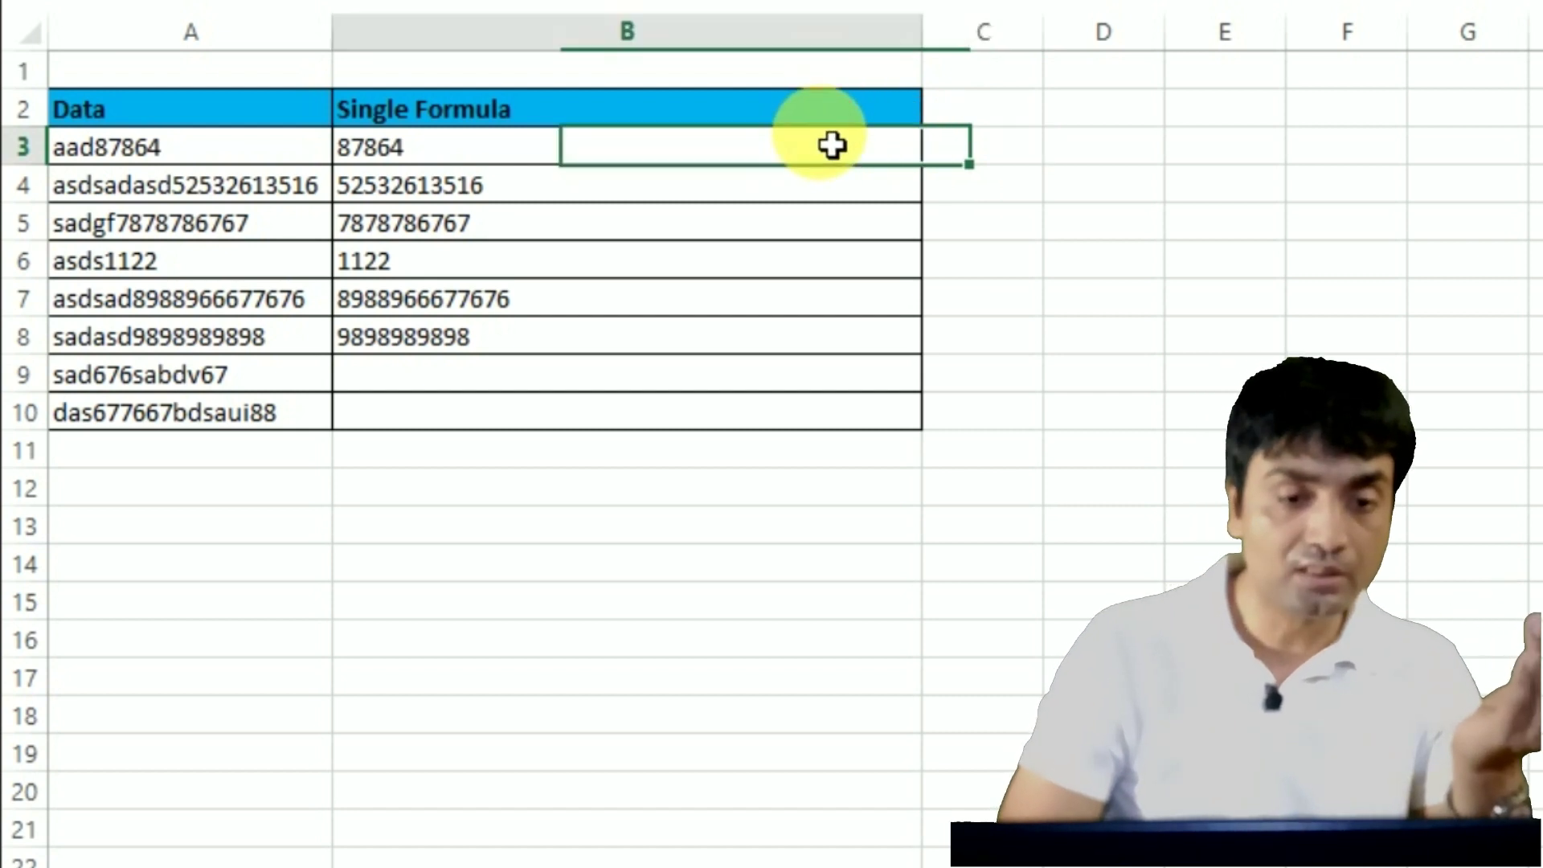
key(Up)
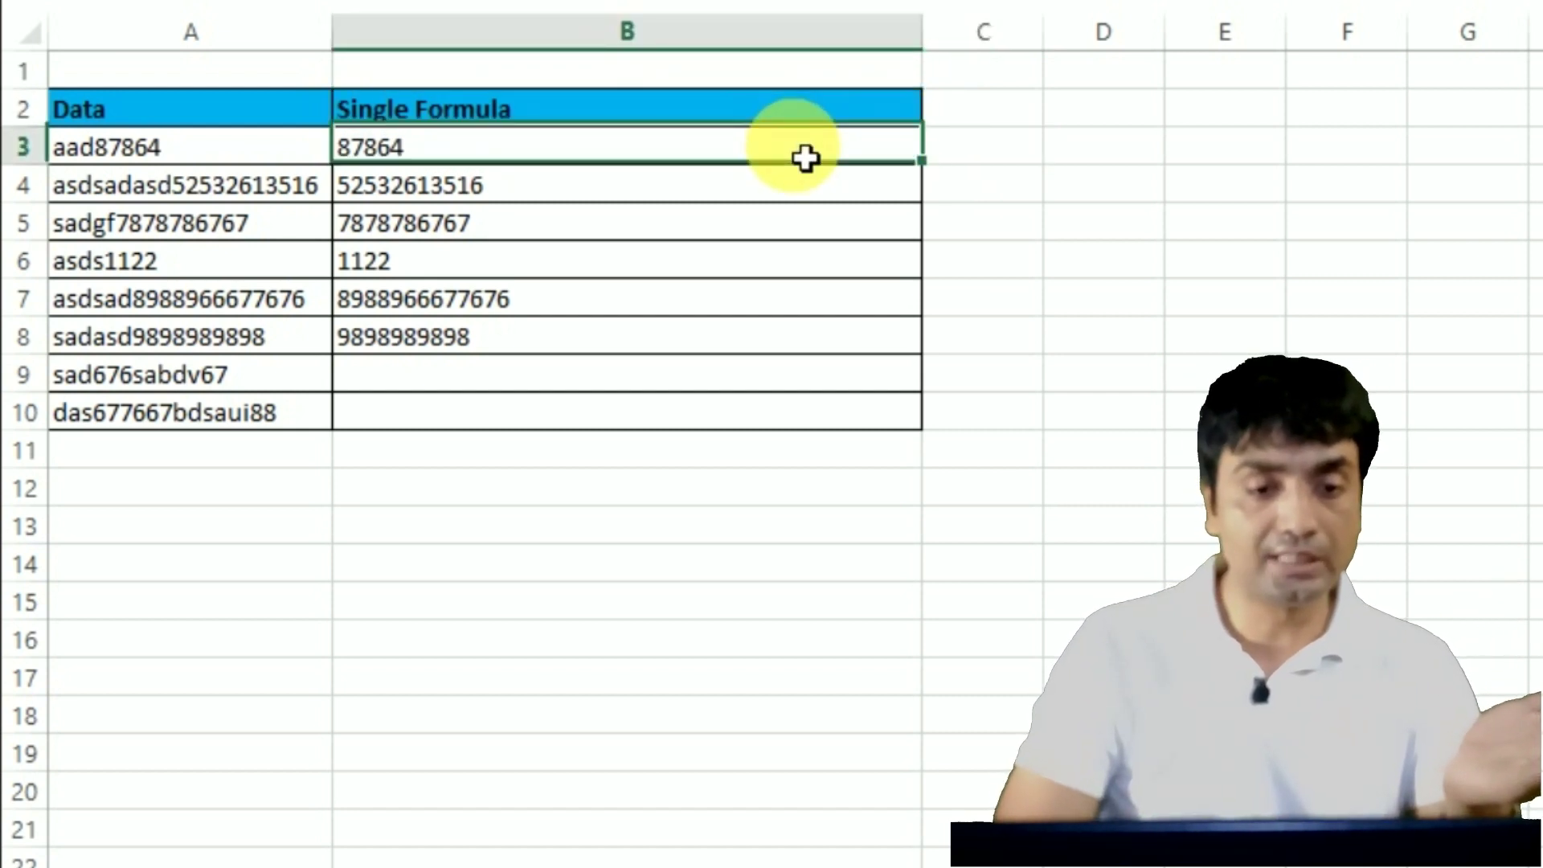
double_click(796, 150)
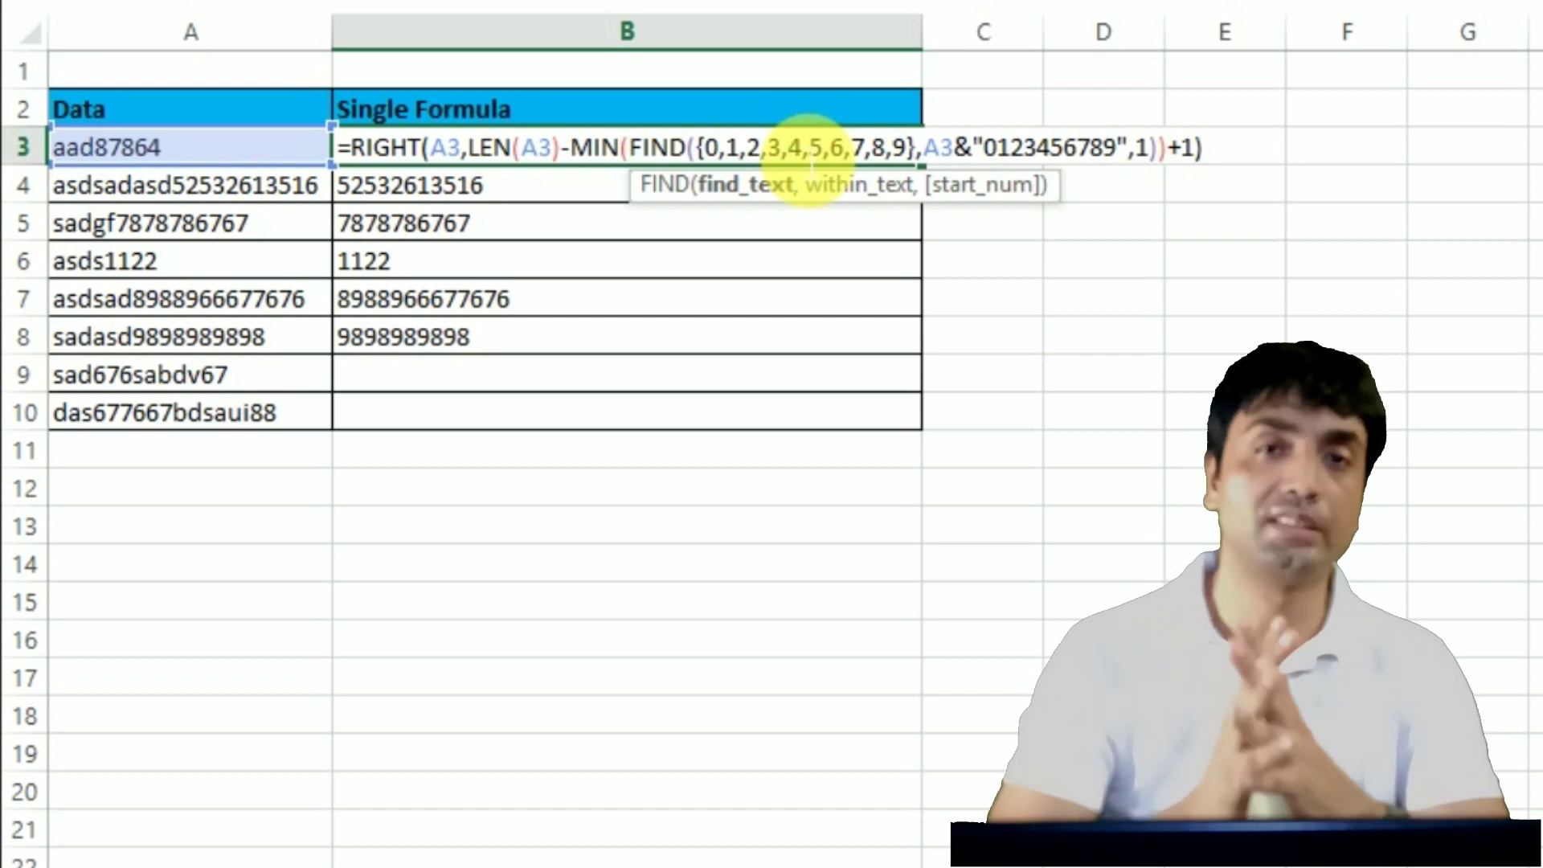
key(ctrl+Return)
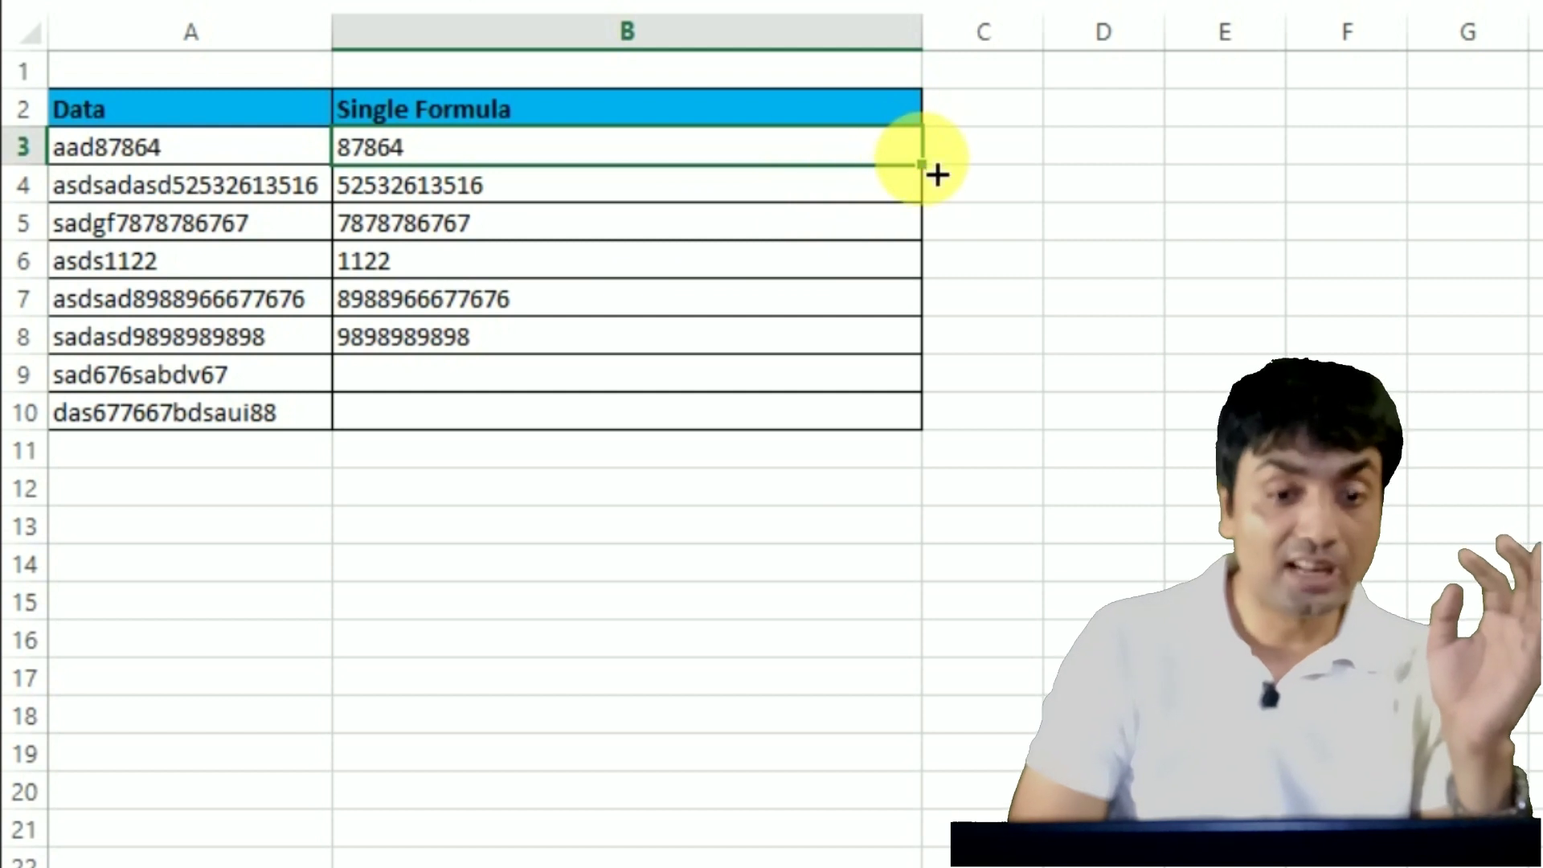
drag(936, 176, 909, 428)
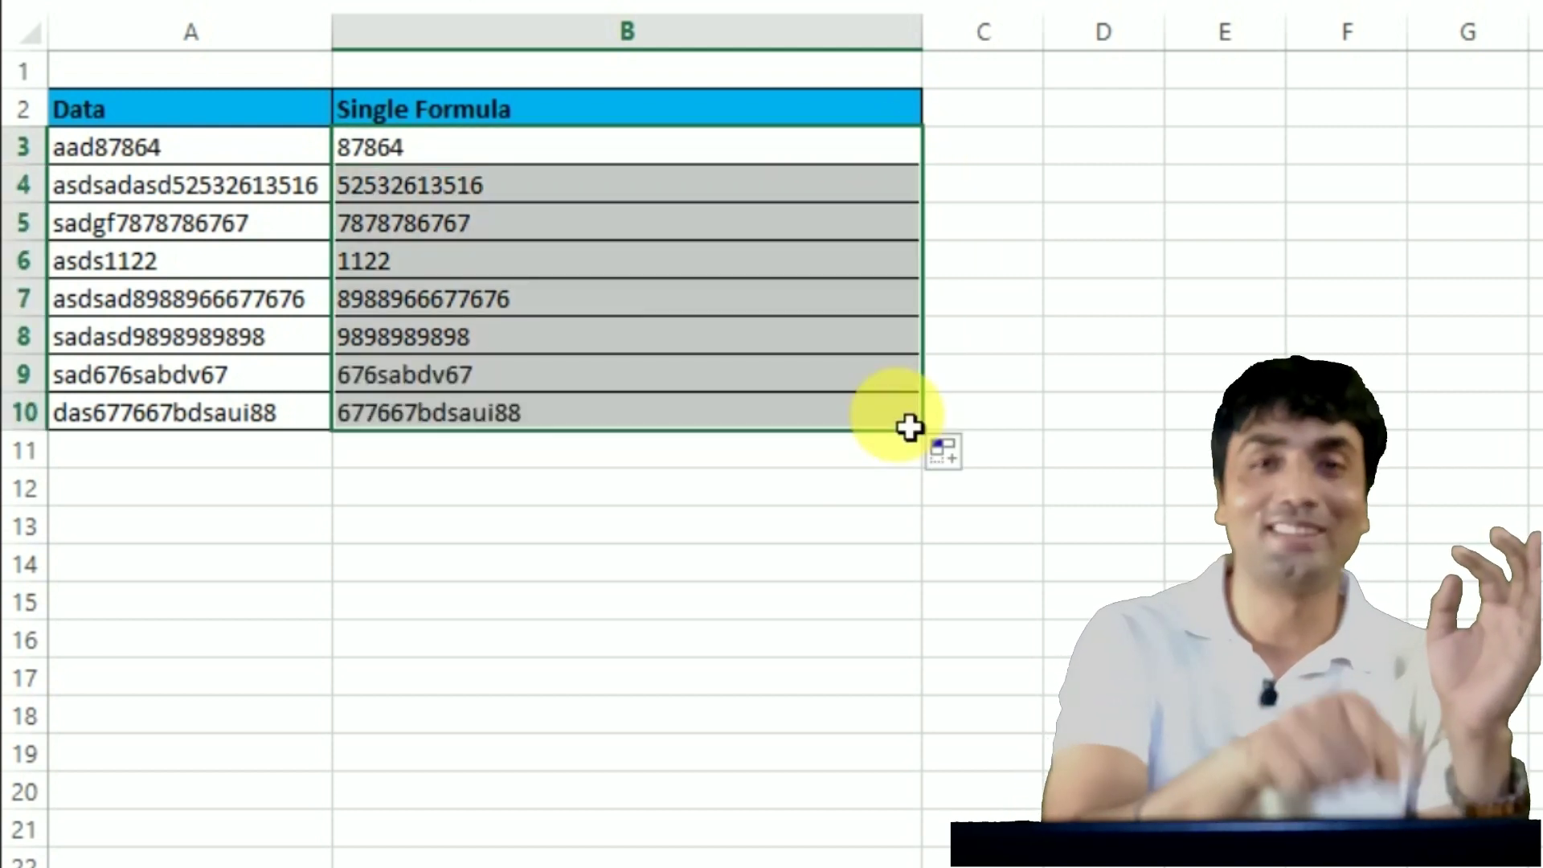
click(512, 380)
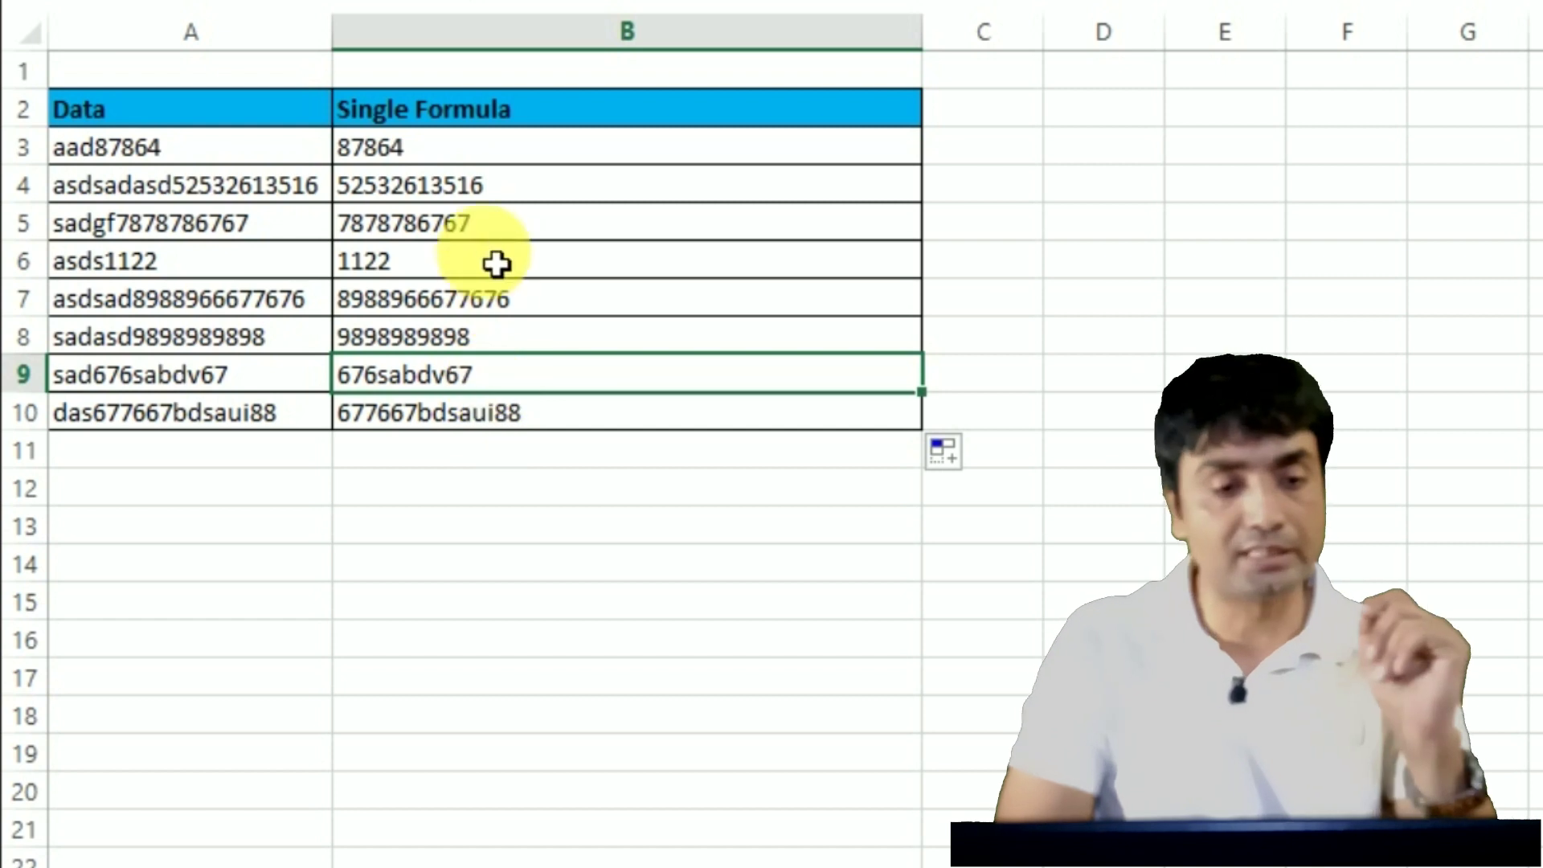
click(477, 161)
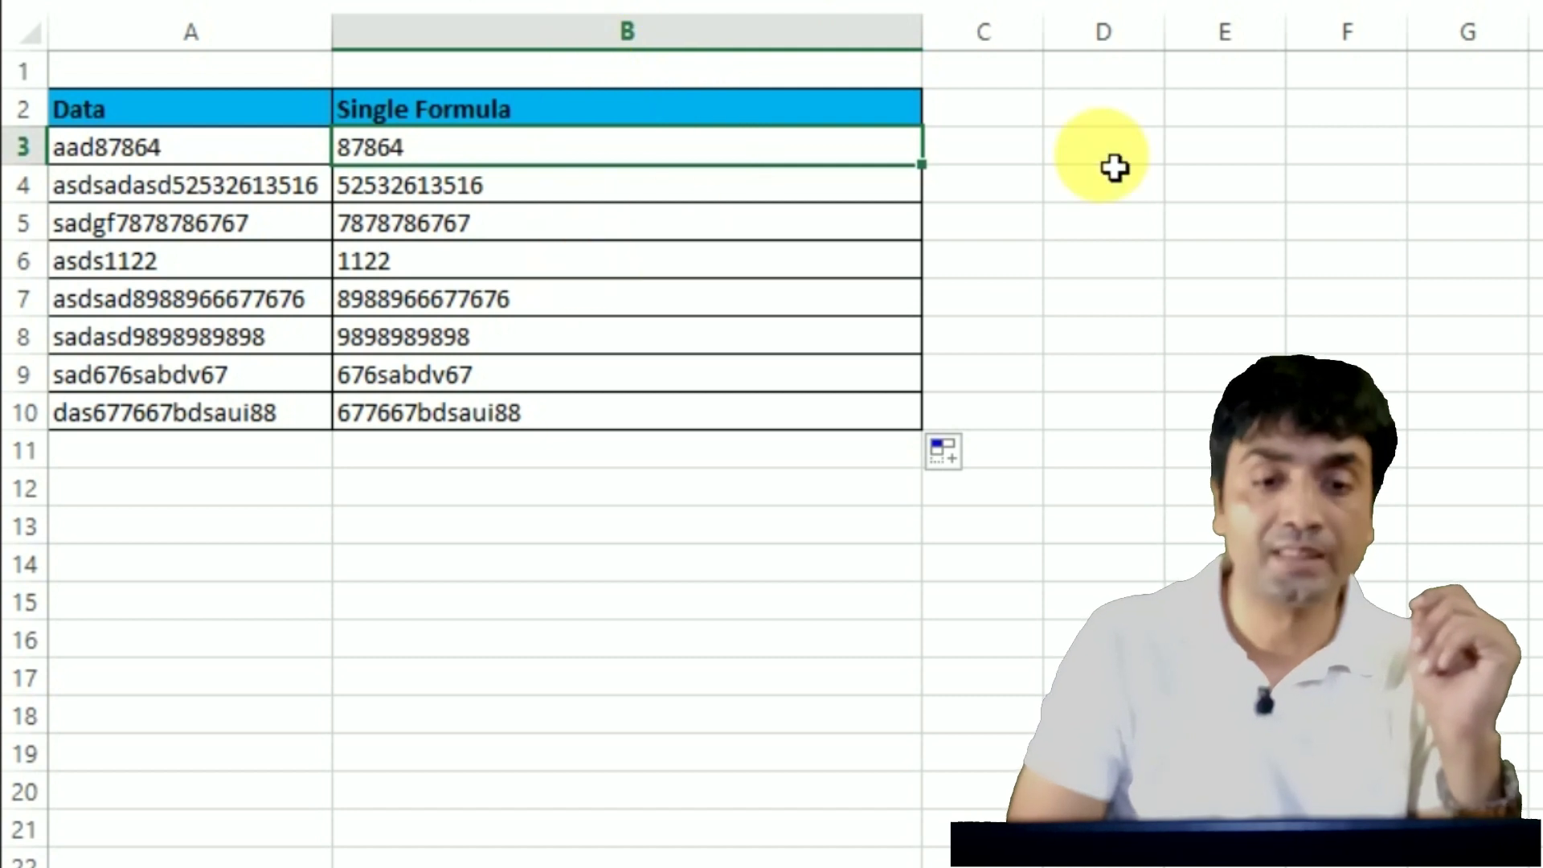
Step: Test whether B3 holds text with an ISTEXT formula in C3, and clear the test cell
click(1015, 147)
text(=ISTEXT()
click(699, 152)
key(Return)
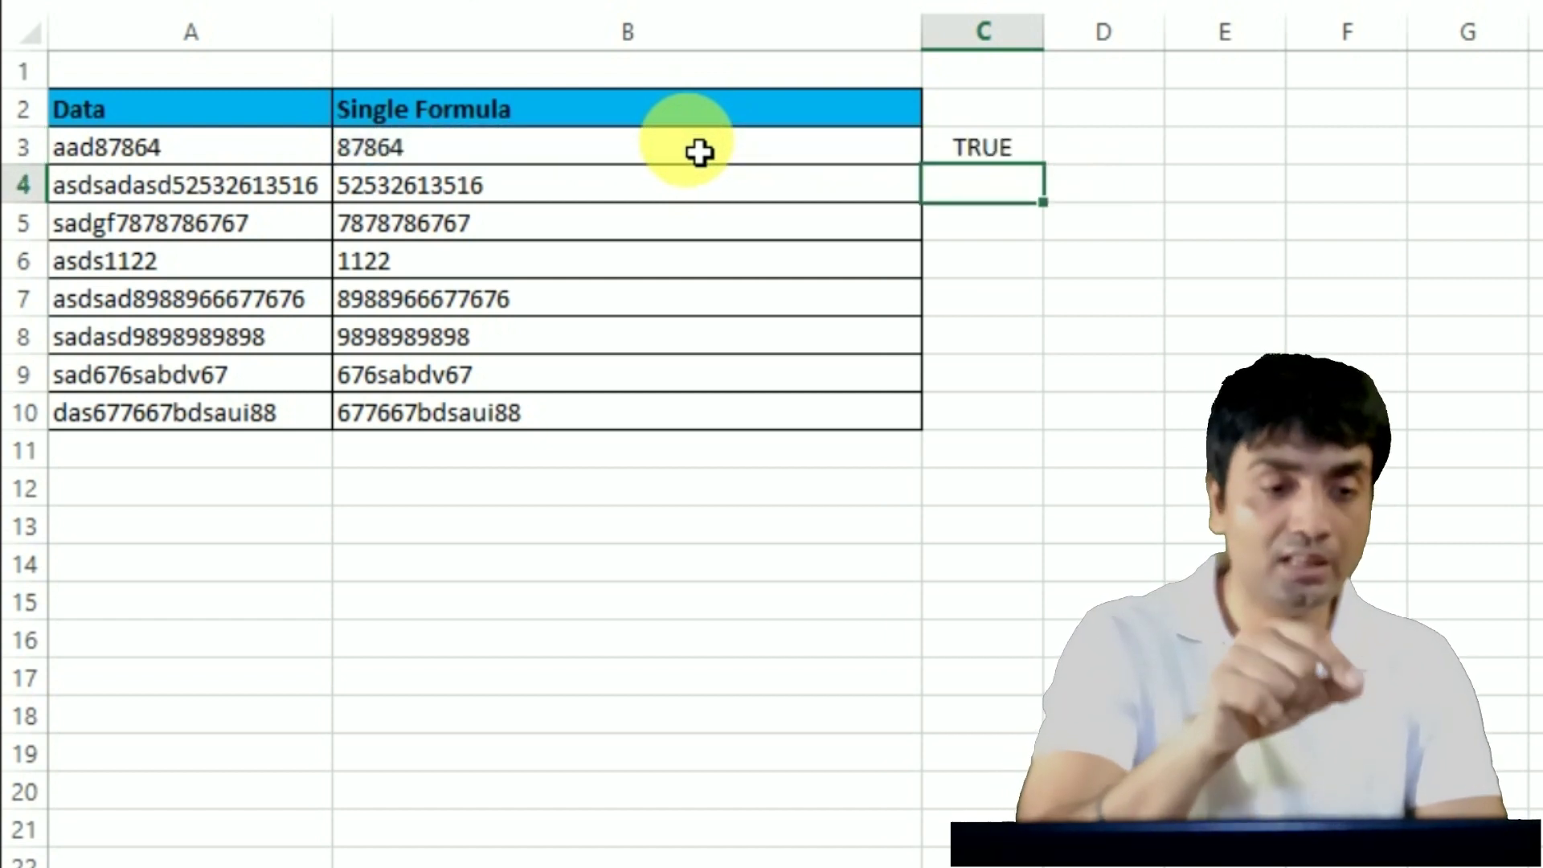
click(978, 154)
key(Delete)
click(764, 159)
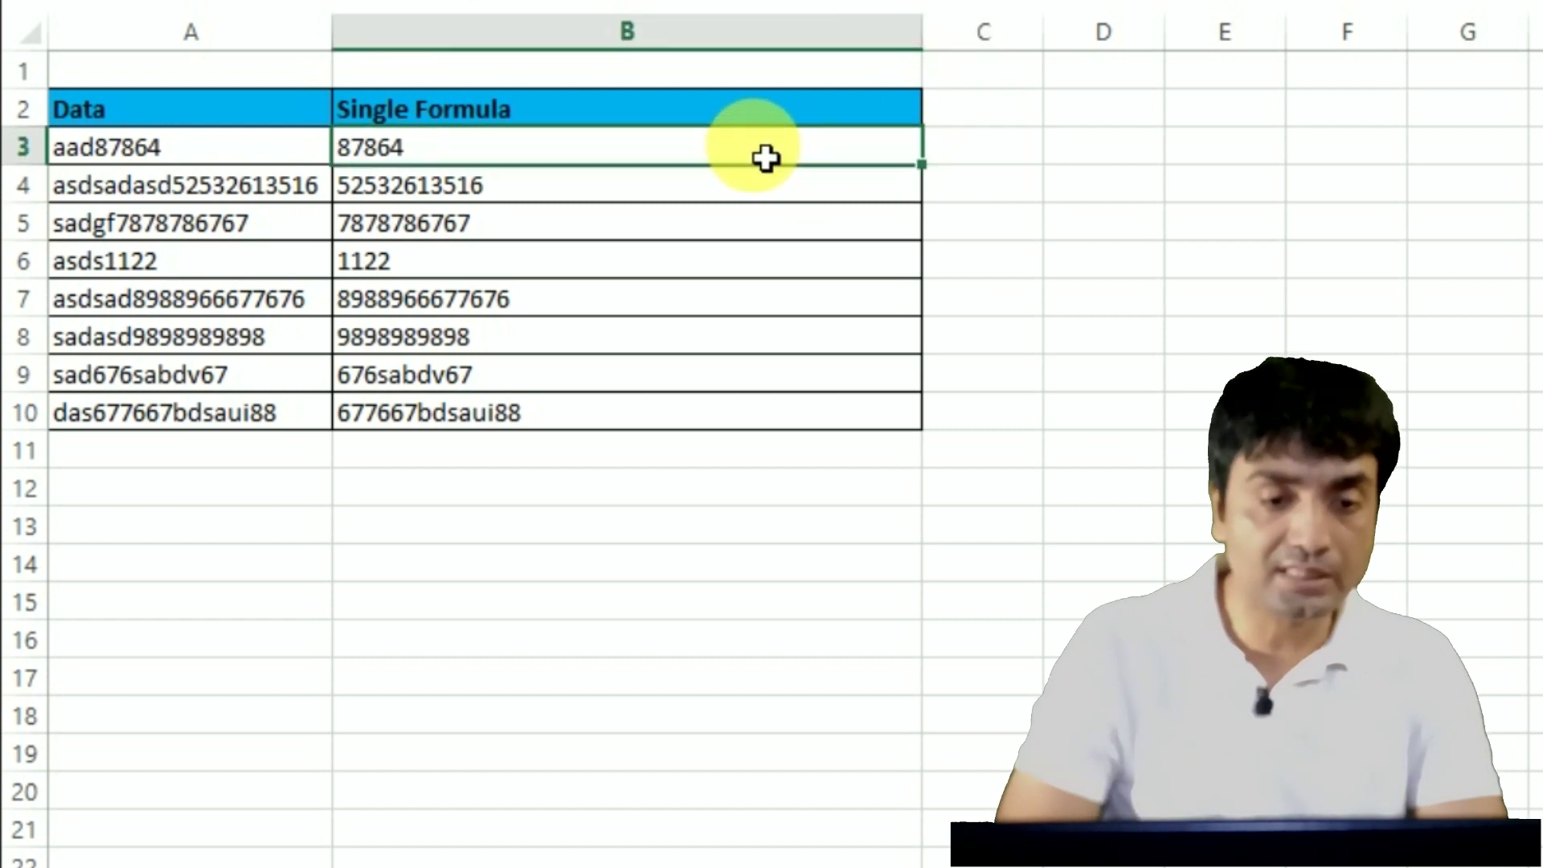
Step: Wrap the RIGHT formula in B3 in the VALUE function to convert its extracted text into a number
double_click(748, 149)
click(360, 150)
text(V)
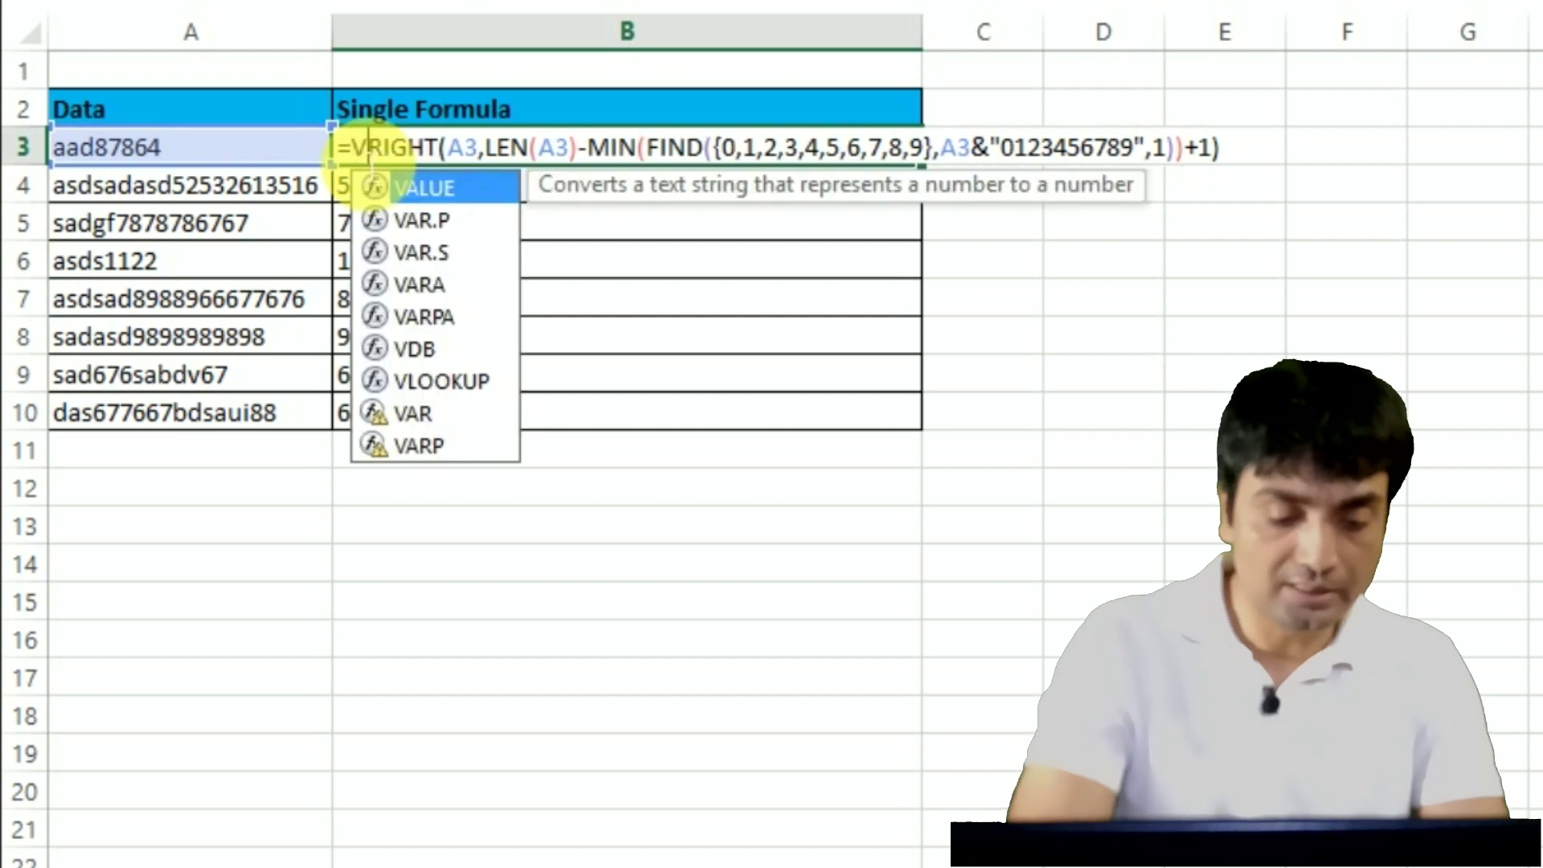
text(ALU)
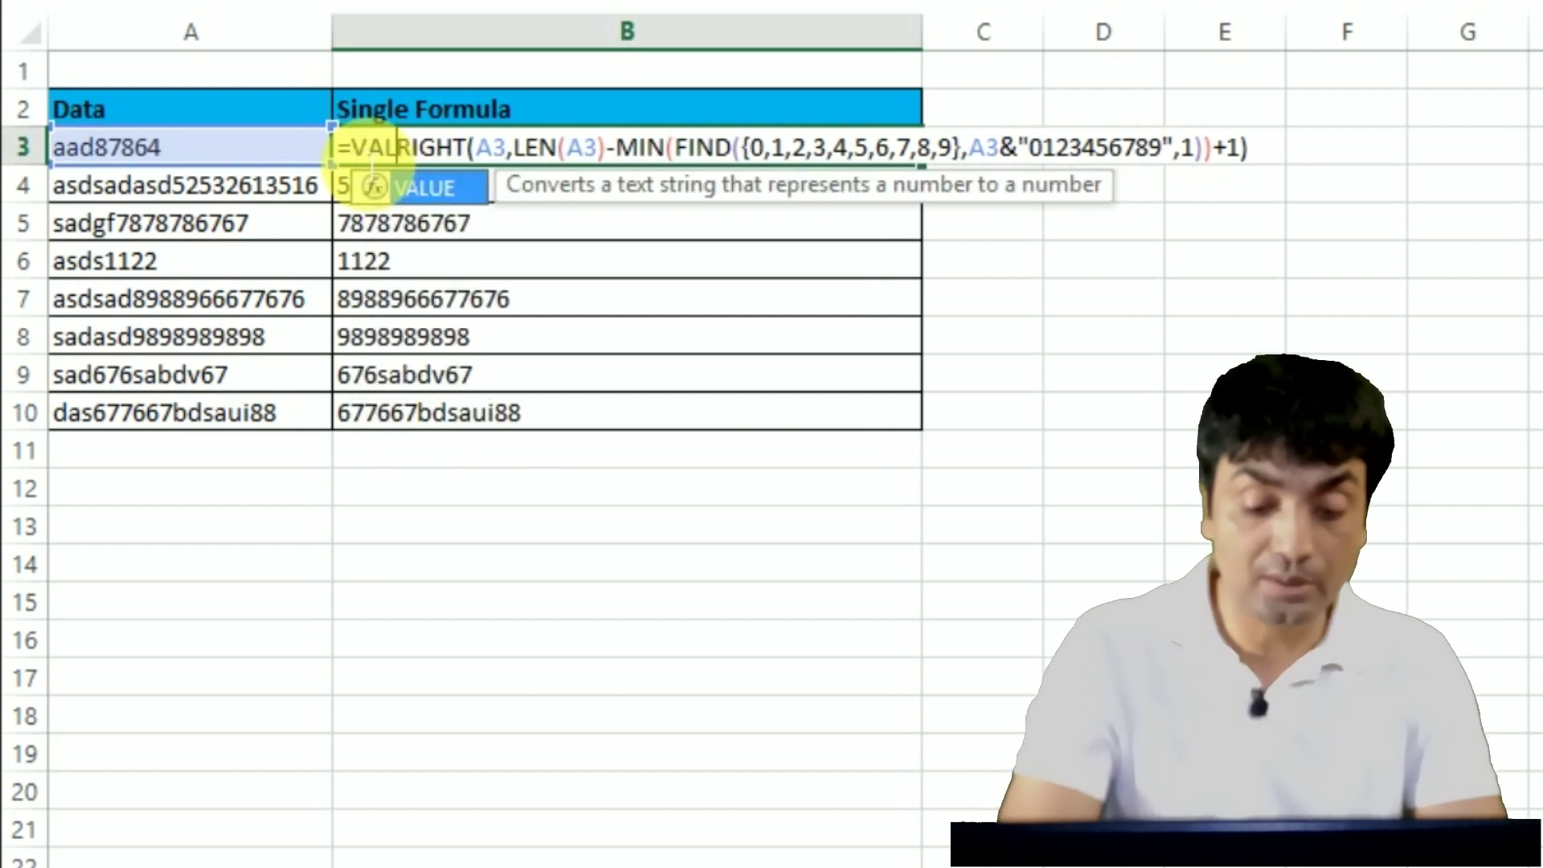
text(E()
click(1315, 163)
text())
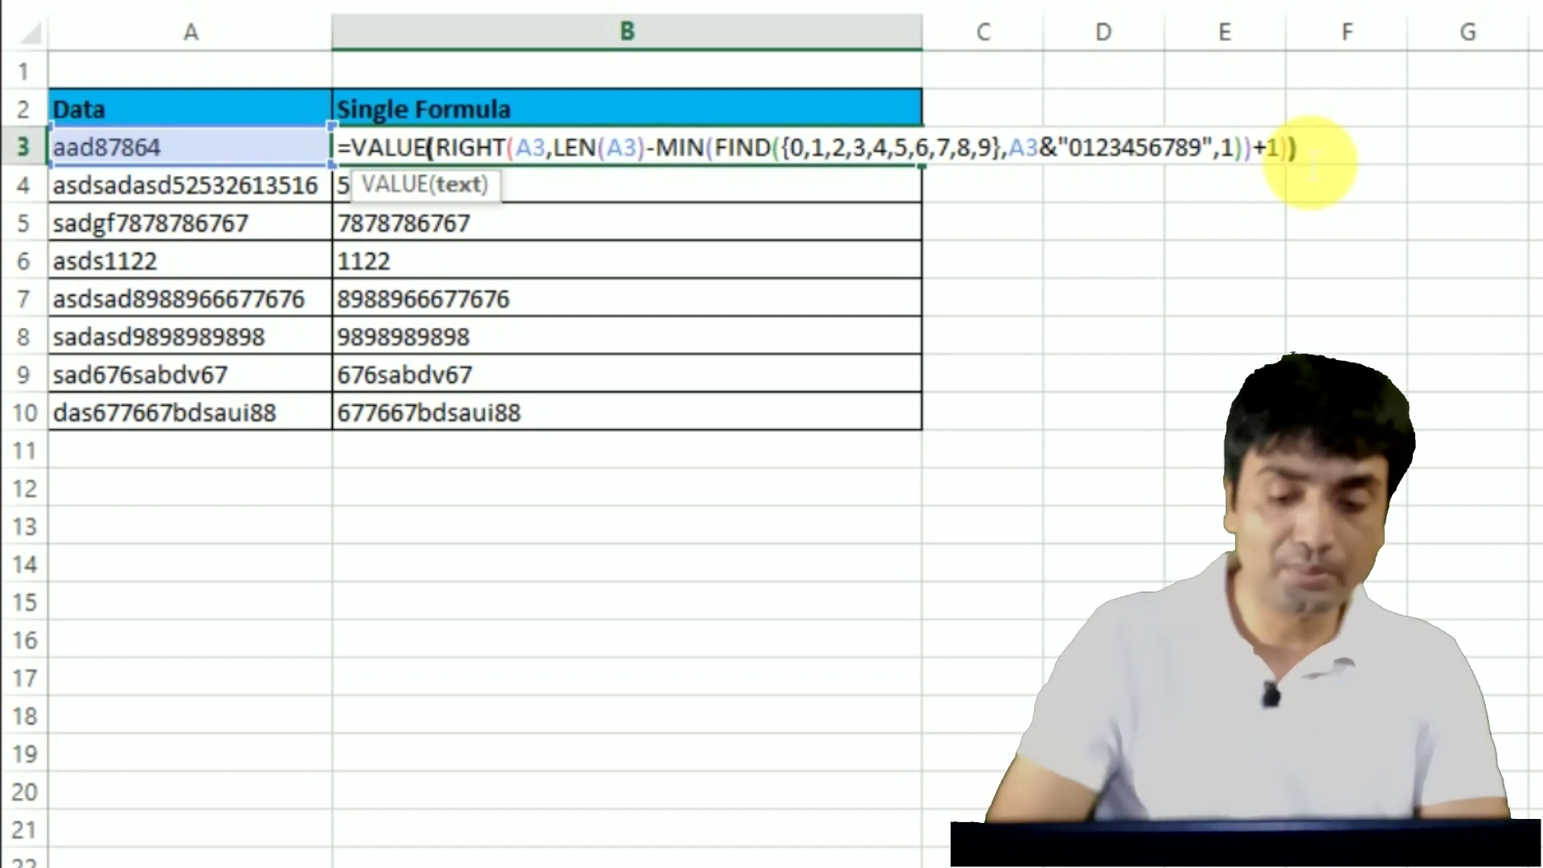
key(Return)
Step: Fill the VALUE formula from B3 down through B10 and select cell B9
key(Up)
key(shift+Down)
key(shift+Down)
key(shift+Down)
key(shift+Down)
key(shift+Down)
key(shift+Down)
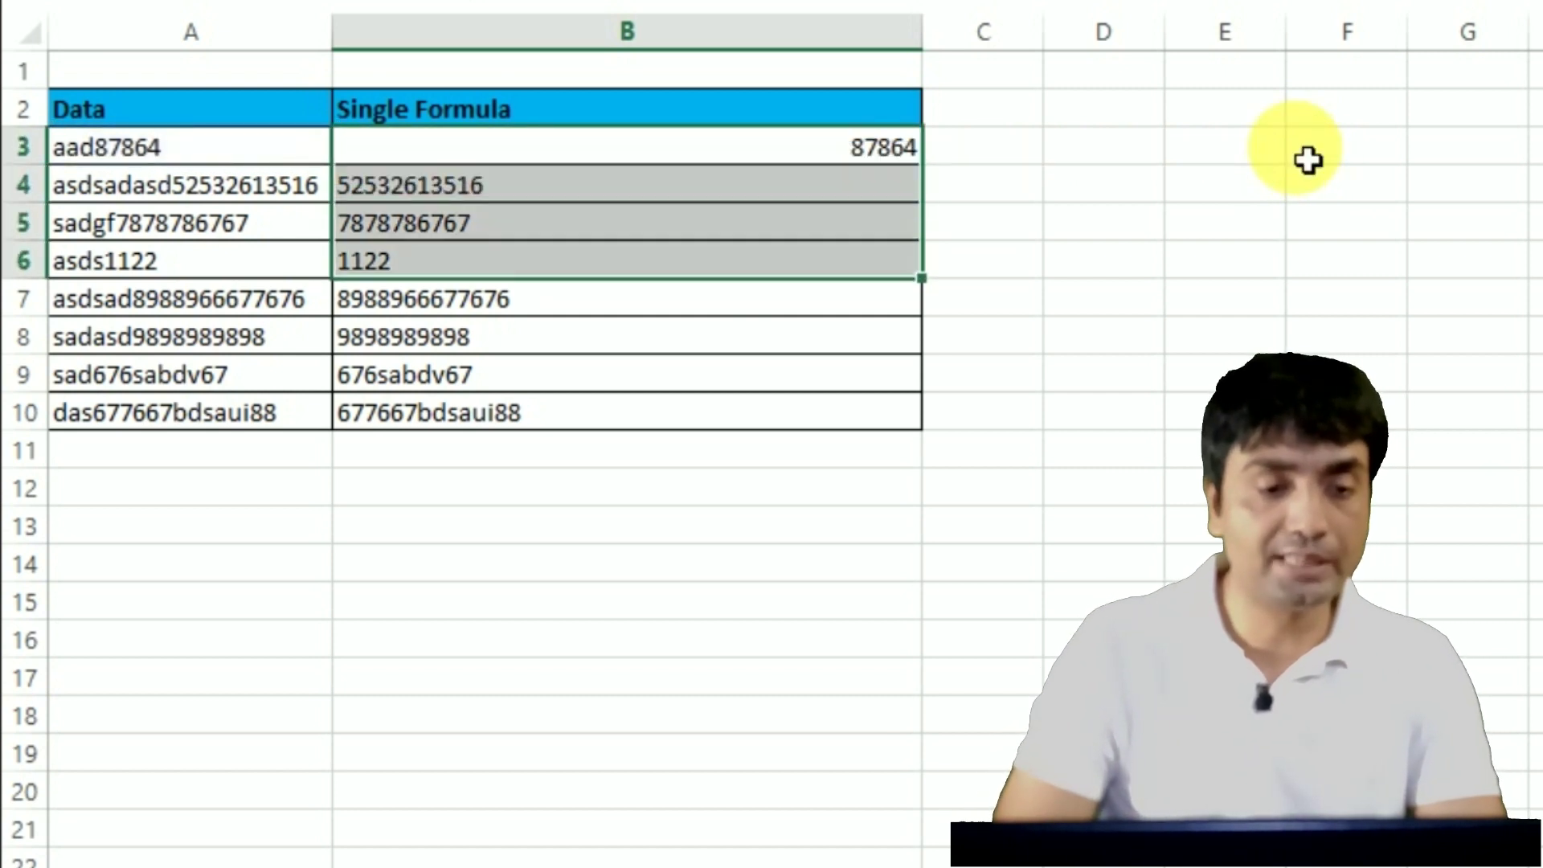
key(shift+Down)
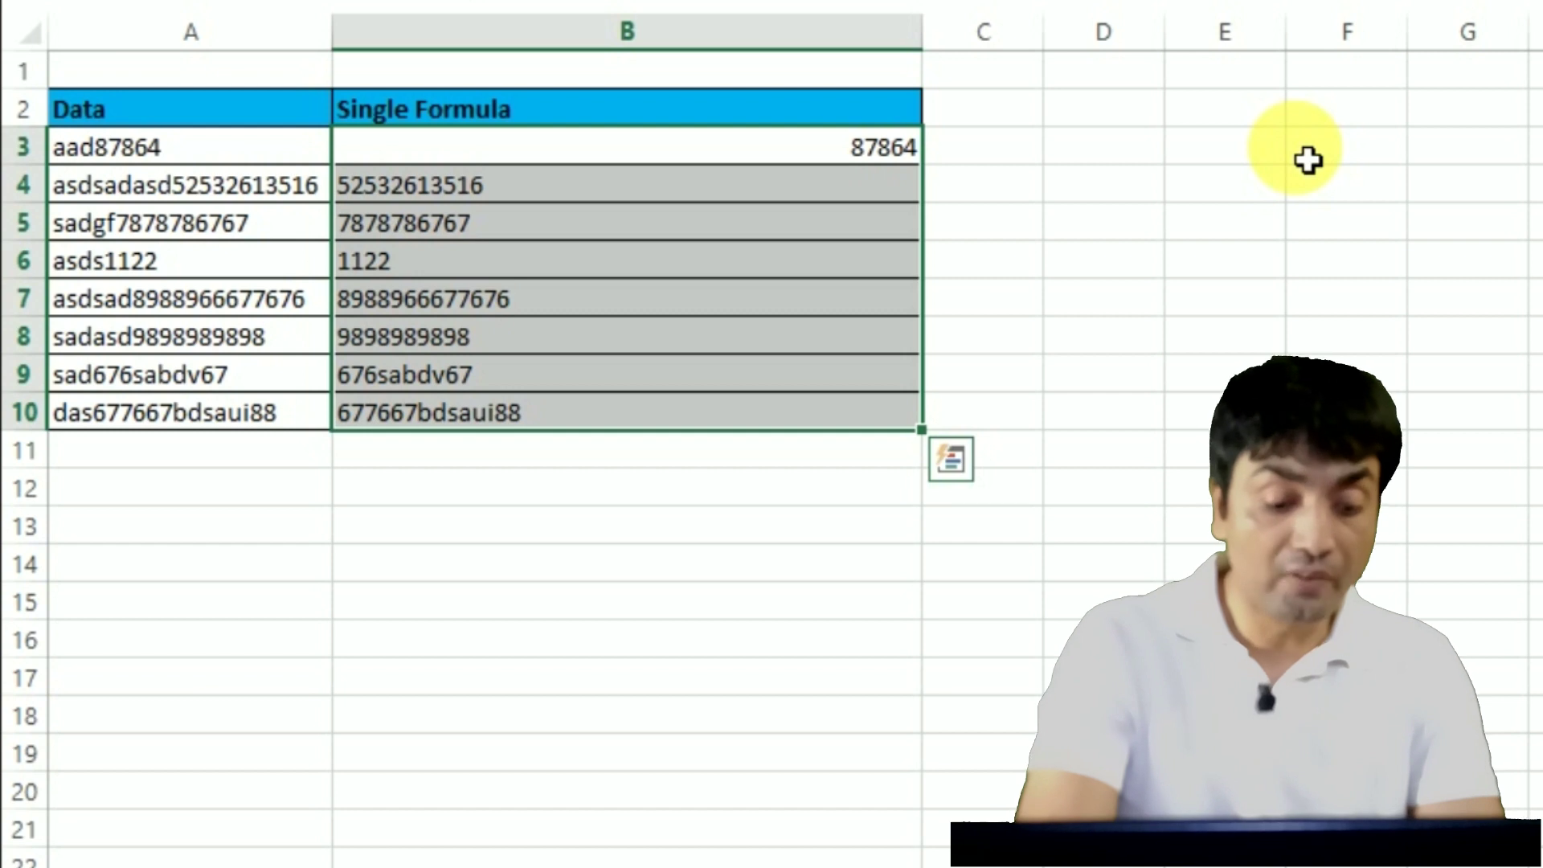
key(ctrl+d)
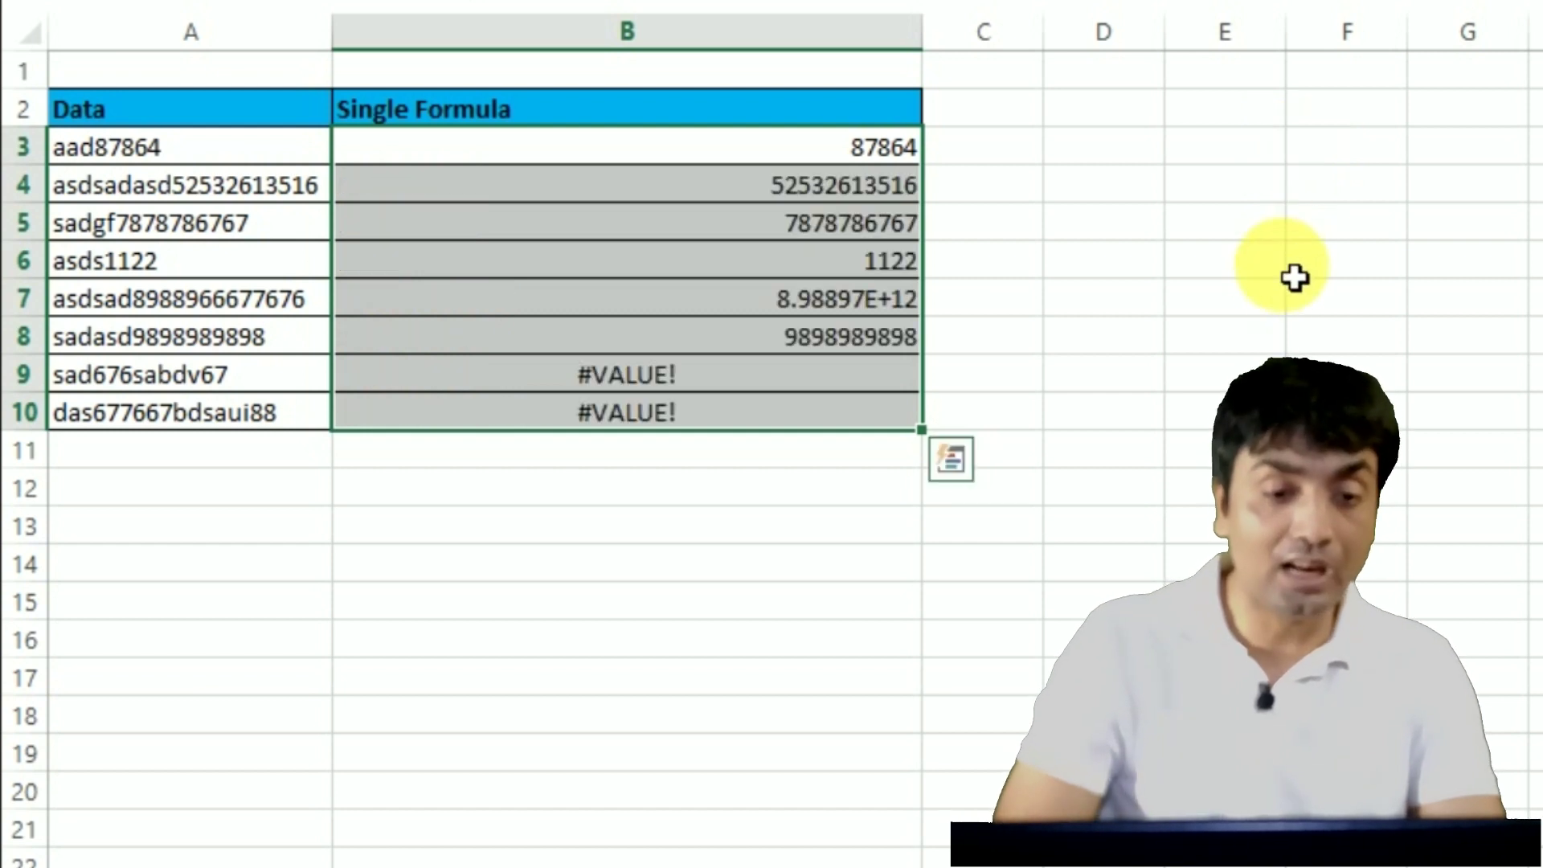
click(840, 392)
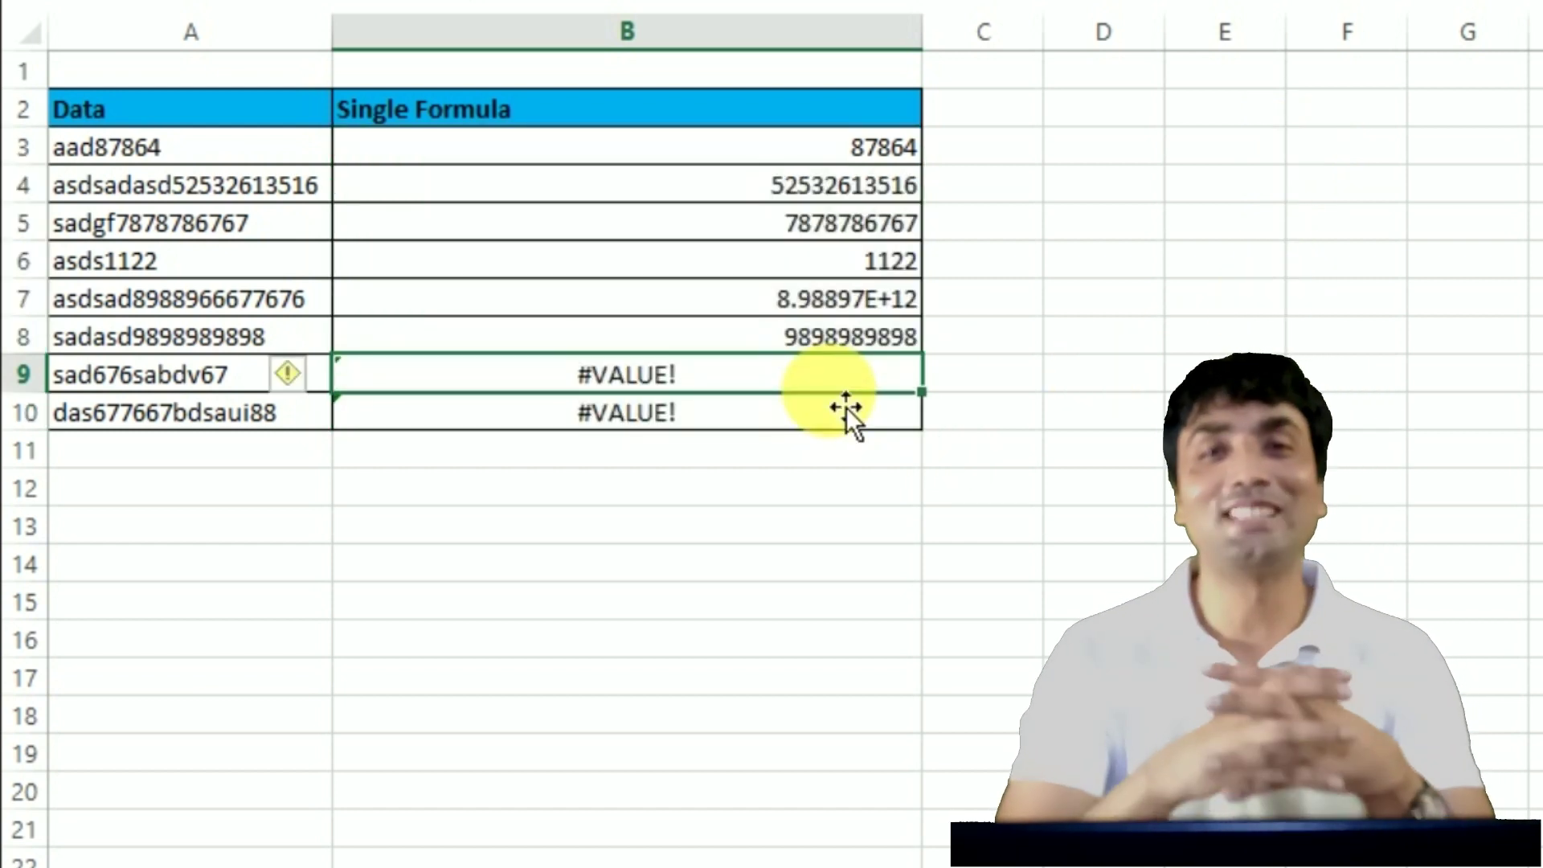